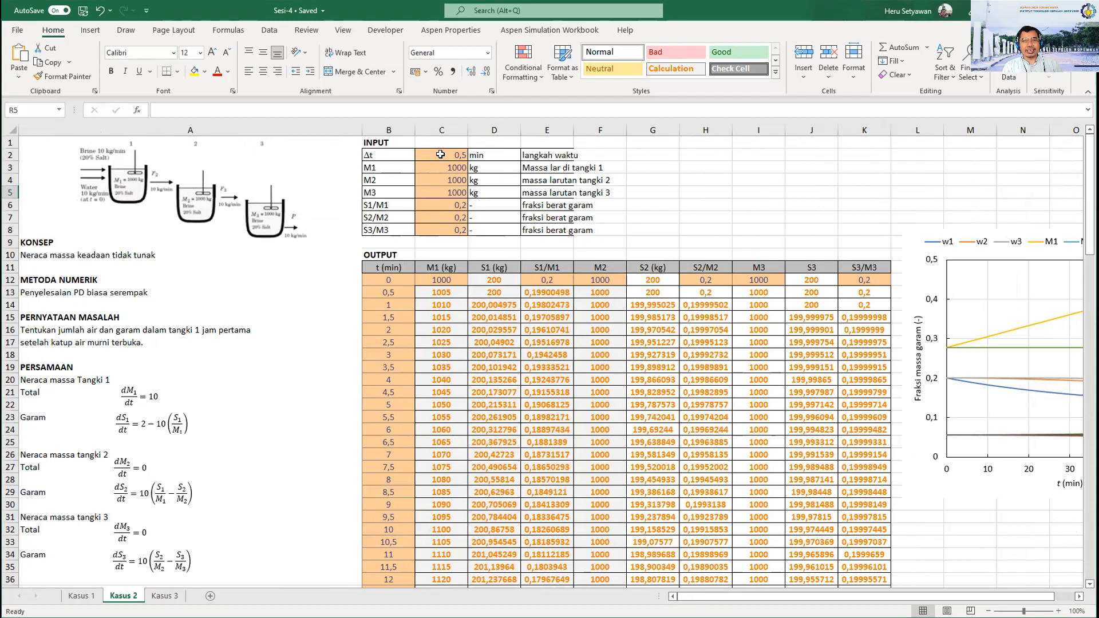
Examine the input parameters for the time step, the three tank masses and the salt weight fractions.
click(440, 155)
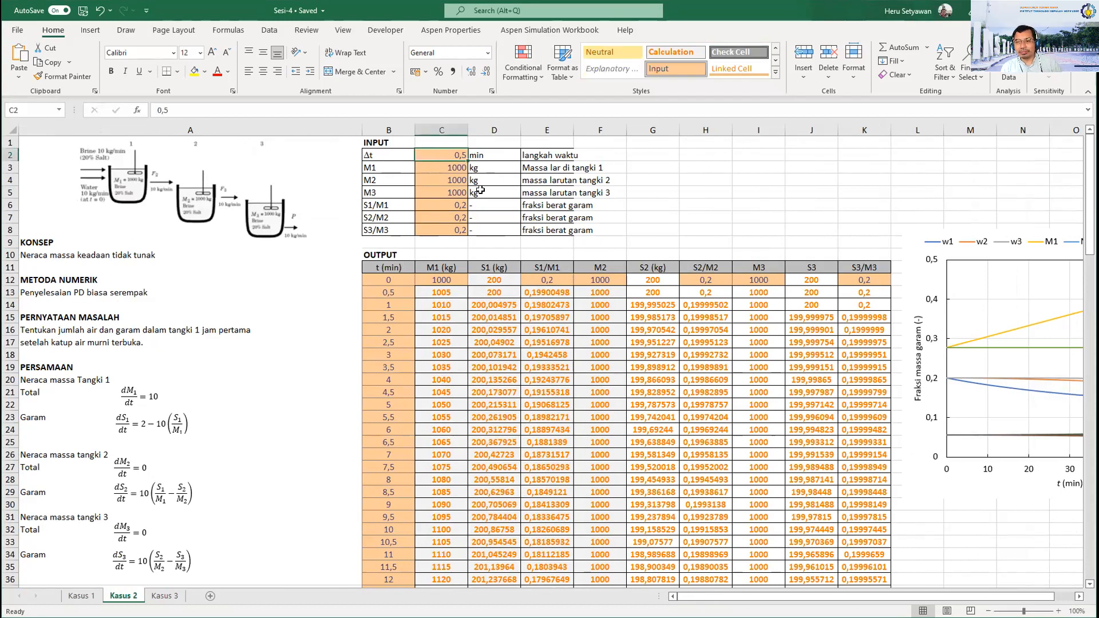
click(445, 166)
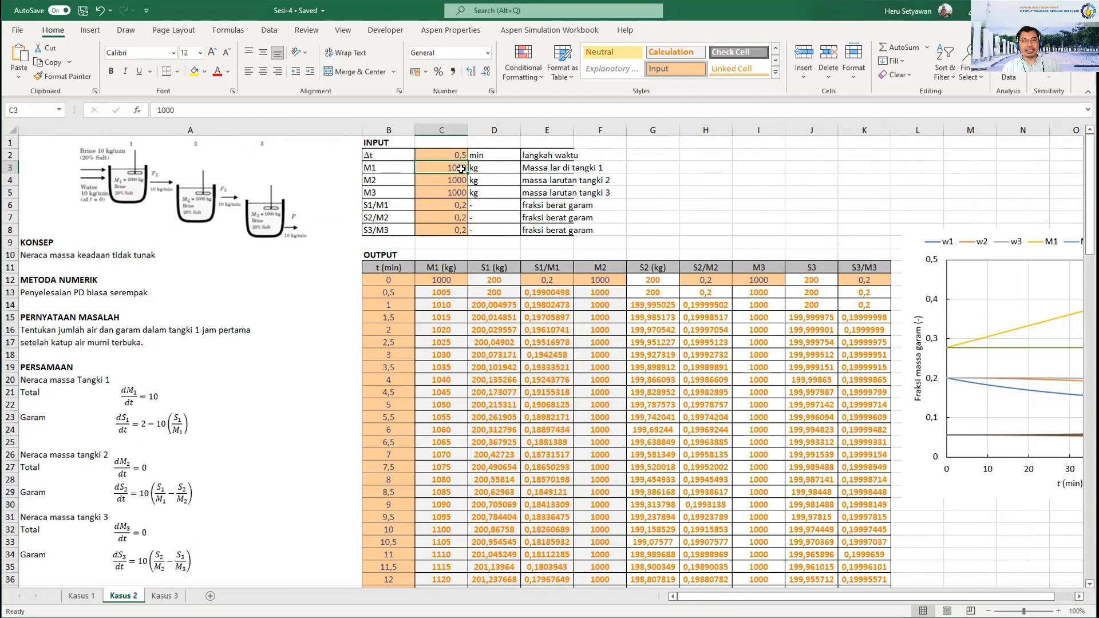
click(381, 180)
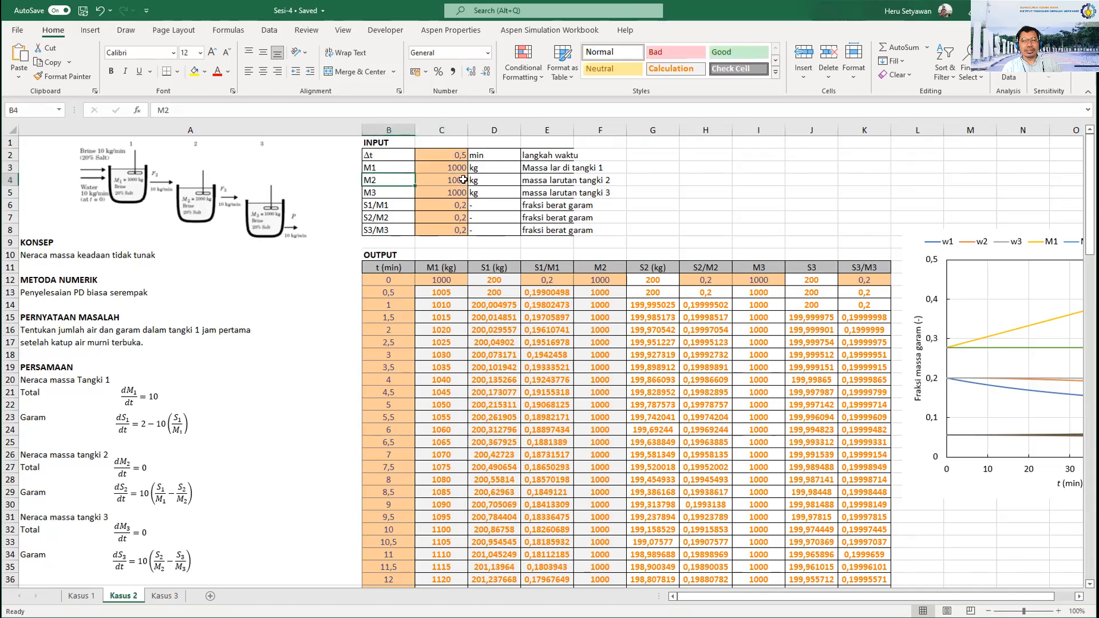
click(463, 180)
click(437, 193)
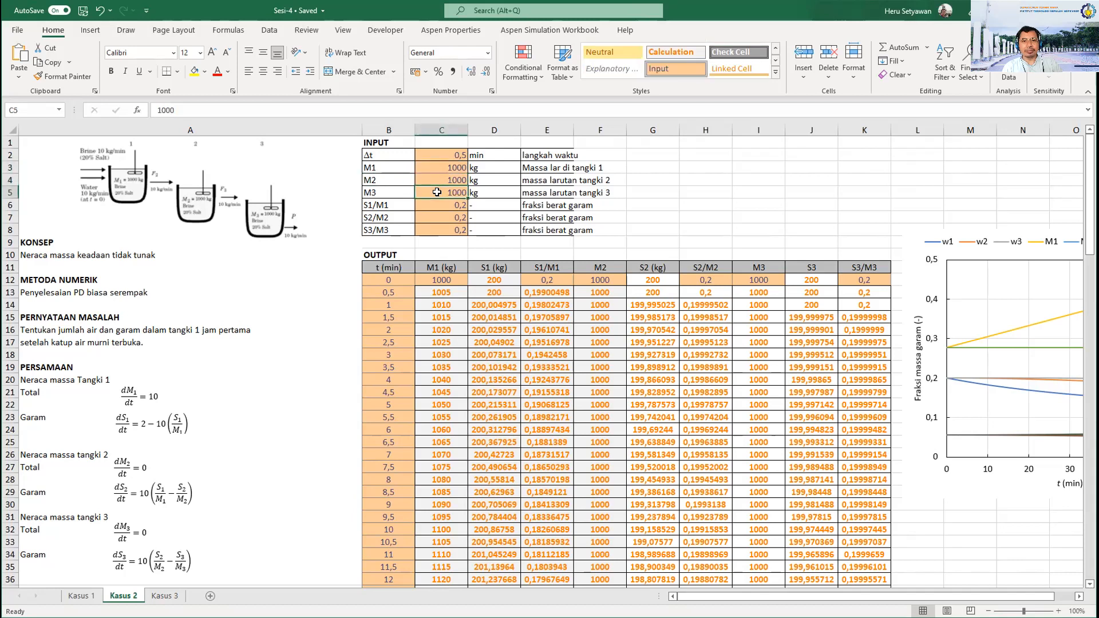
click(403, 207)
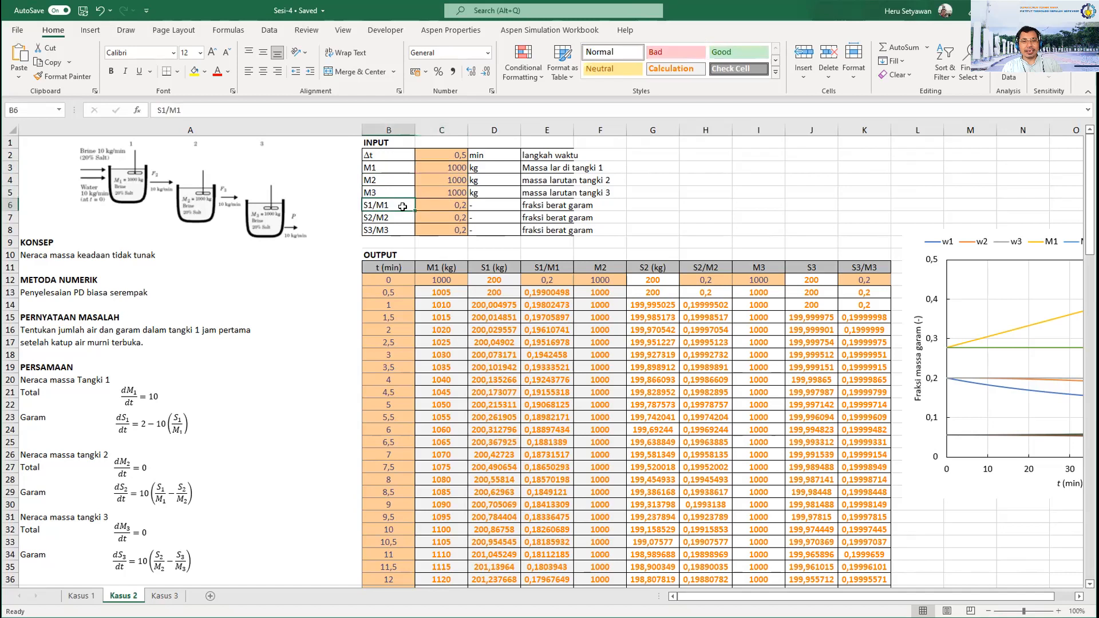
click(439, 205)
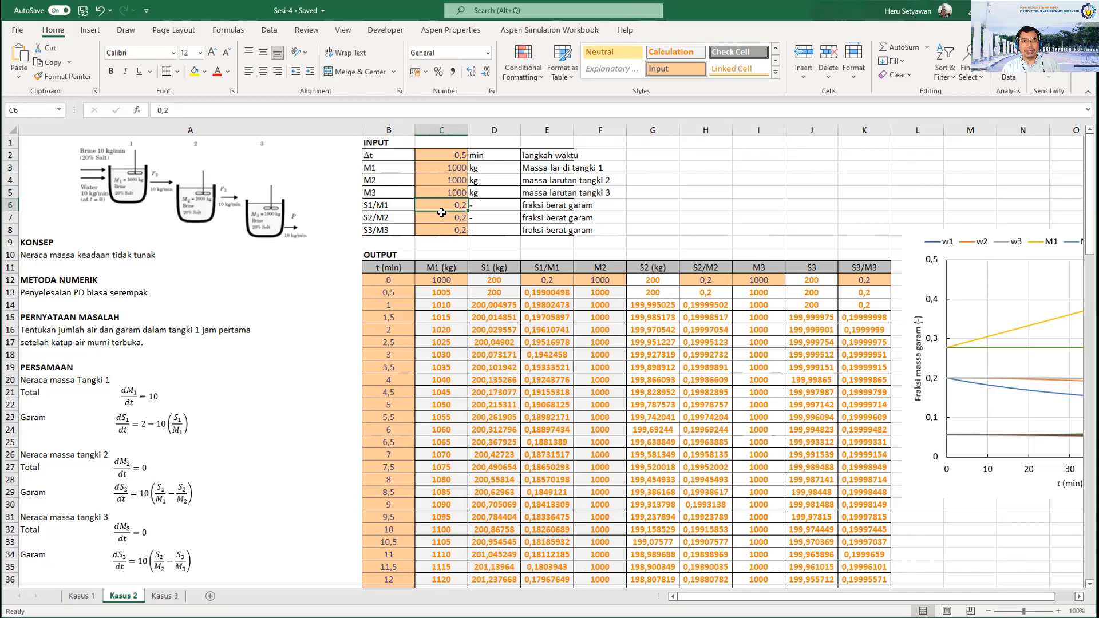
click(449, 217)
click(443, 232)
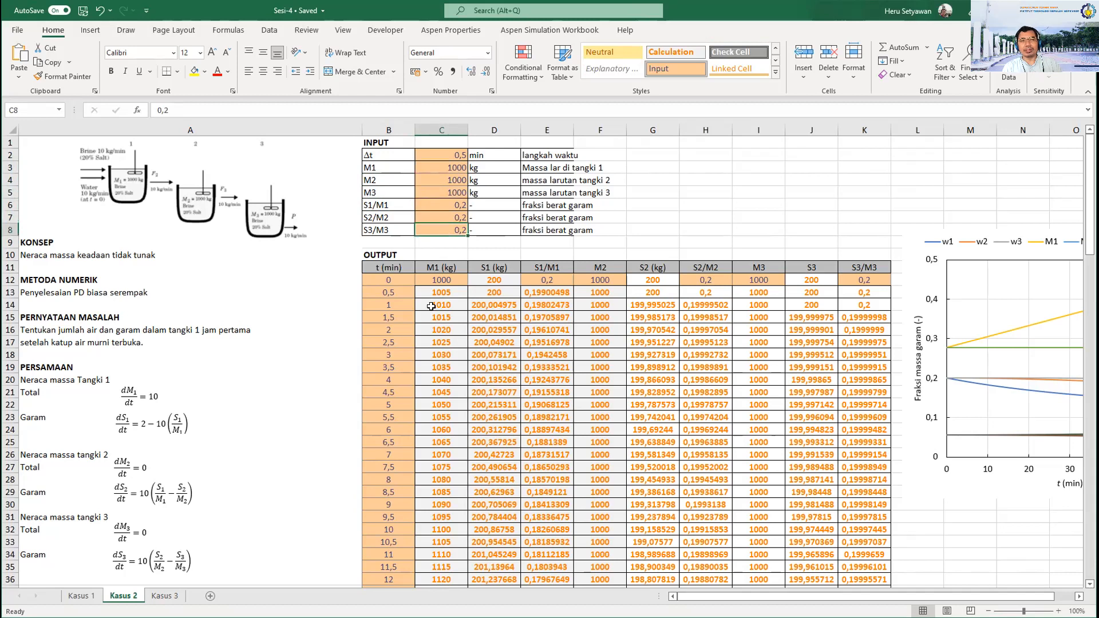
Examine the output table's column headings from t (min) through S3/M3.
click(391, 267)
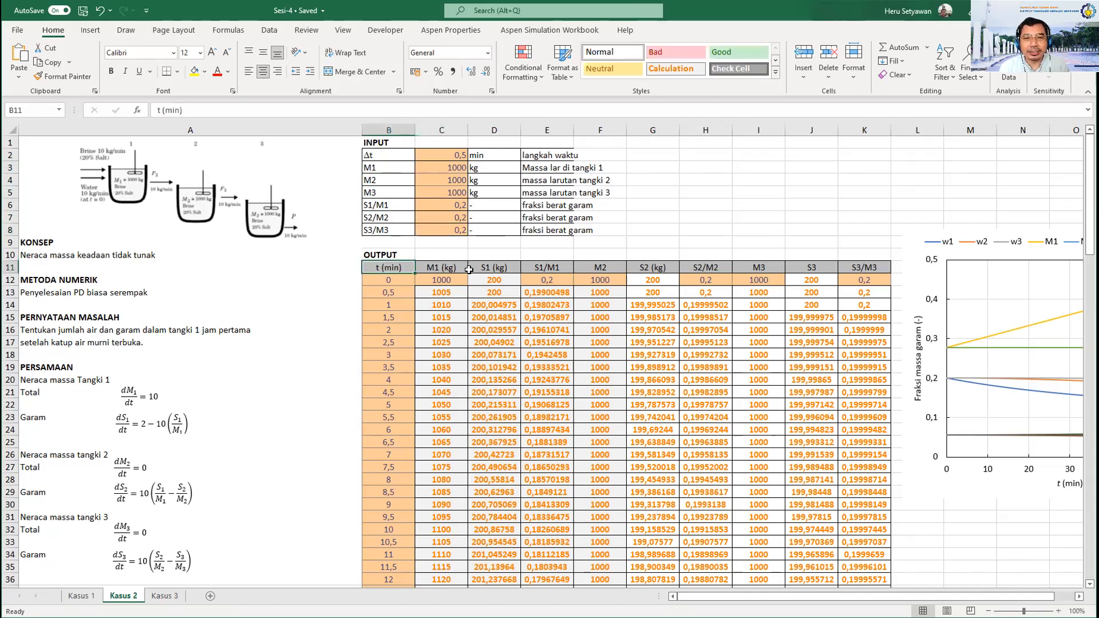
click(438, 267)
click(484, 265)
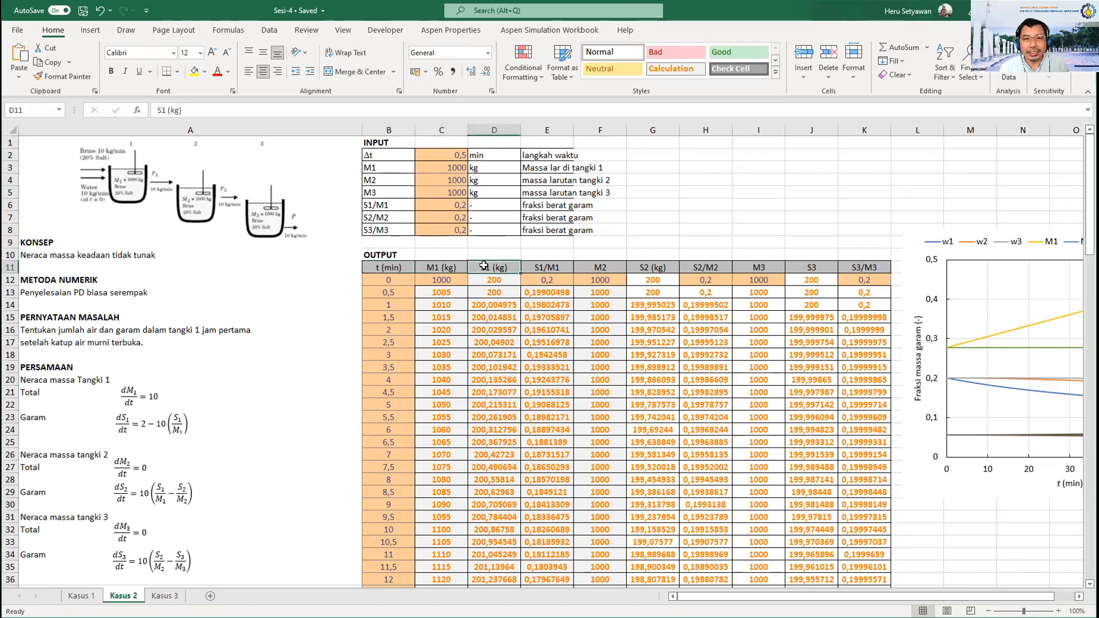
click(549, 265)
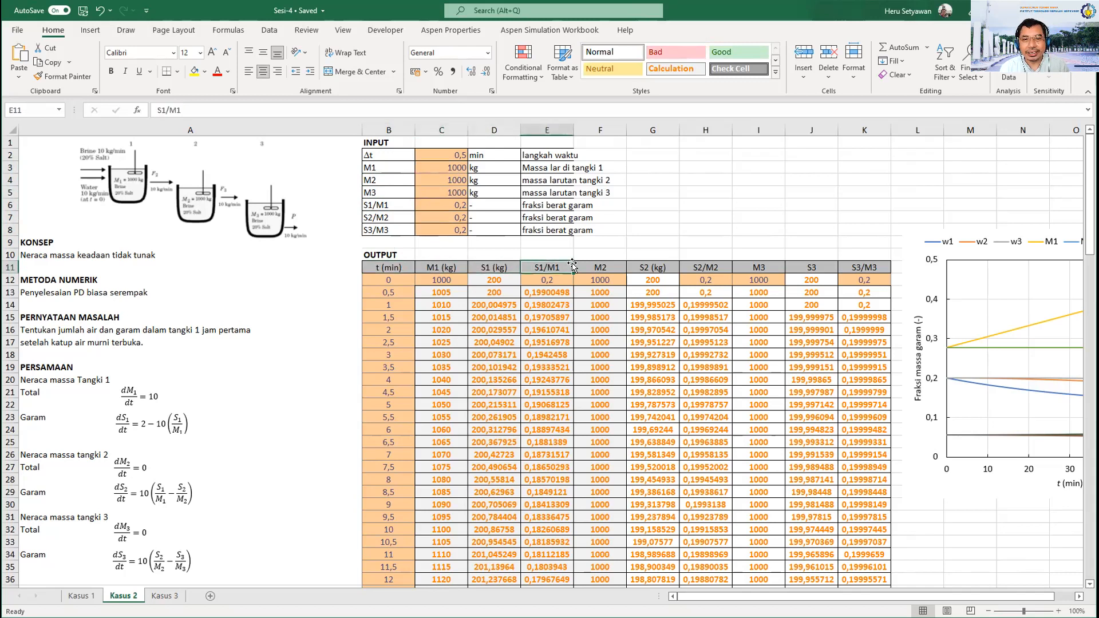
click(620, 267)
click(630, 267)
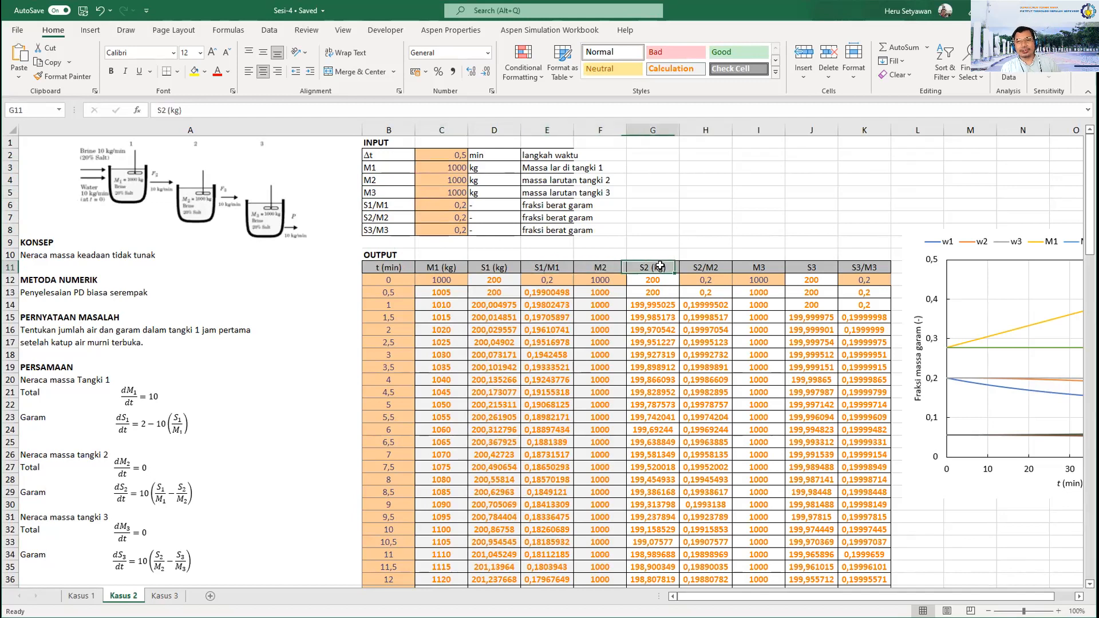
click(724, 265)
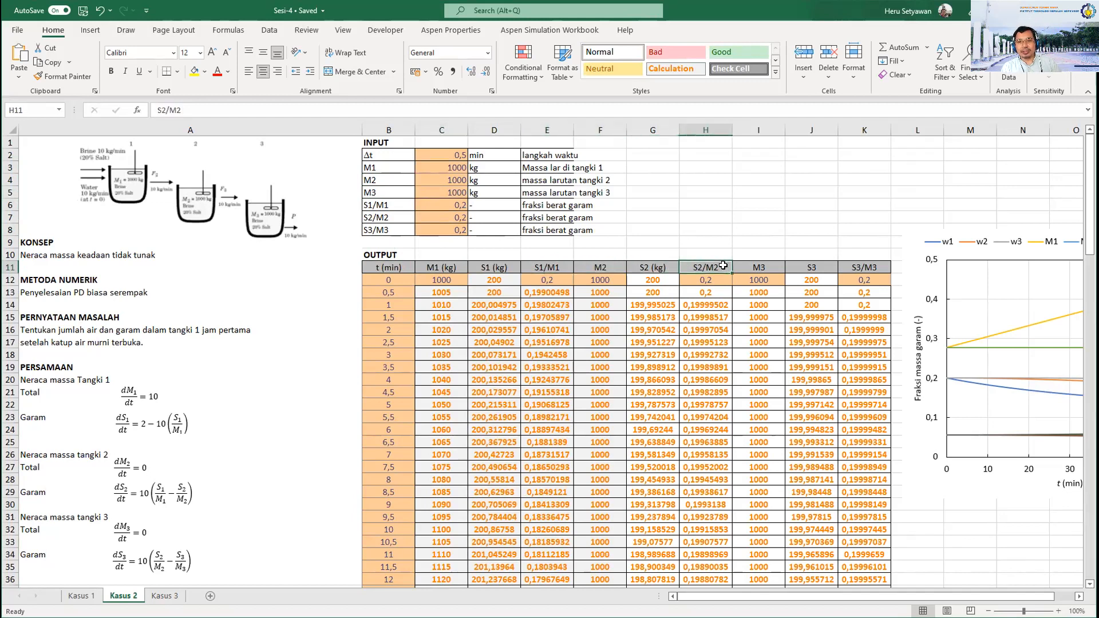
click(757, 267)
click(804, 265)
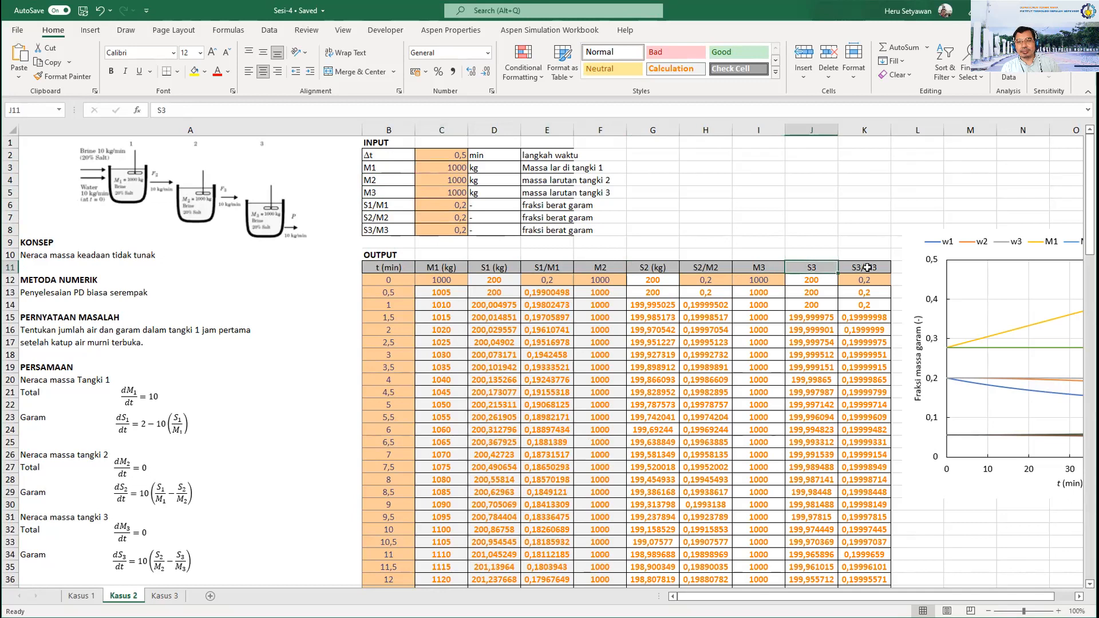
click(862, 268)
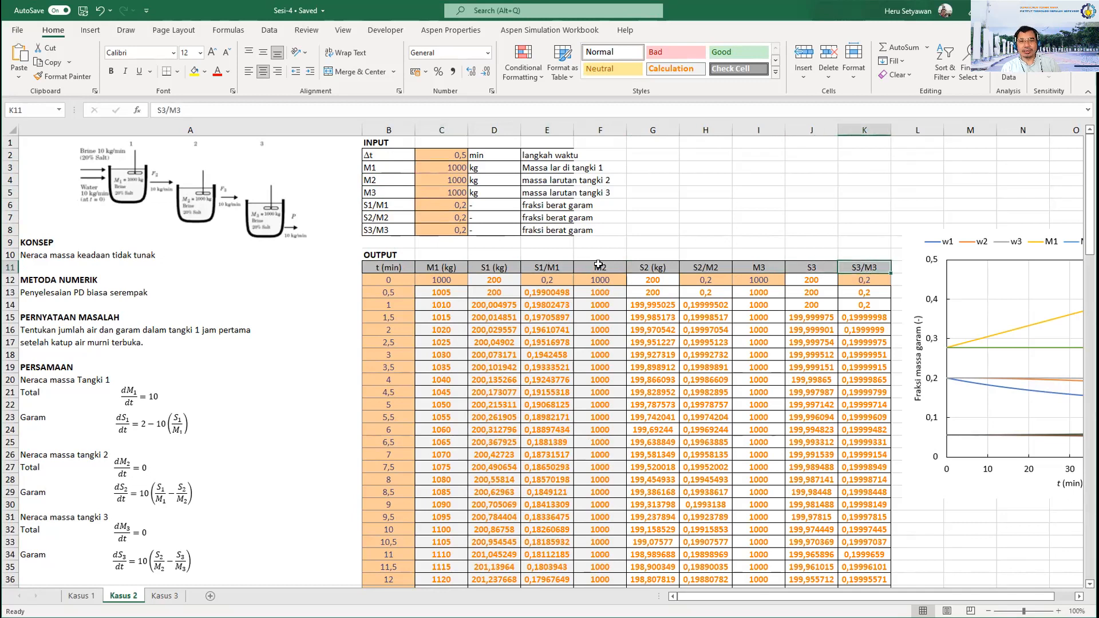
Add the unit to the M2 column heading in F11 so it reads "M2 (kg)".
click(617, 266)
click(184, 110)
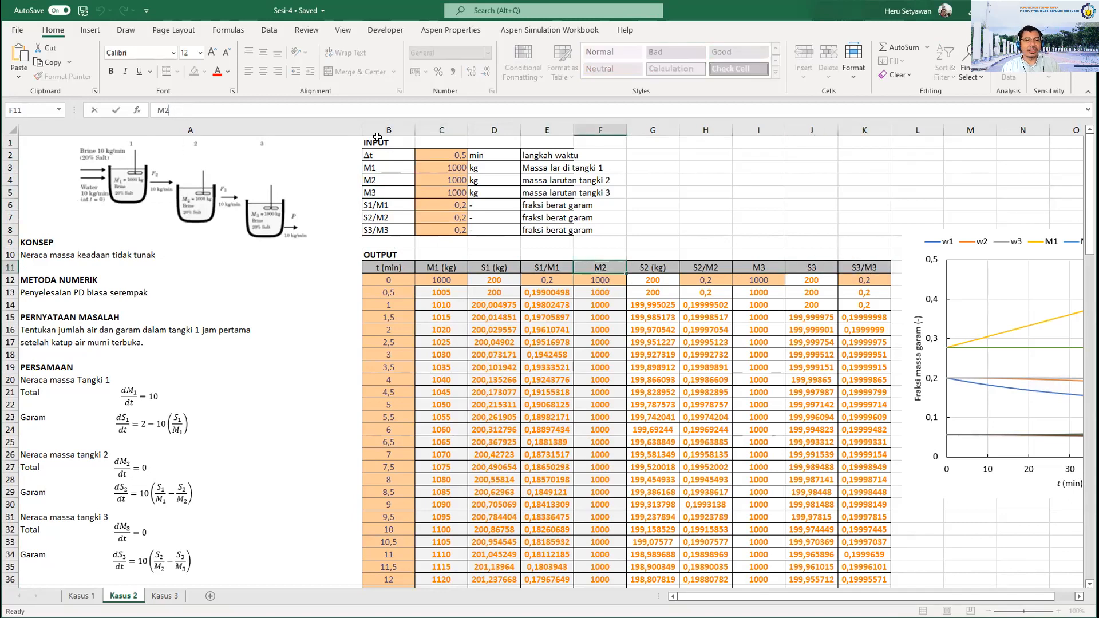
text((kg))
key(Return)
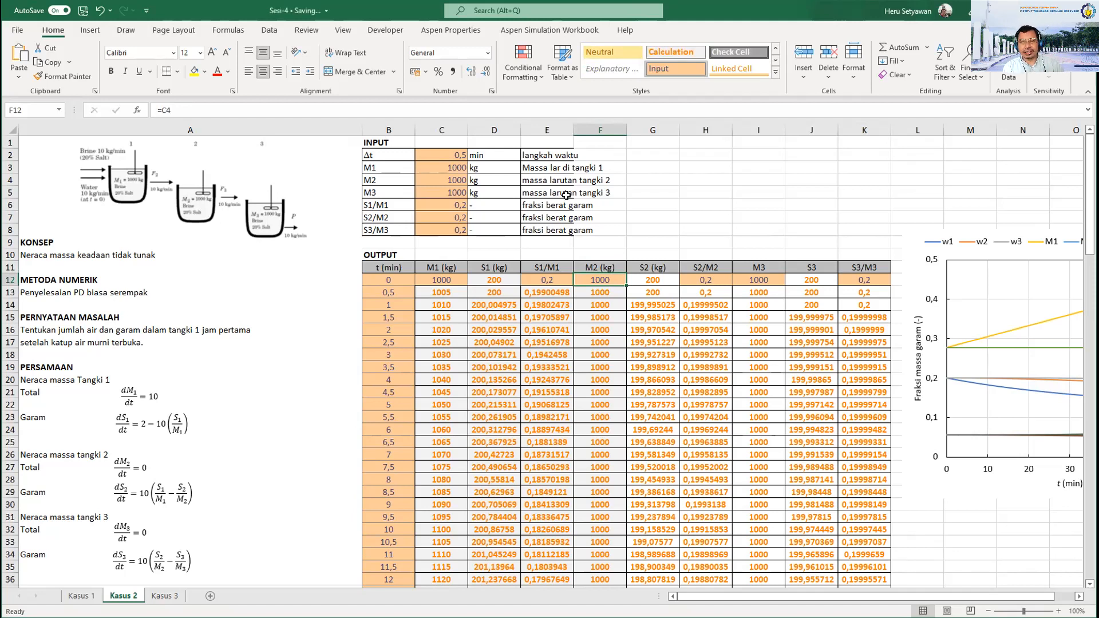
Add the unit to the M3 column heading in I11 so it reads "M3 (kg)".
click(756, 266)
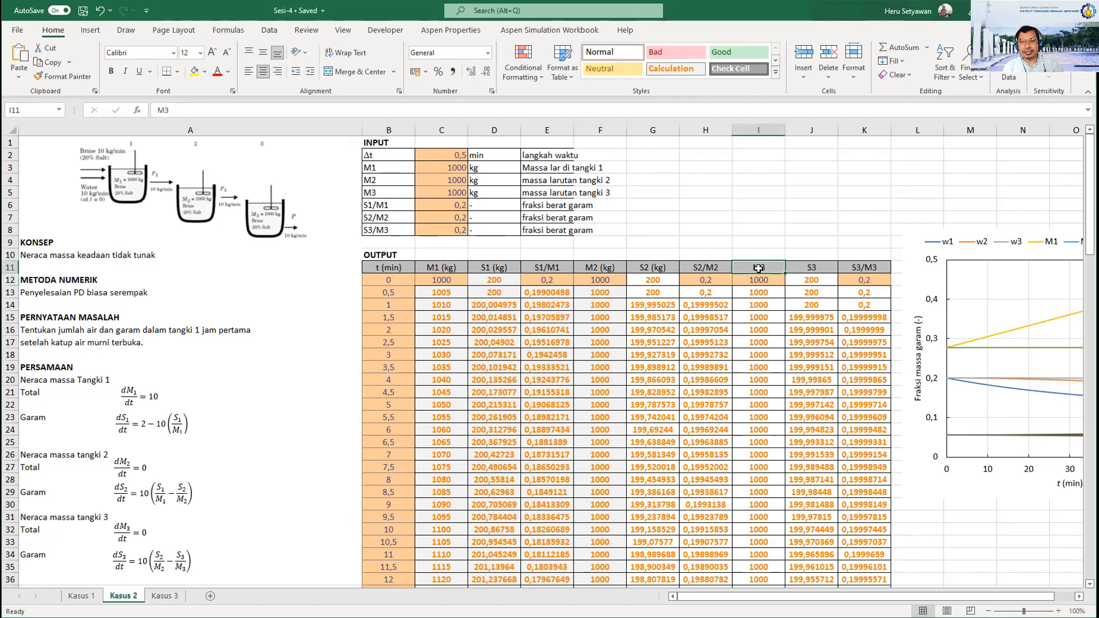
click(194, 110)
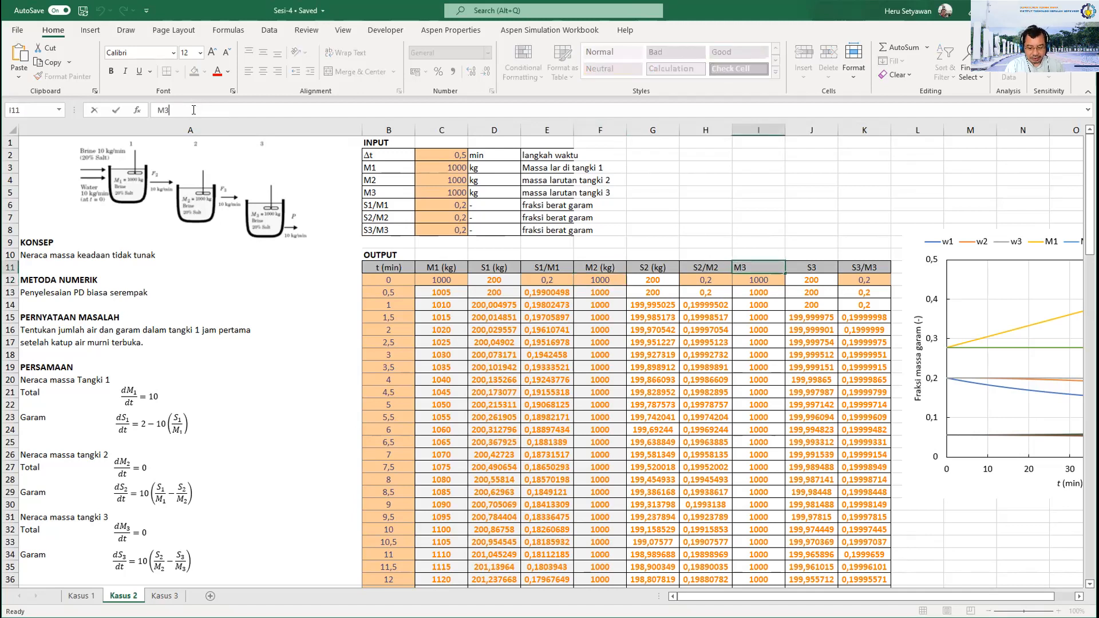
text((kg)
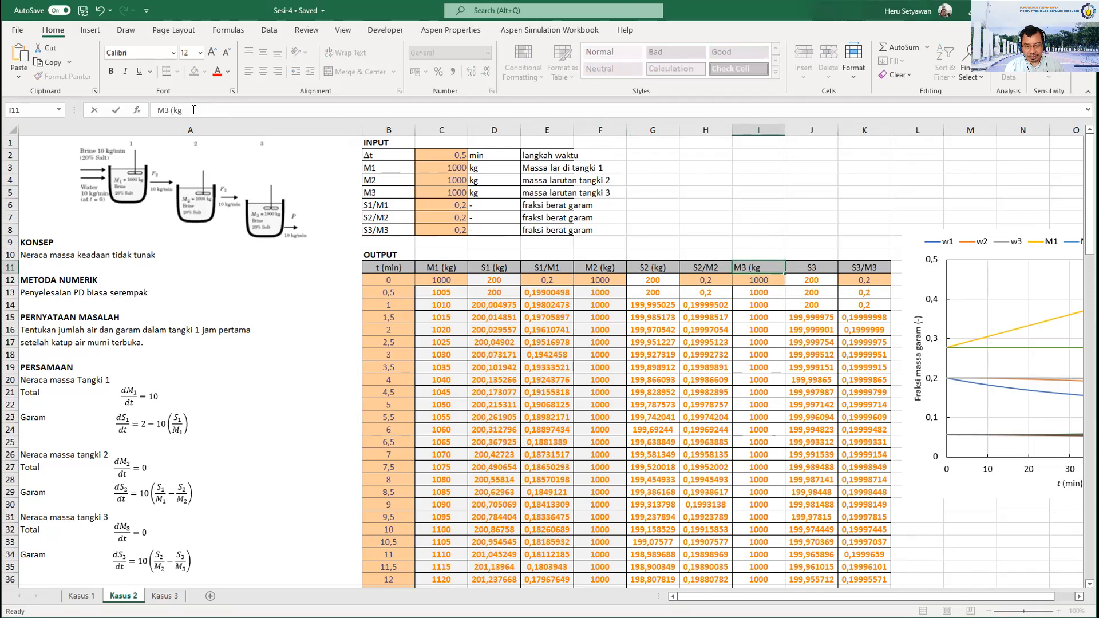
key(Return)
Add the unit to the S3 column heading in J11 so it reads "S3 (kg)".
key(Up)
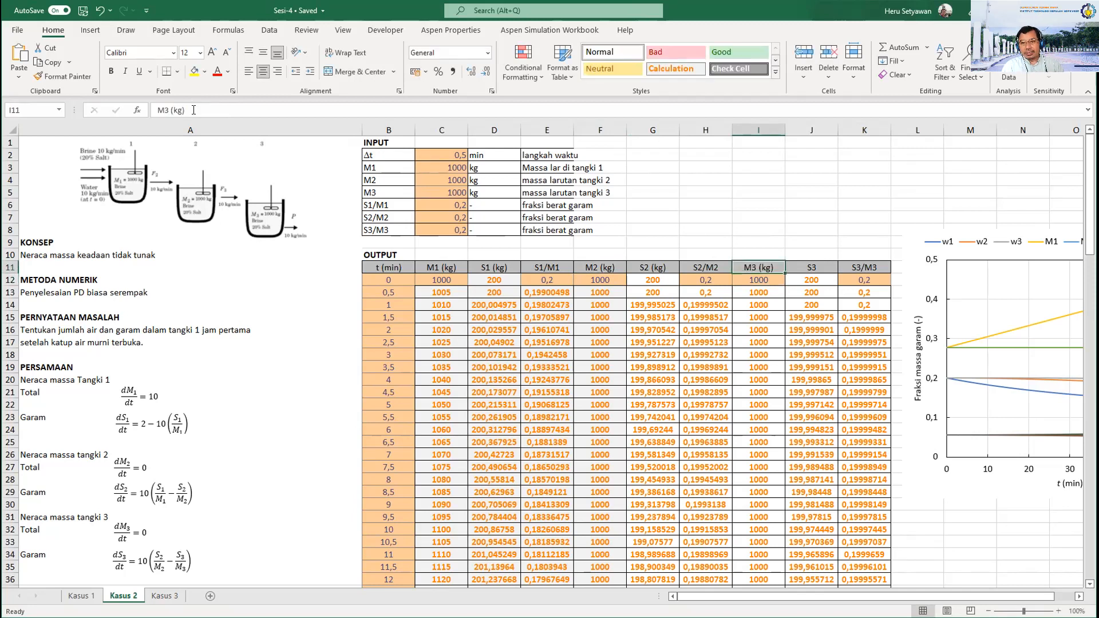
key(Right)
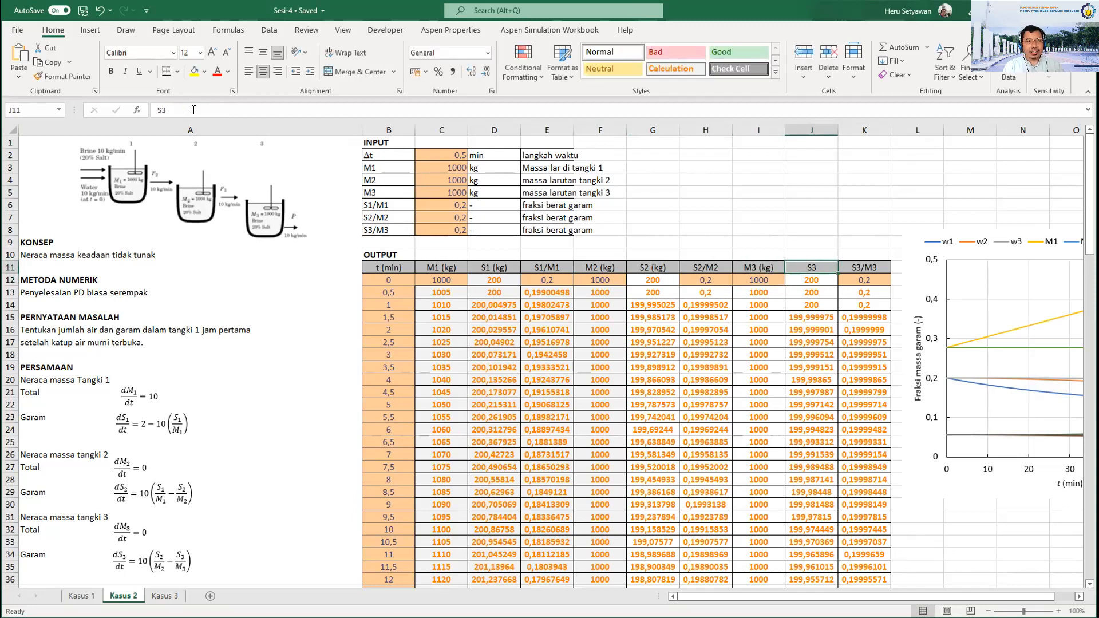
click(190, 106)
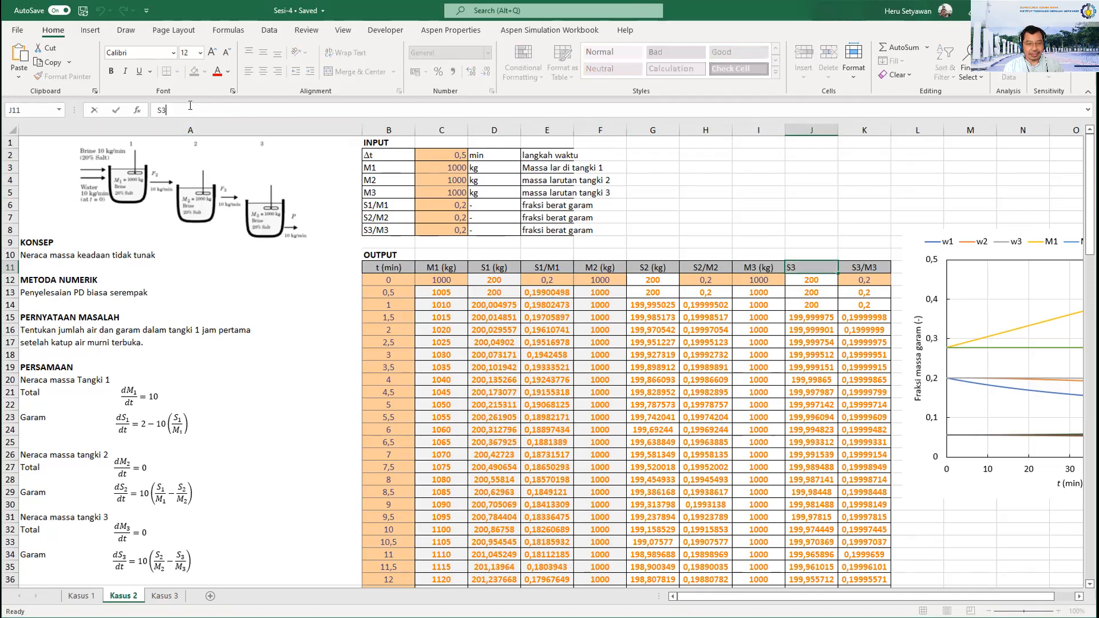
text((kg)
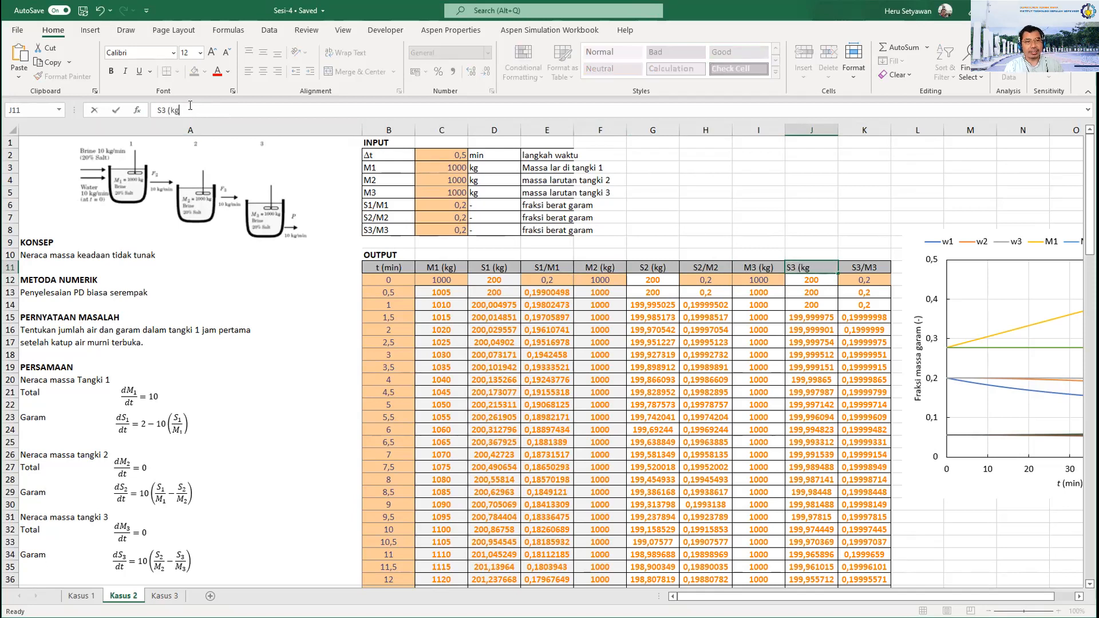
text())
key(Return)
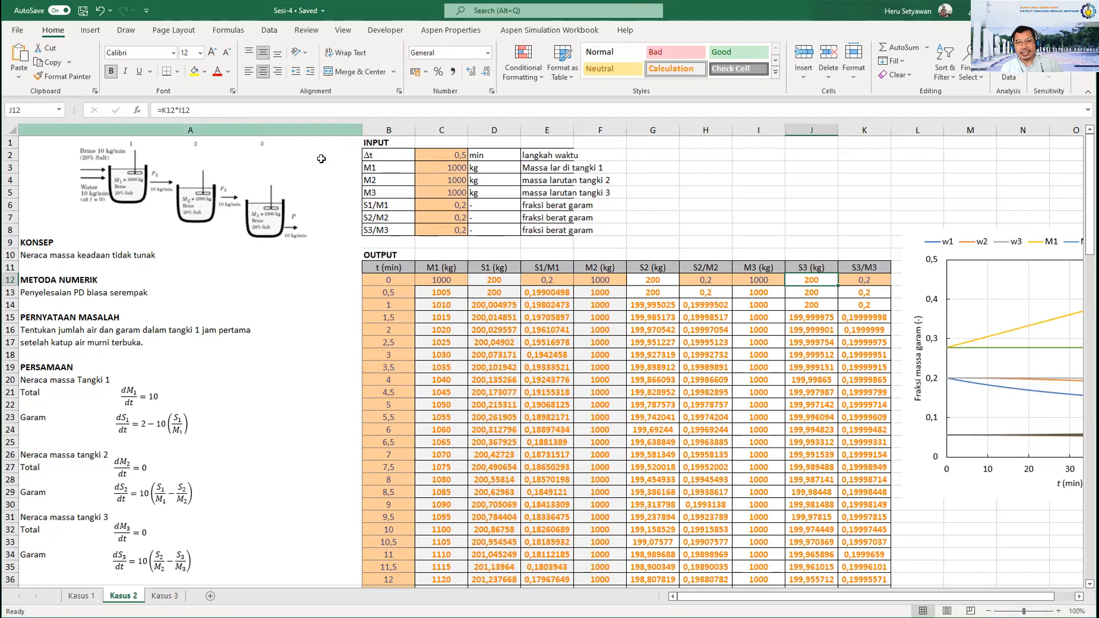
click(395, 278)
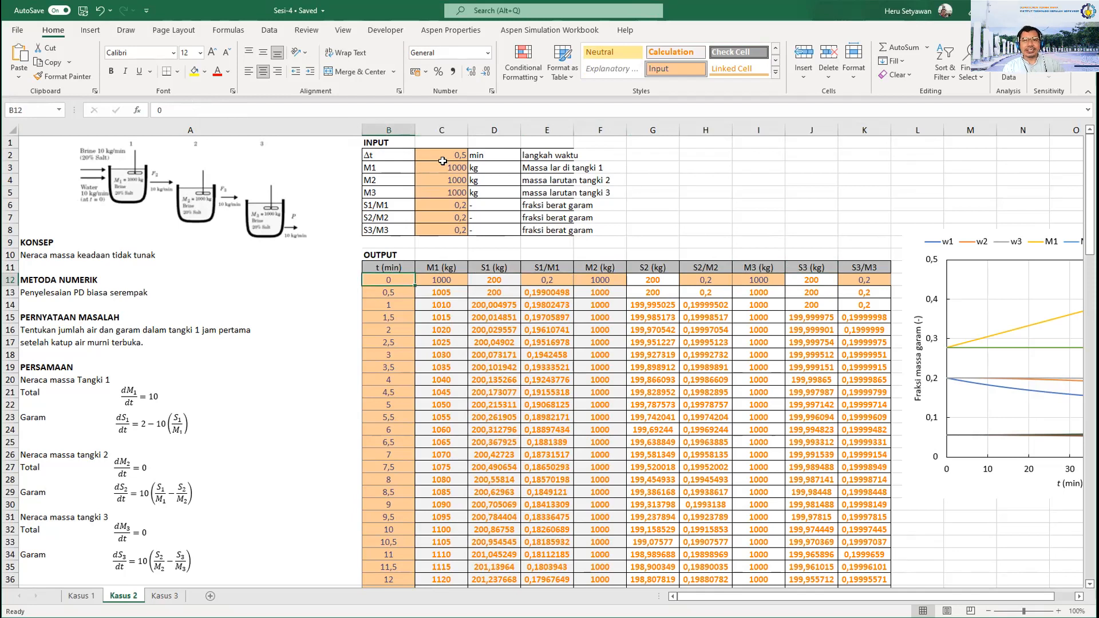
drag(440, 154, 436, 221)
click(646, 216)
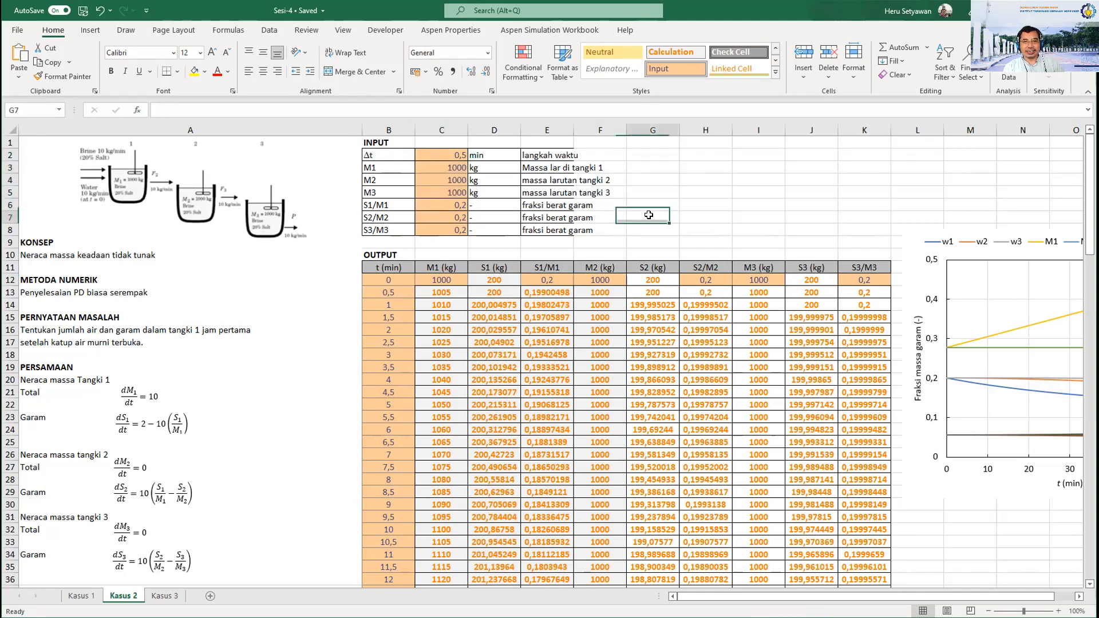
Enter the time formula =B12+$C$2 in B13, using an absolute reference to the Δt input.
click(397, 280)
click(396, 293)
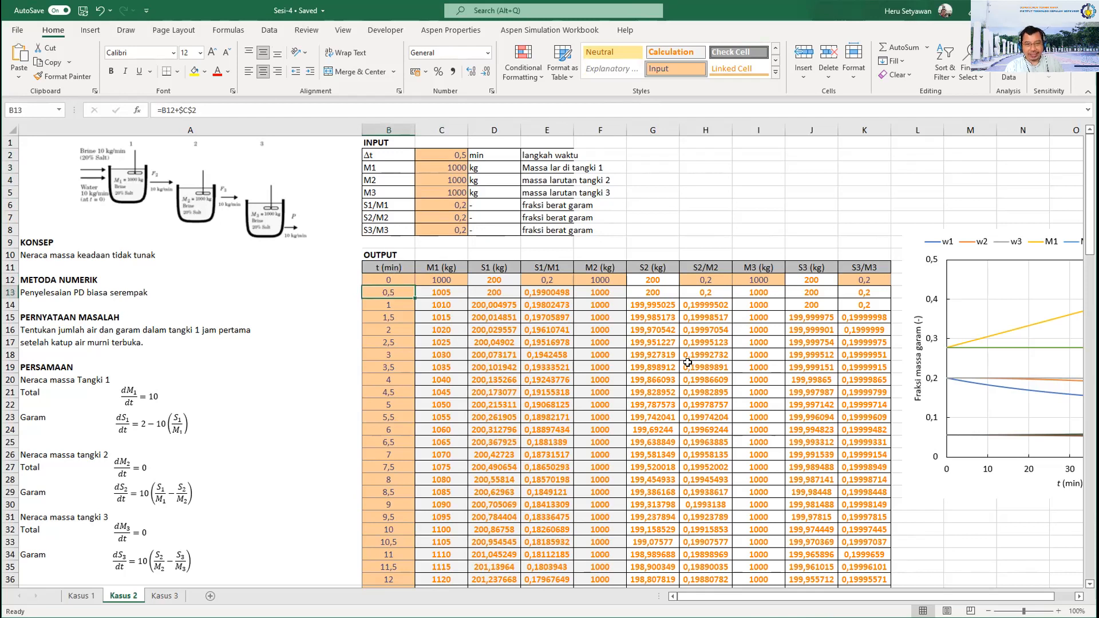
text(+)
key(BackSpace)
text(=)
key(Up)
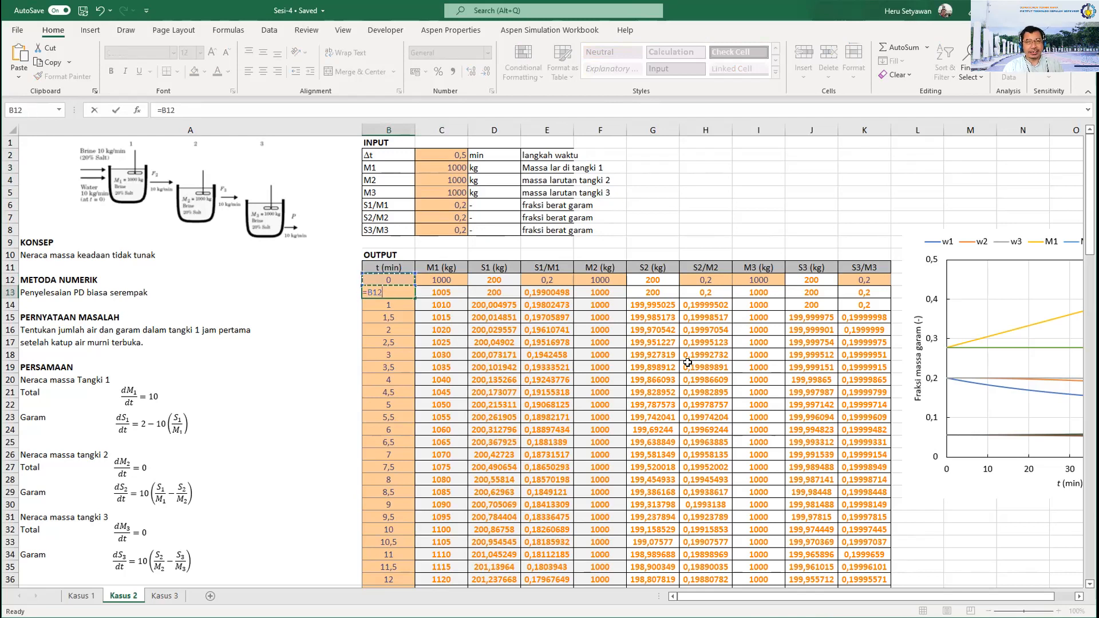
text(+)
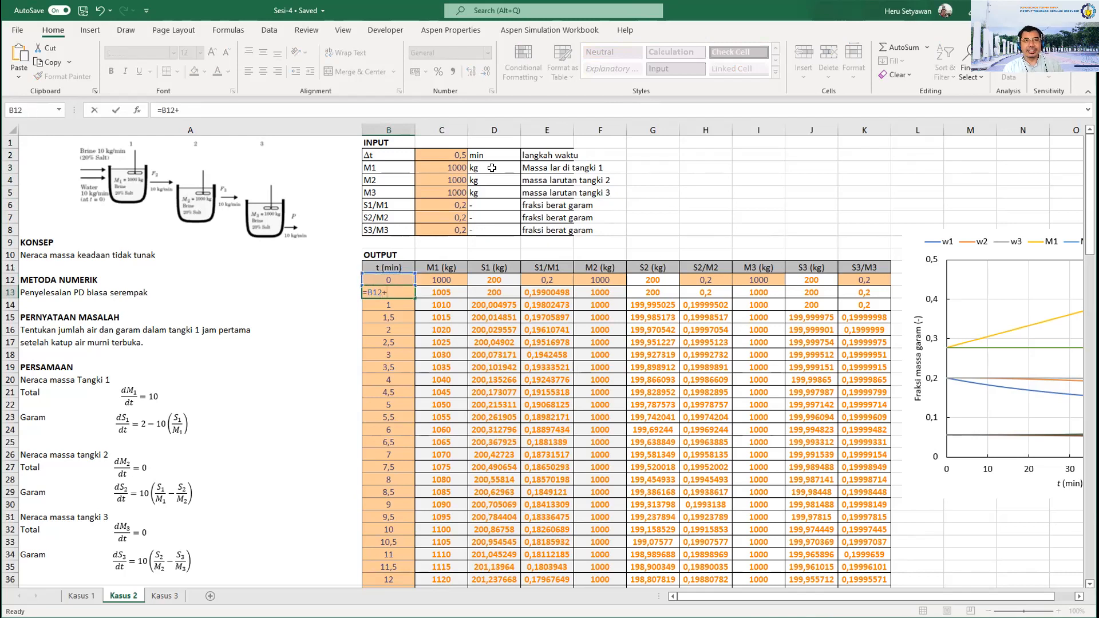
click(454, 155)
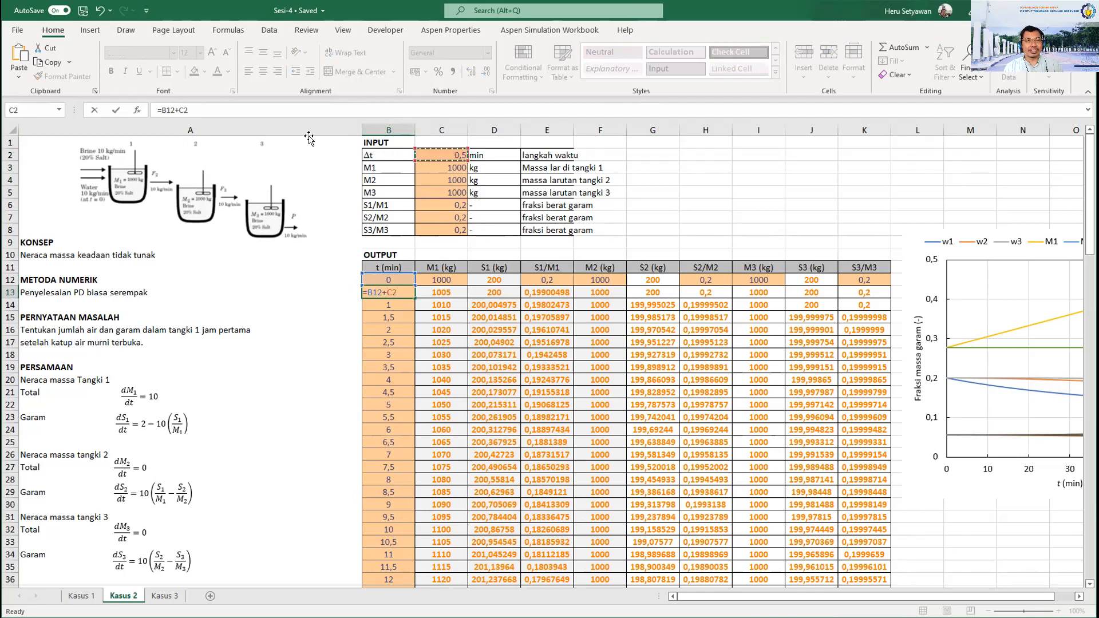
click(183, 109)
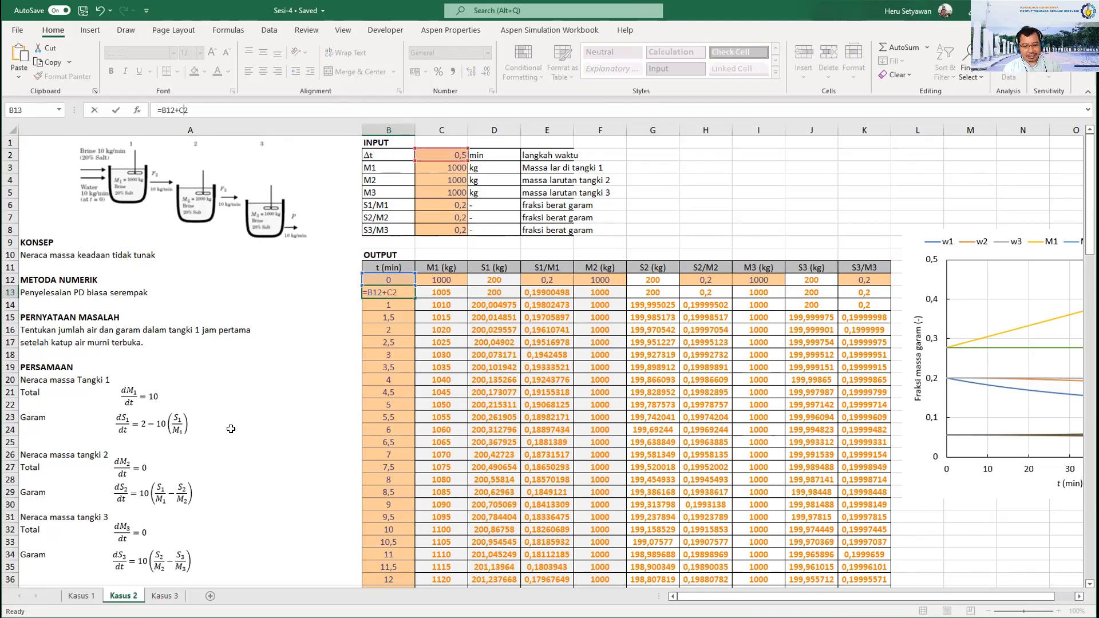
key(F4)
key(ctrl+Return)
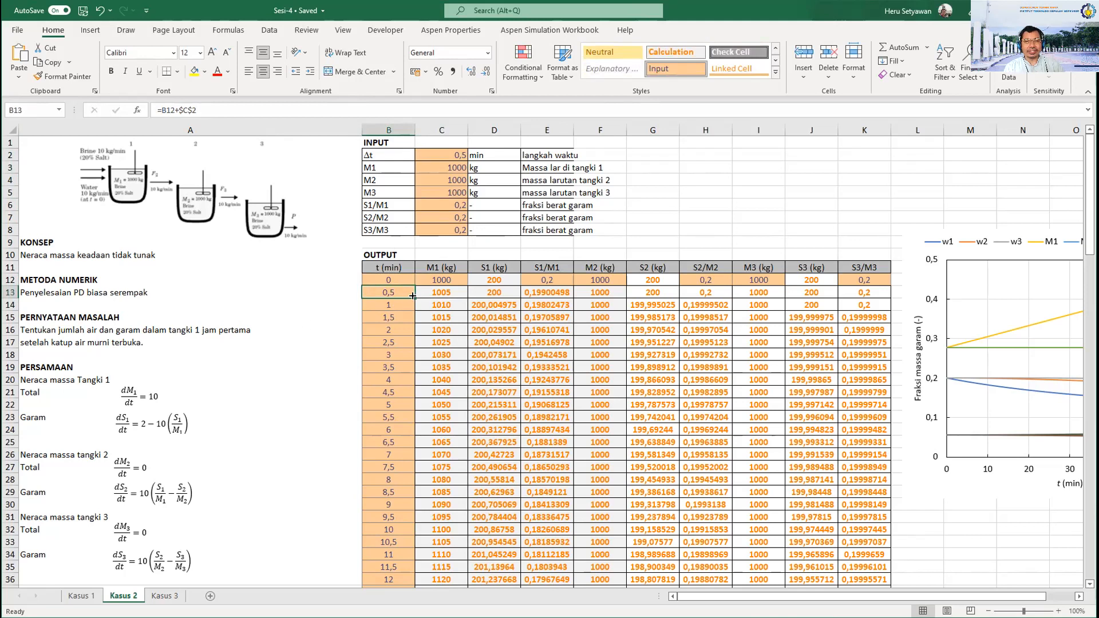
Fill the time formula from B13 down to B132, covering times up to 60 min.
drag(414, 298, 410, 548)
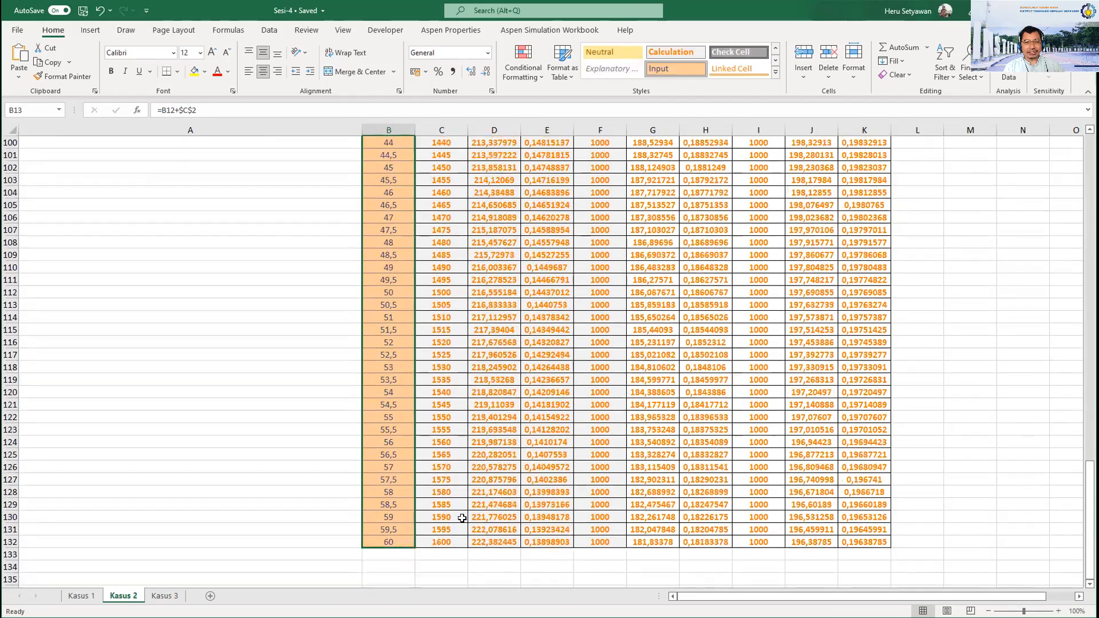
scroll(470, 517, up, 20)
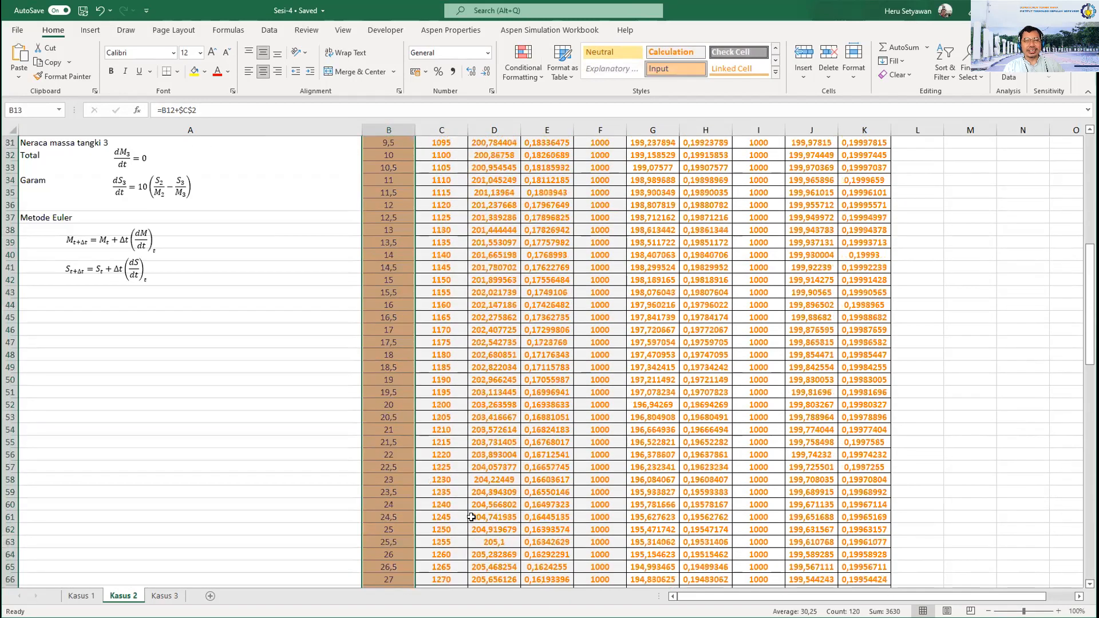
click(390, 269)
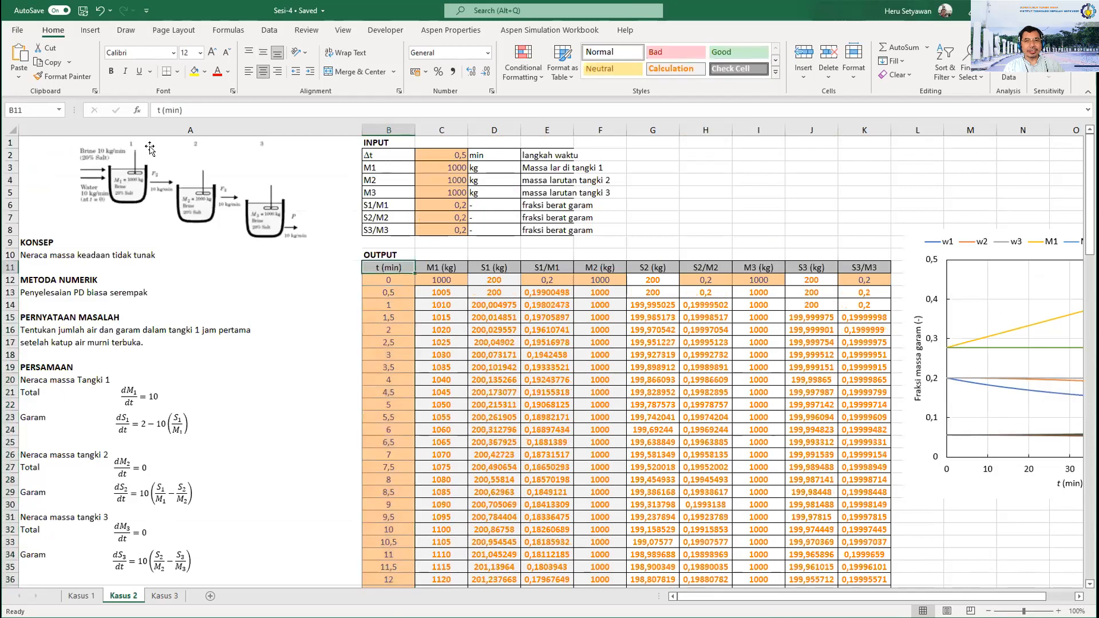
Change the unit in the time column heading in B11 so it reads "t (det)".
click(166, 110)
key(Delete)
key(Delete)
key(Delete)
text(det)
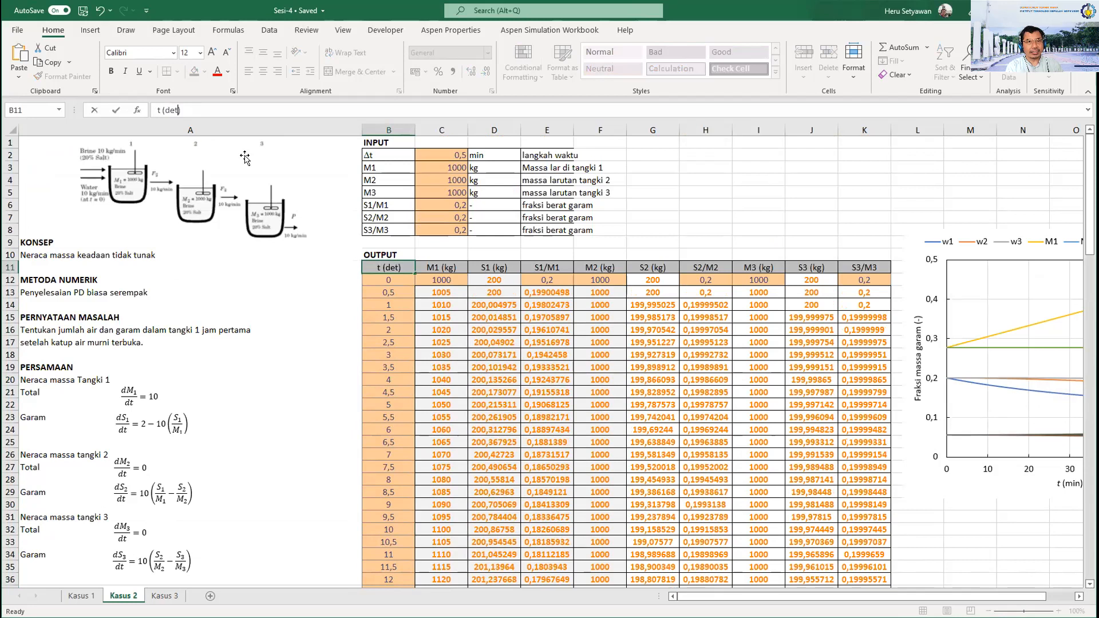
key(Return)
key(Up)
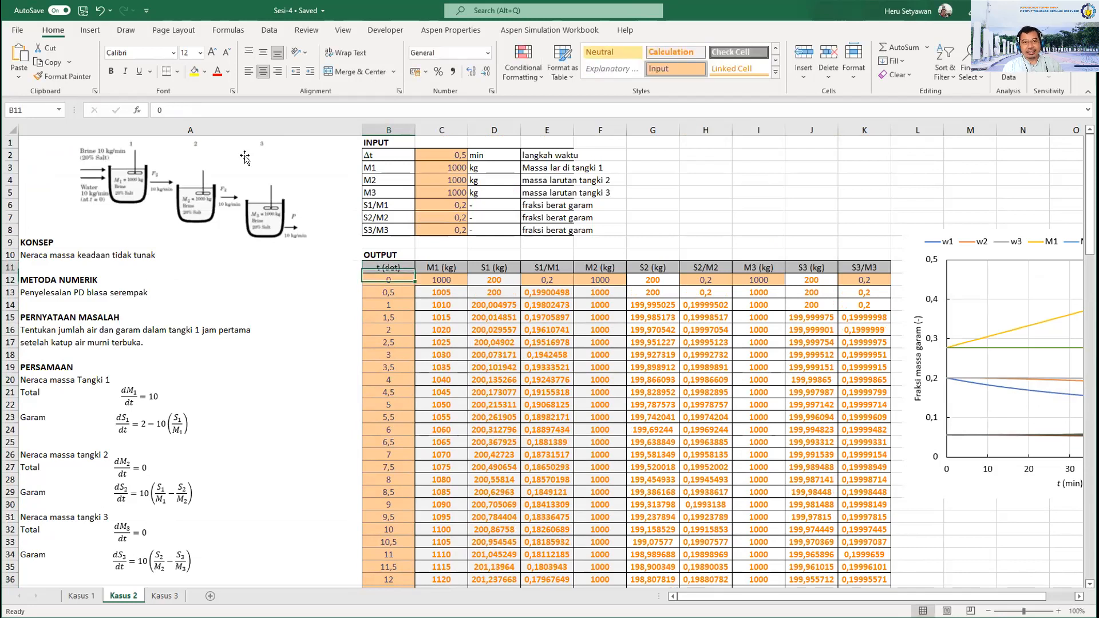
Enter the initial tank 1 salt mass formula =E12*C12 in D12.
key(Right)
key(Down)
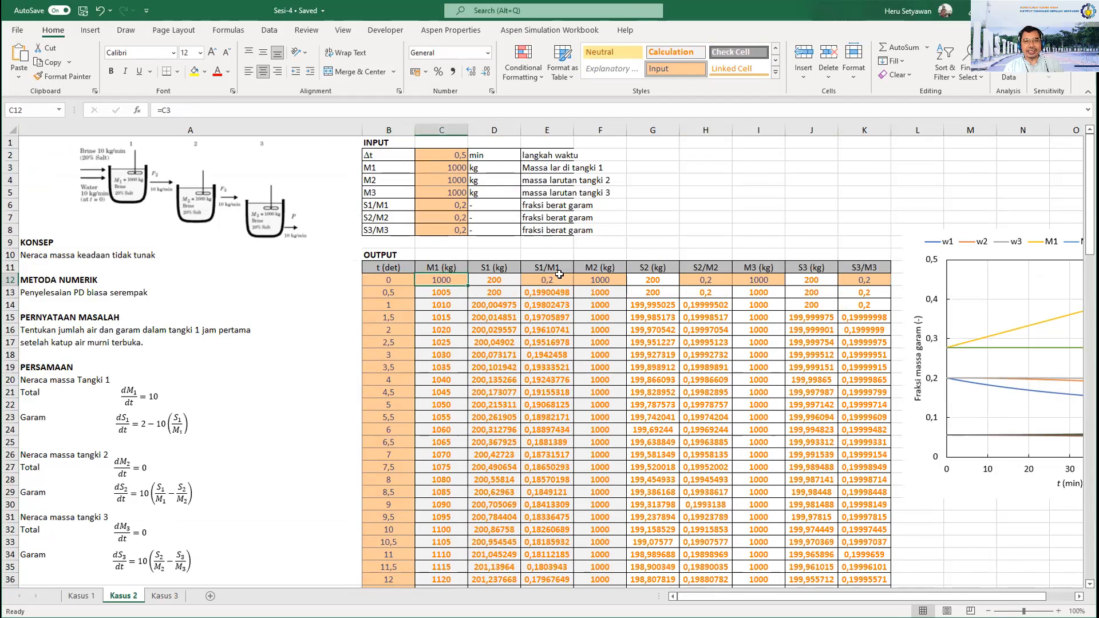
click(560, 278)
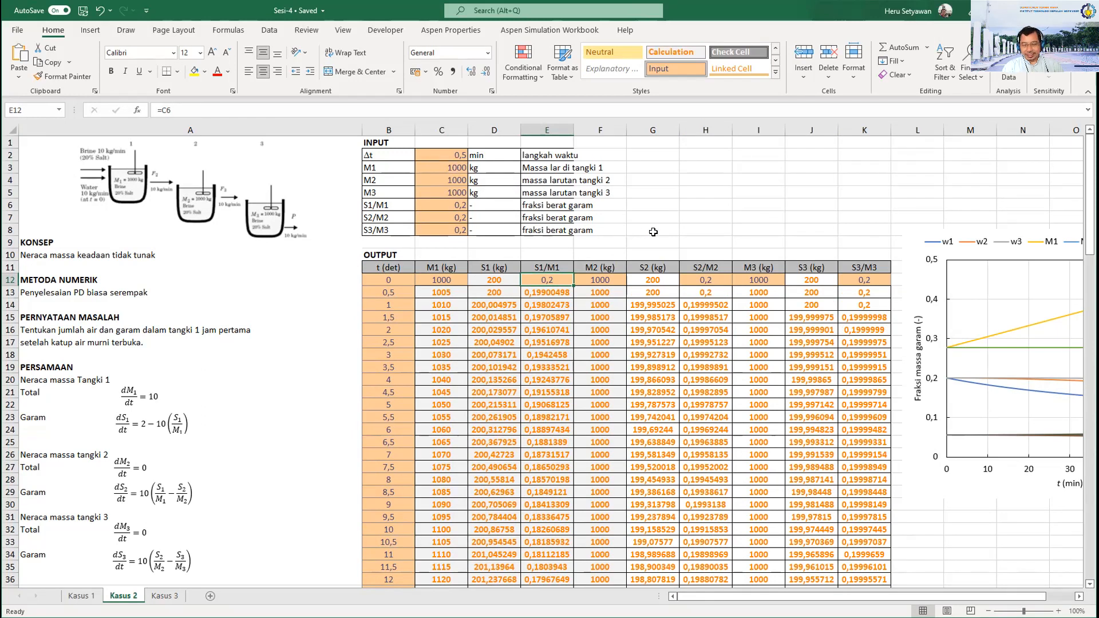
key(Left)
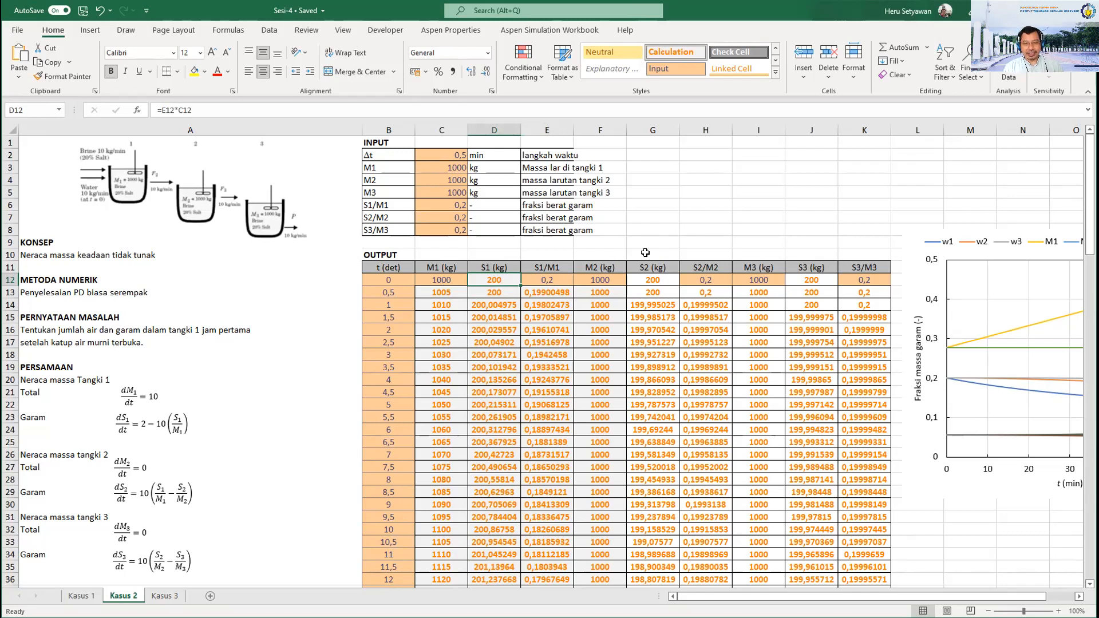
text(=)
key(Right)
text(*)
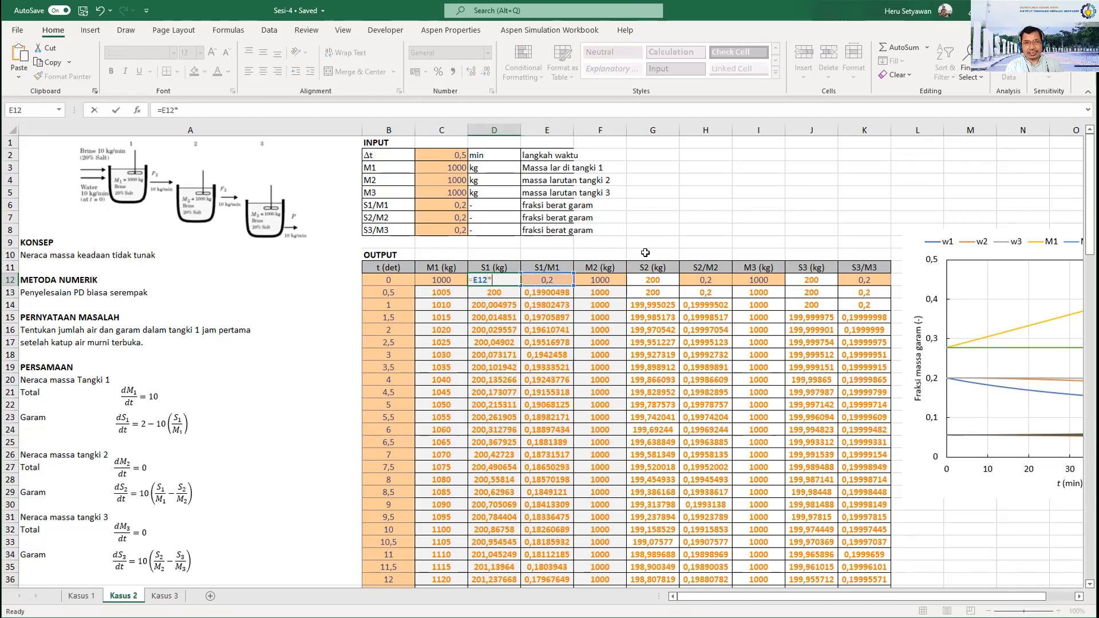
key(Left)
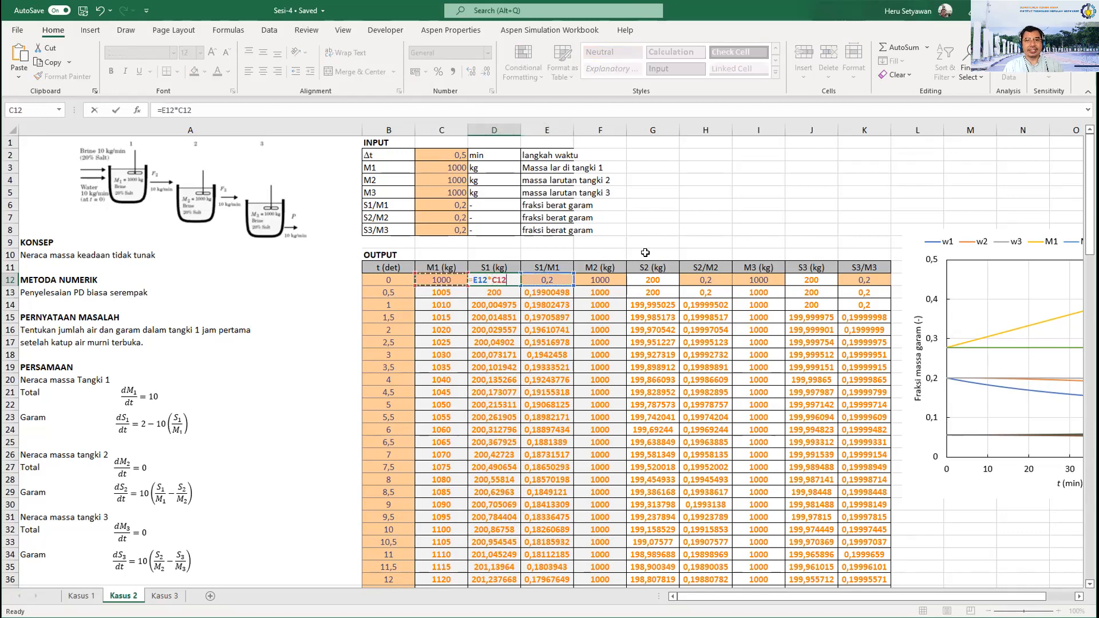
key(Return)
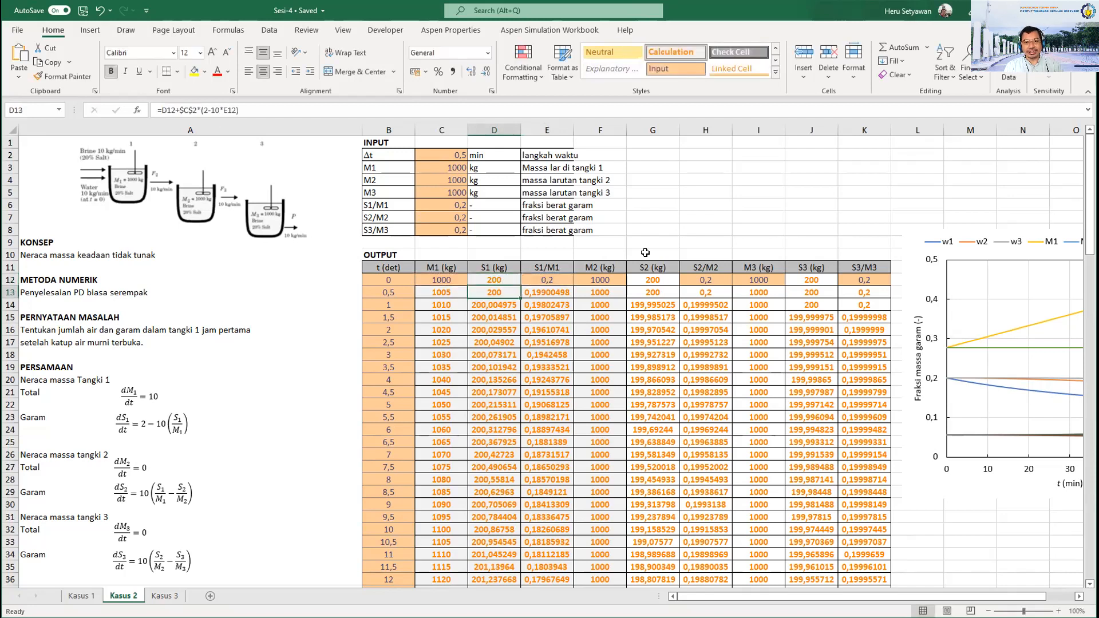
Link the initial tank 2 solution mass in F12 to the M2 input with =C4.
key(Up)
key(Right)
key(Right)
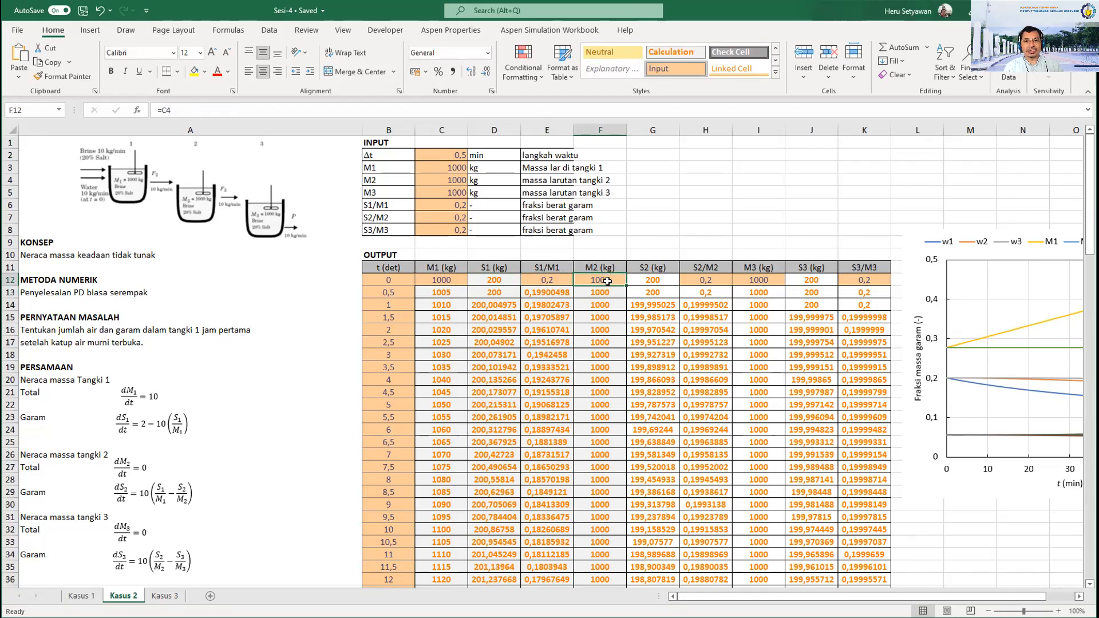
text(=)
key(Up)
key(Up)
key(Up)
key(Up)
key(Up)
key(Up)
key(Up)
key(Up)
key(Left)
key(Left)
key(Left)
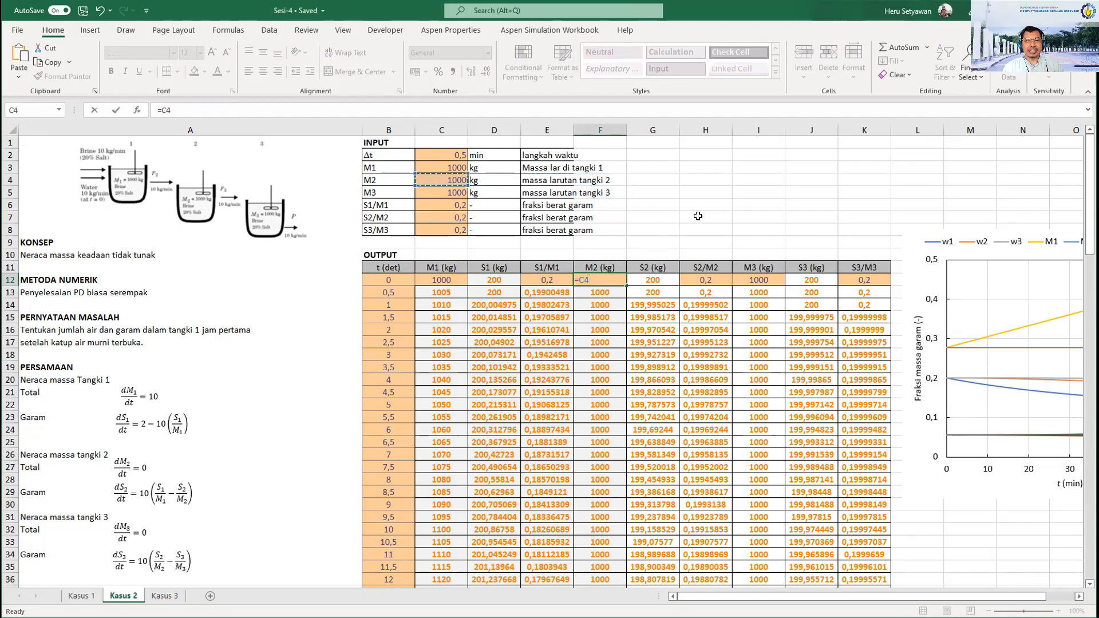
key(Return)
Link the initial tank 2 salt fraction in H12 to the S2/M2 input with =C7.
key(Up)
key(Right)
key(Right)
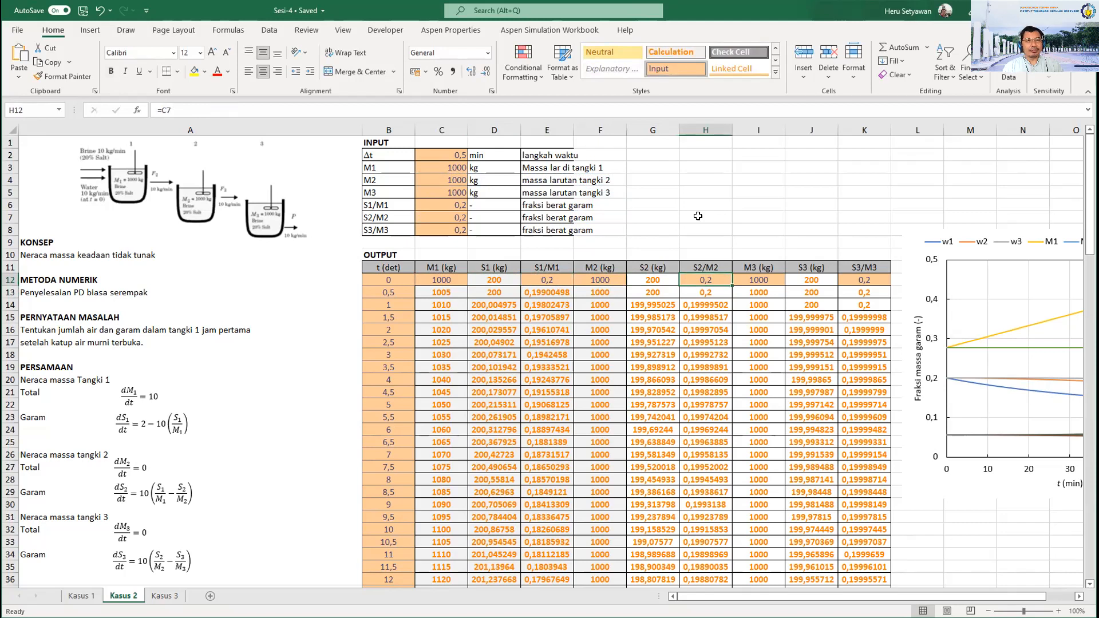
text(=)
key(Up)
key(Up)
key(Up)
key(Up)
key(Up)
key(Left)
key(Left)
key(Left)
key(Left)
key(Left)
key(Up)
key(Down)
key(Return)
Enter the initial tank 2 salt mass formula =H12*F12 in G12.
key(Up)
key(Left)
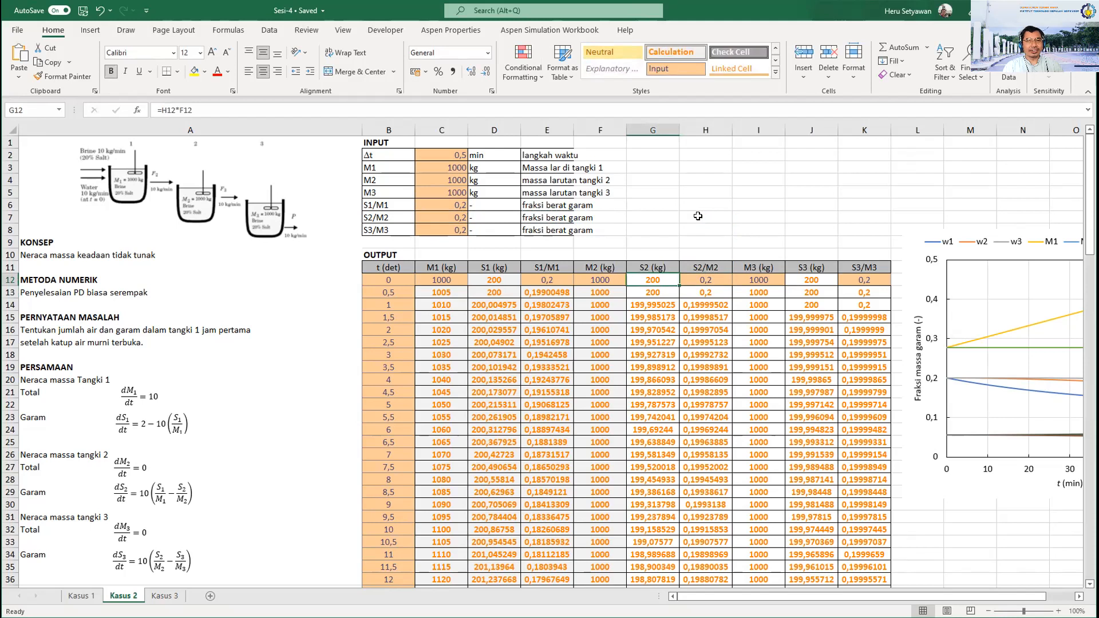
text(=)
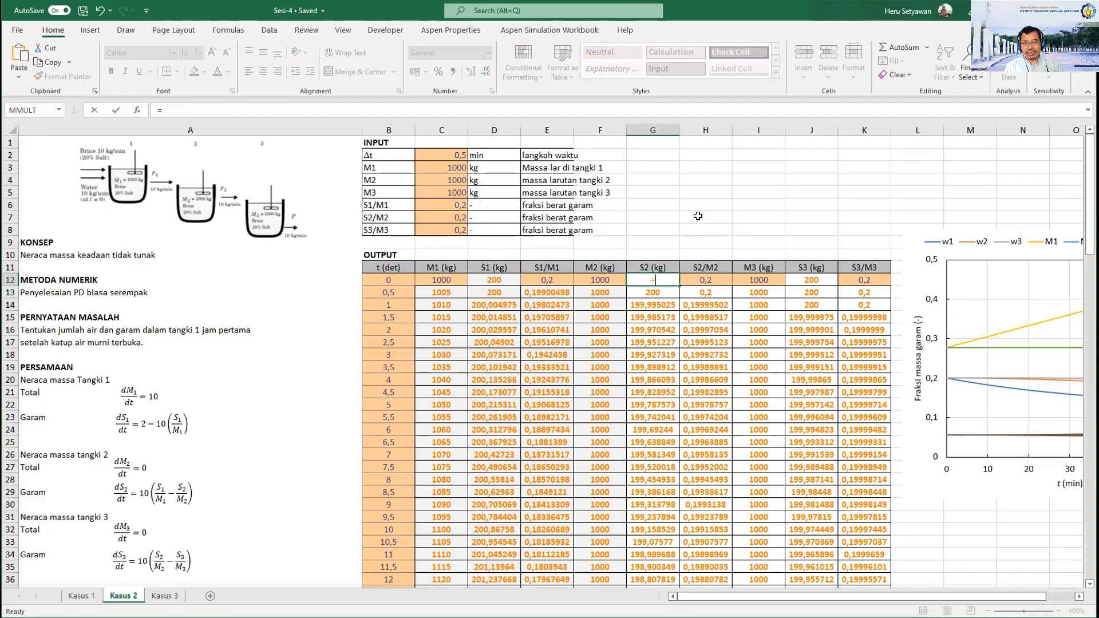
key(Right)
text(*)
key(Left)
key(Left)
key(Right)
key(Return)
Link the initial tank 3 solution mass in I12 to the M3 input with =C5.
key(Up)
key(Right)
key(Right)
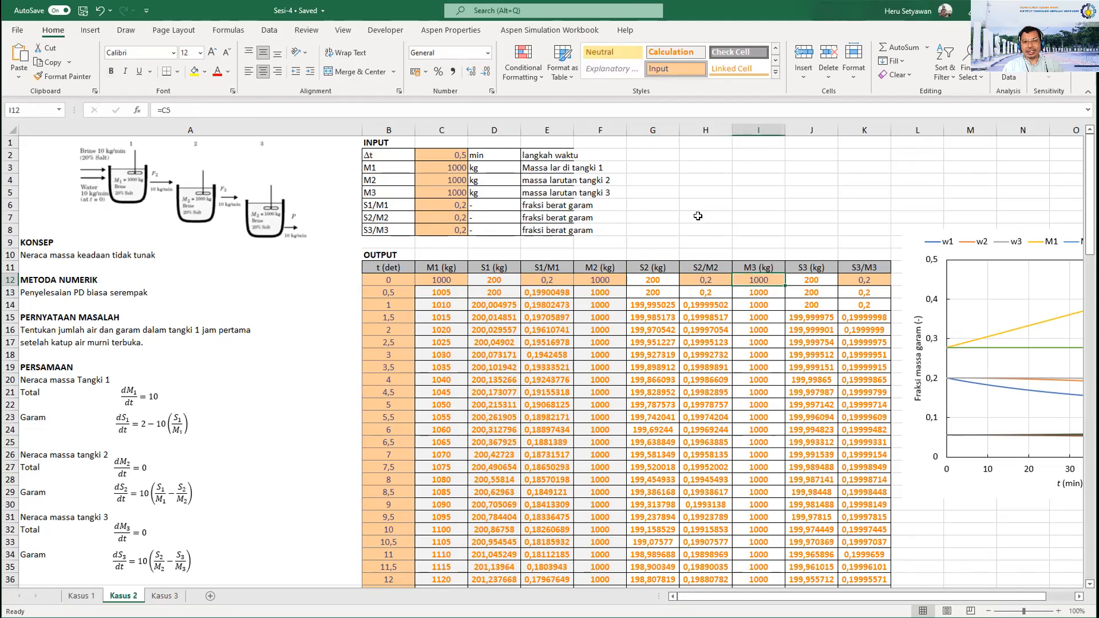
text(=)
key(Up)
key(Up)
key(Up)
key(Up)
key(Up)
key(Up)
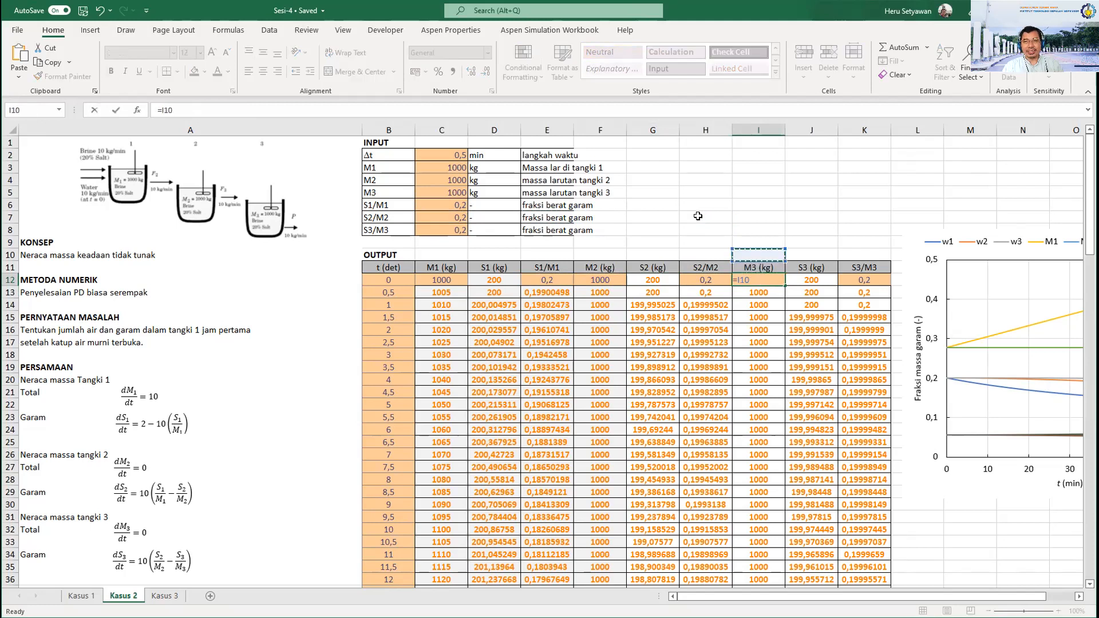
key(Left)
key(Left)
key(Left)
key(Left)
key(Left)
key(Left)
key(Up)
key(Tab)
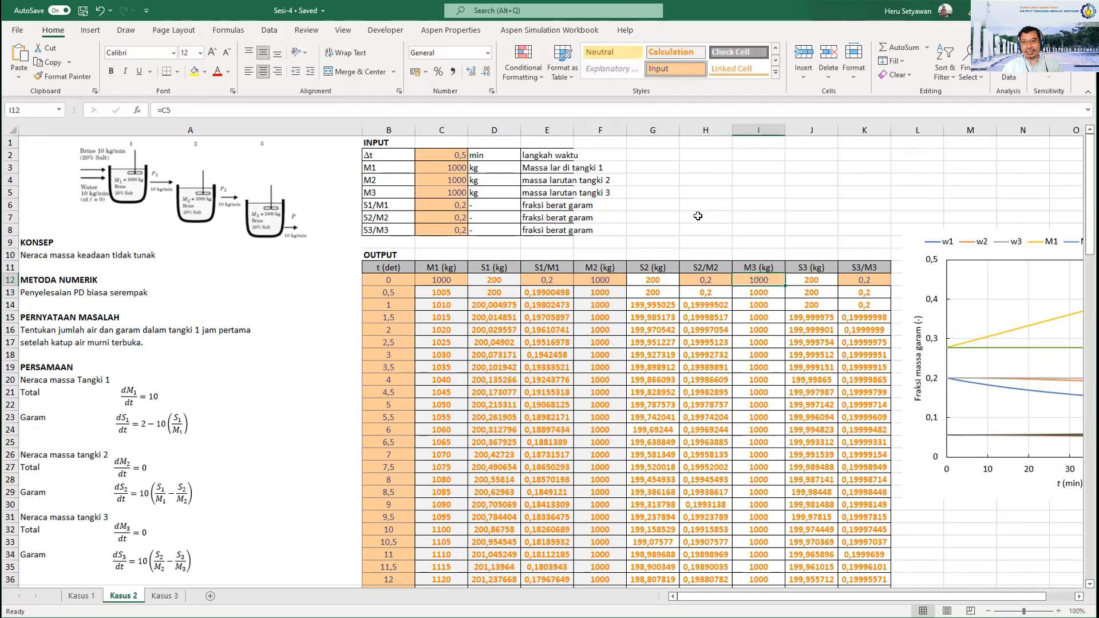
Link the initial tank 3 salt fraction in K12 to the S3/M3 input with =C8.
key(Right)
text(=)
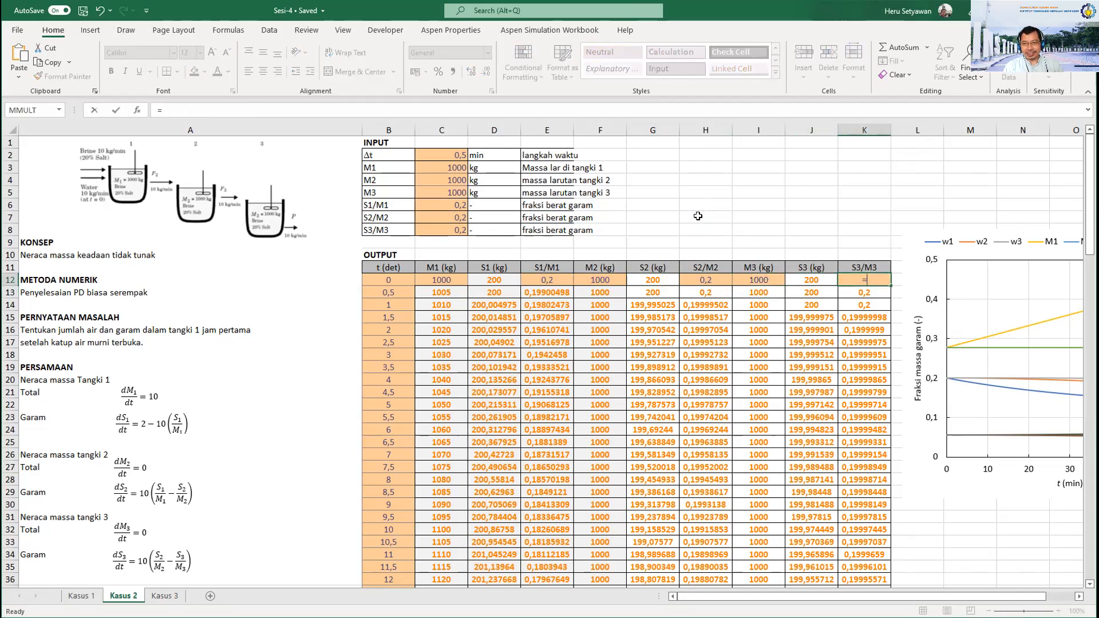
key(Up)
key(Up)
key(Up)
key(Up)
key(Left)
key(Left)
key(Left)
key(Left)
key(Left)
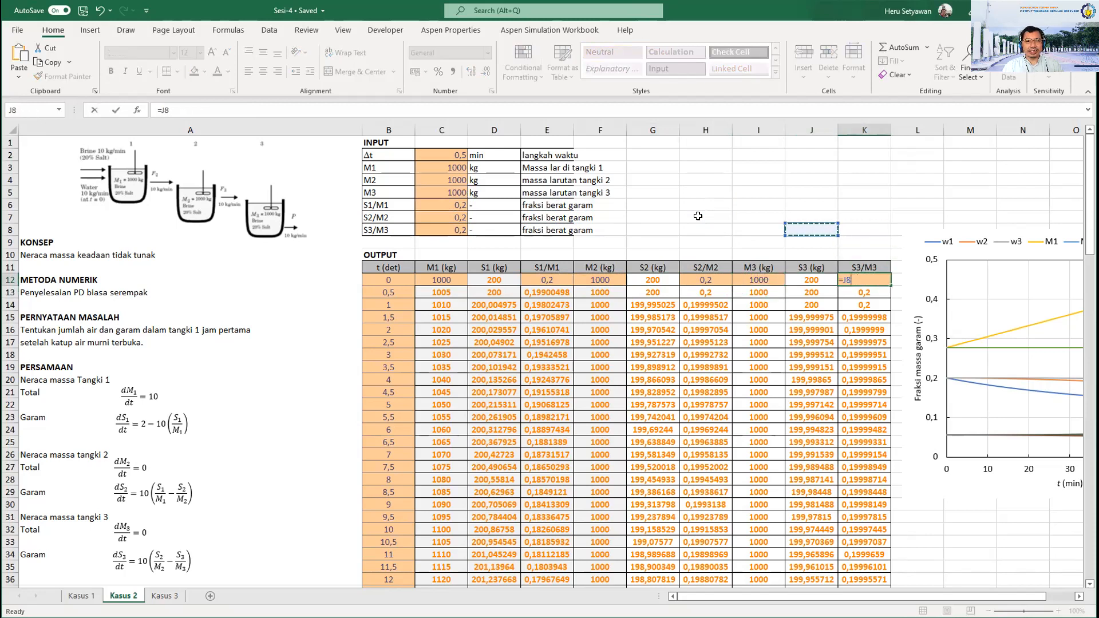
key(Left)
key(Left)
key(Left)
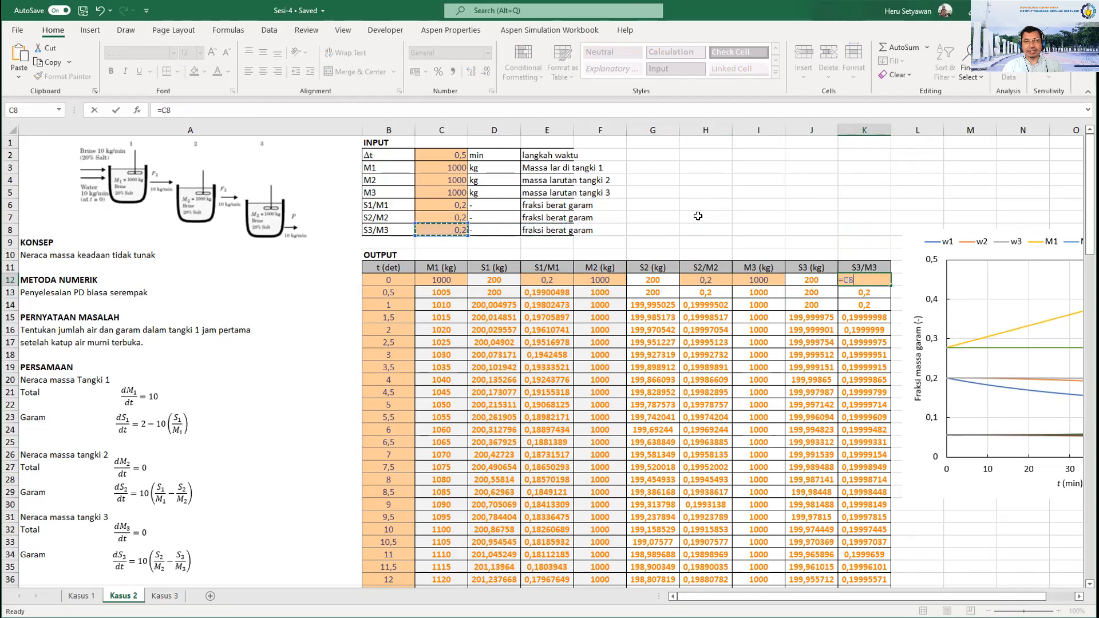
key(Return)
Enter the initial tank 3 salt mass formula =K12*I12 in J12.
key(Up)
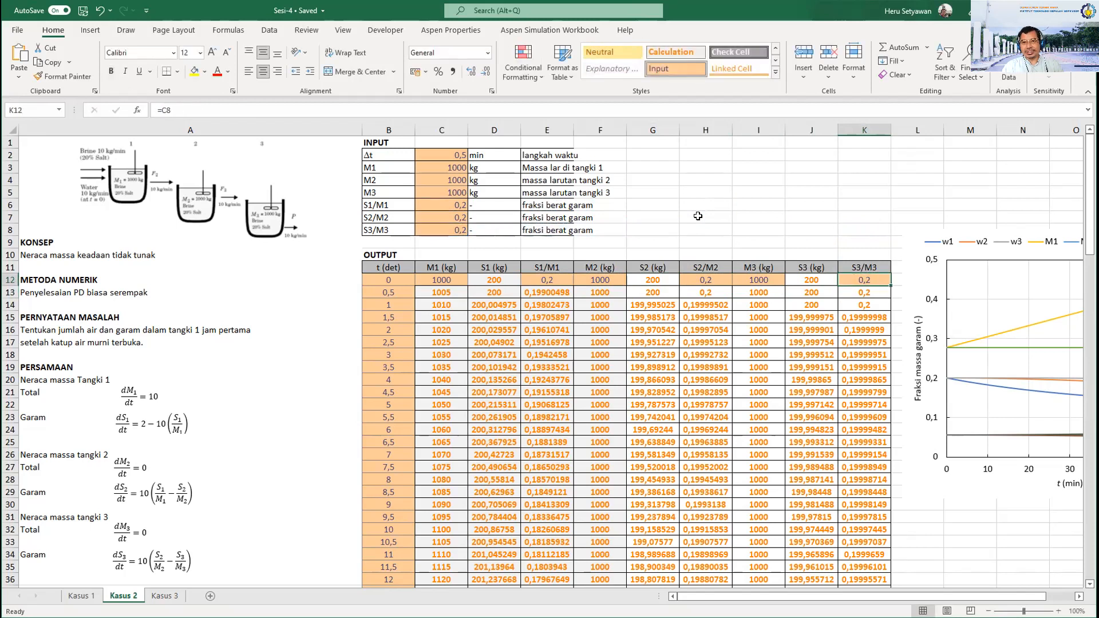
key(Left)
text(=)
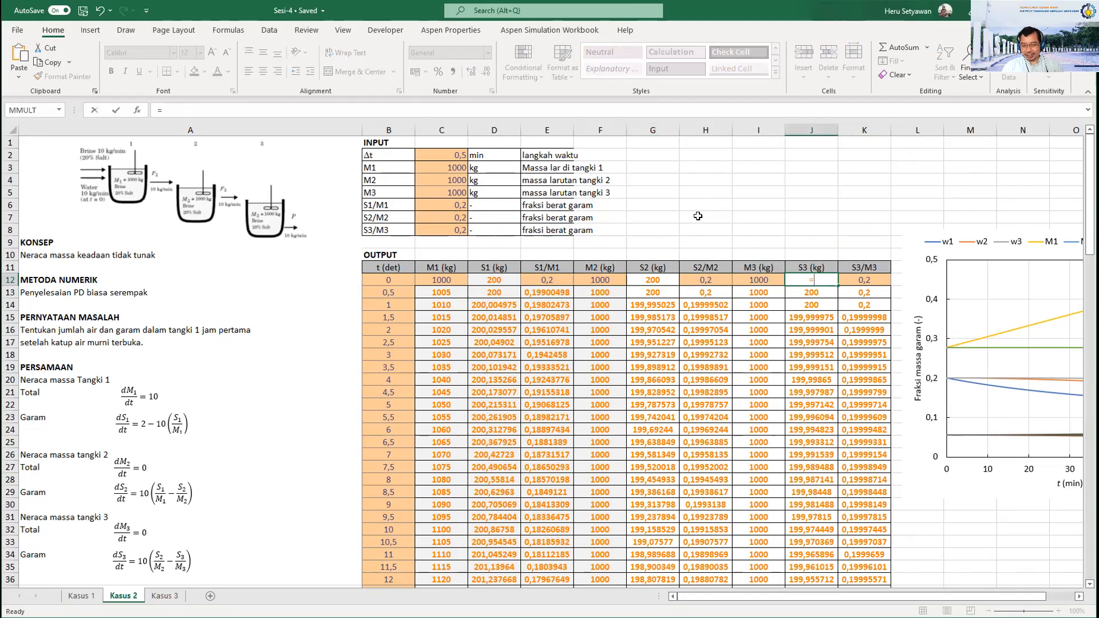
key(Right)
text(*)
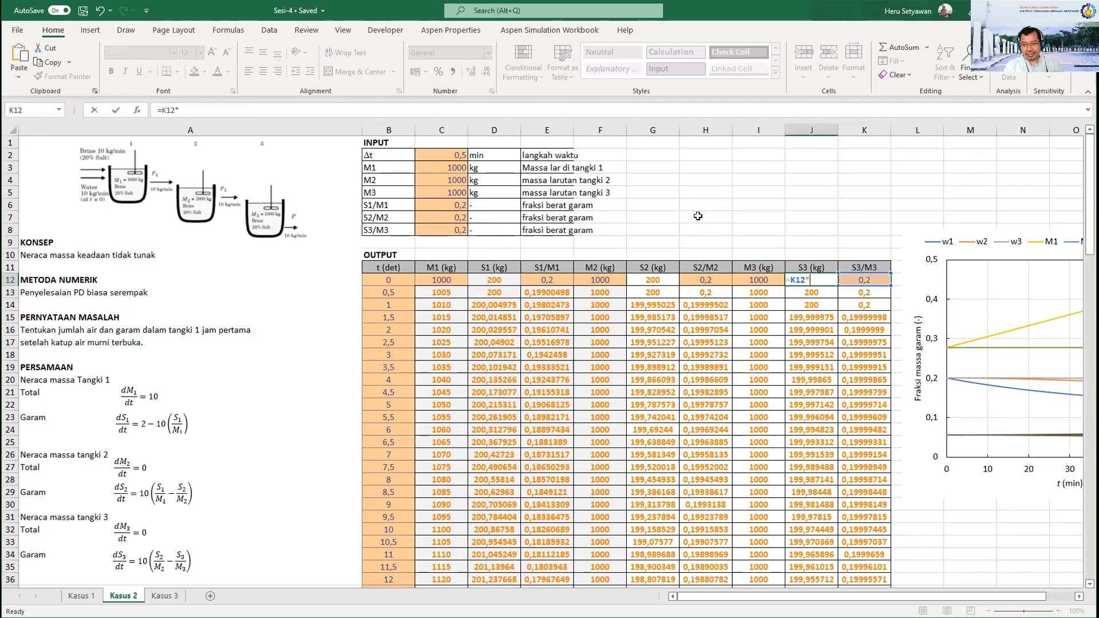
key(Left)
key(Left)
key(Right)
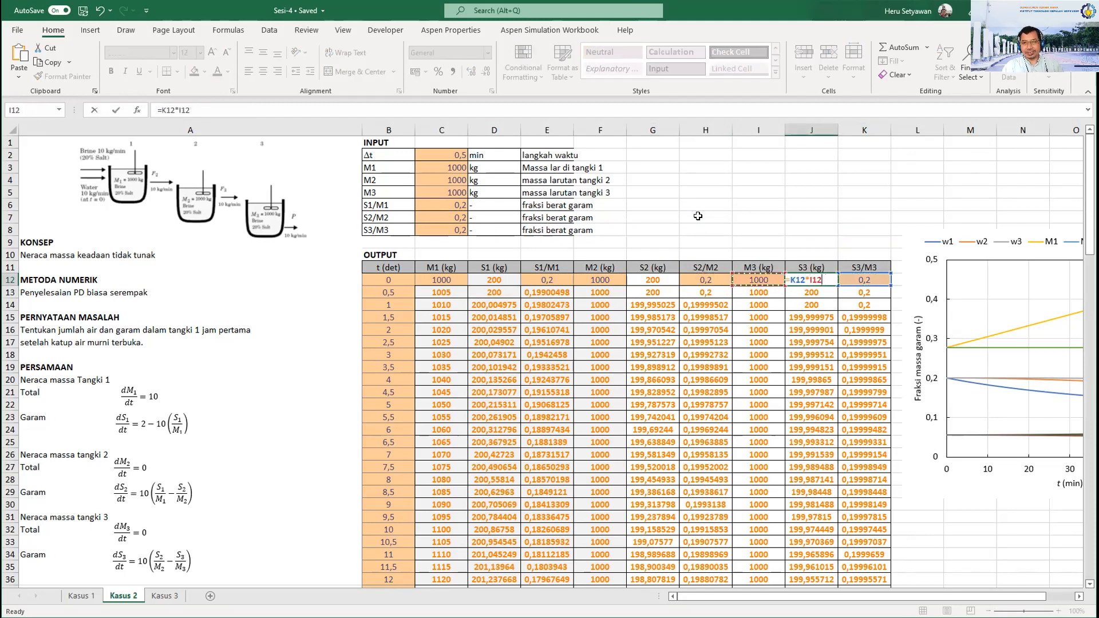
key(Return)
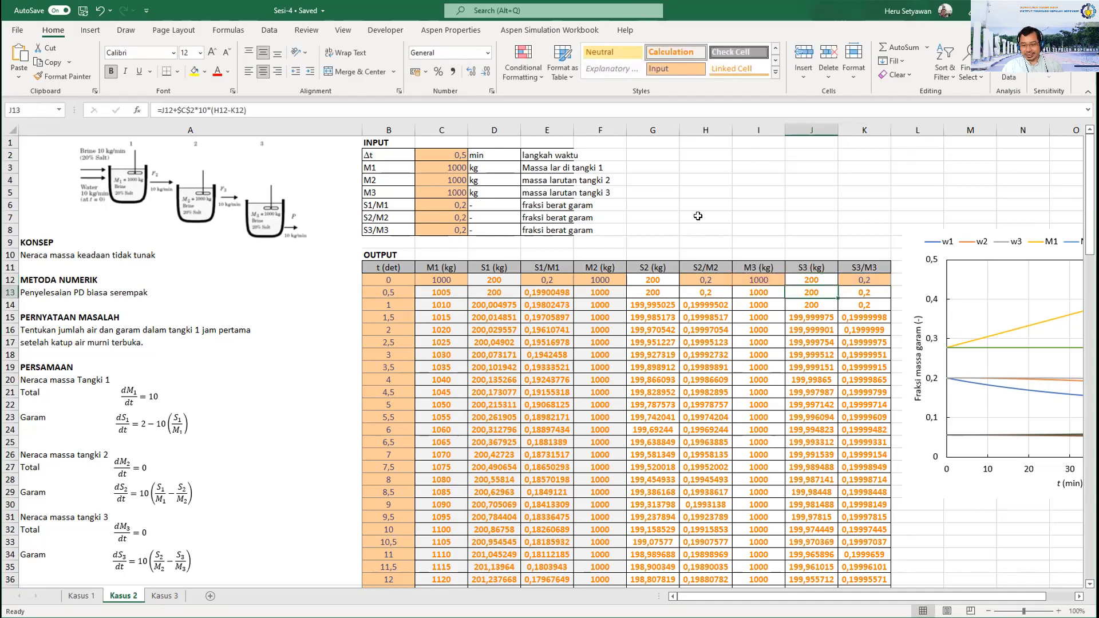
Enter the Euler formula for tank 1 total mass, =C12+$C$2*10, in C13 with an absolute reference to Δt.
click(436, 293)
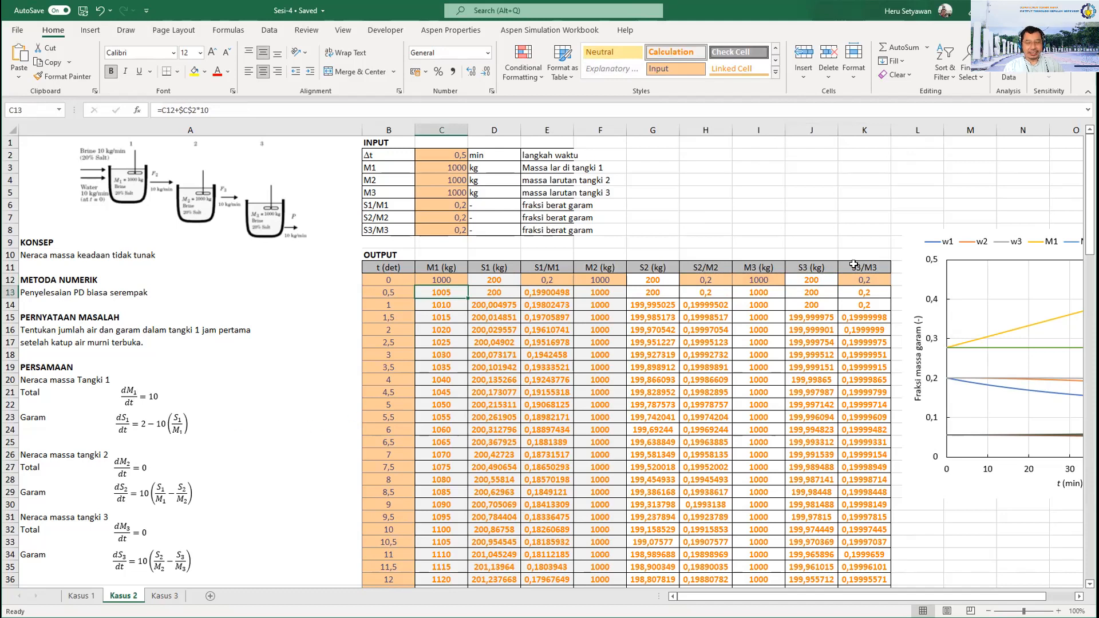
text(=)
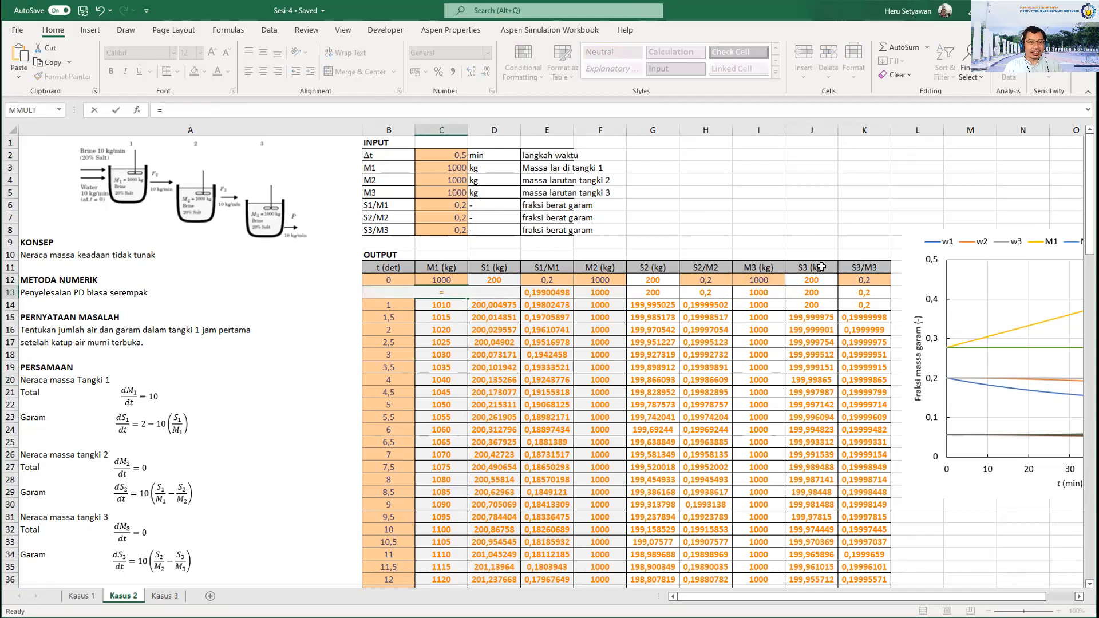
scroll(239, 499, down, 2)
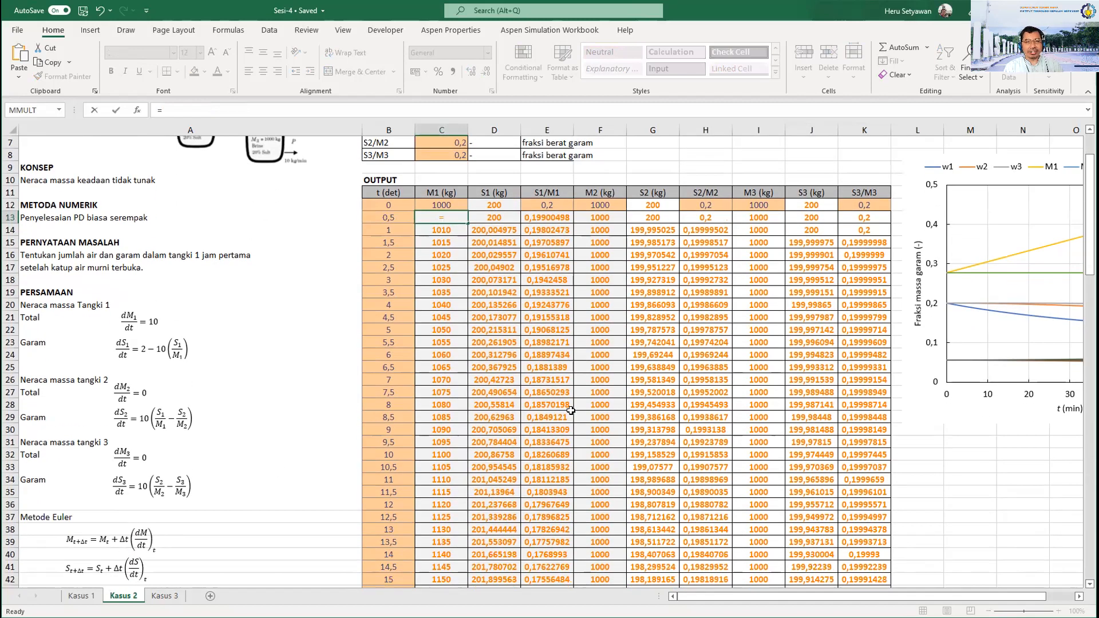
key(Up)
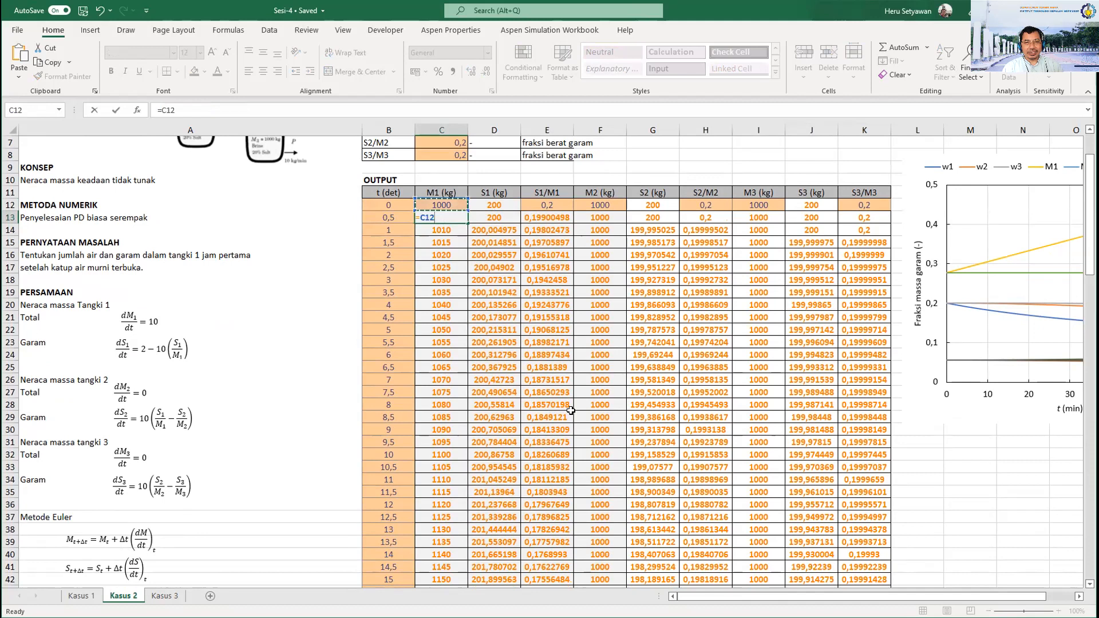
text(+)
scroll(515, 443, up, 2)
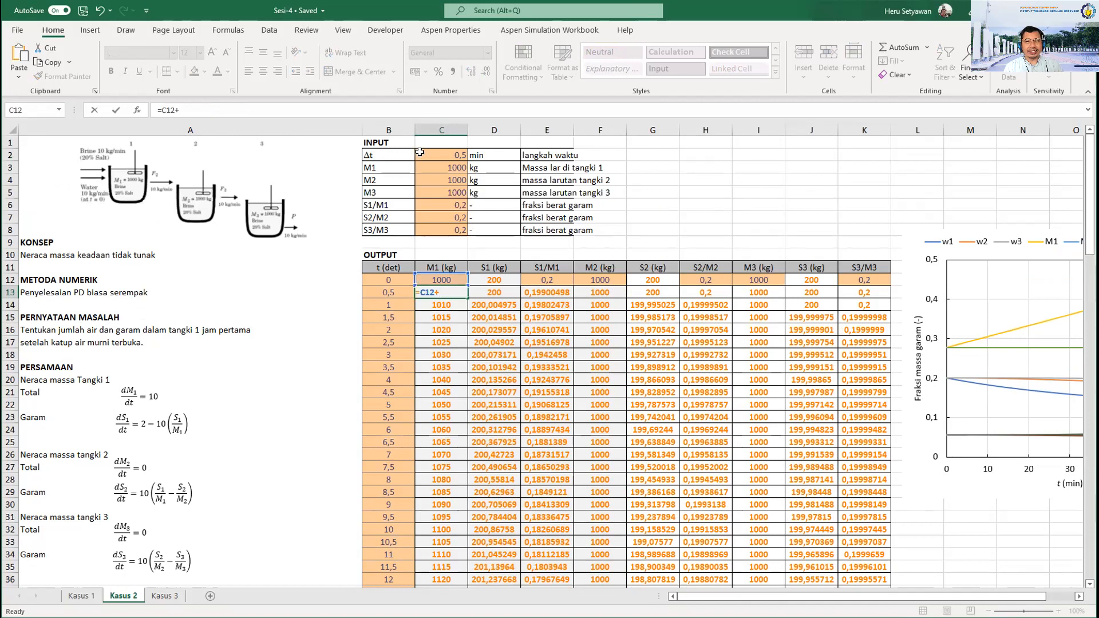
click(437, 153)
text(*)
scroll(223, 486, down, 1)
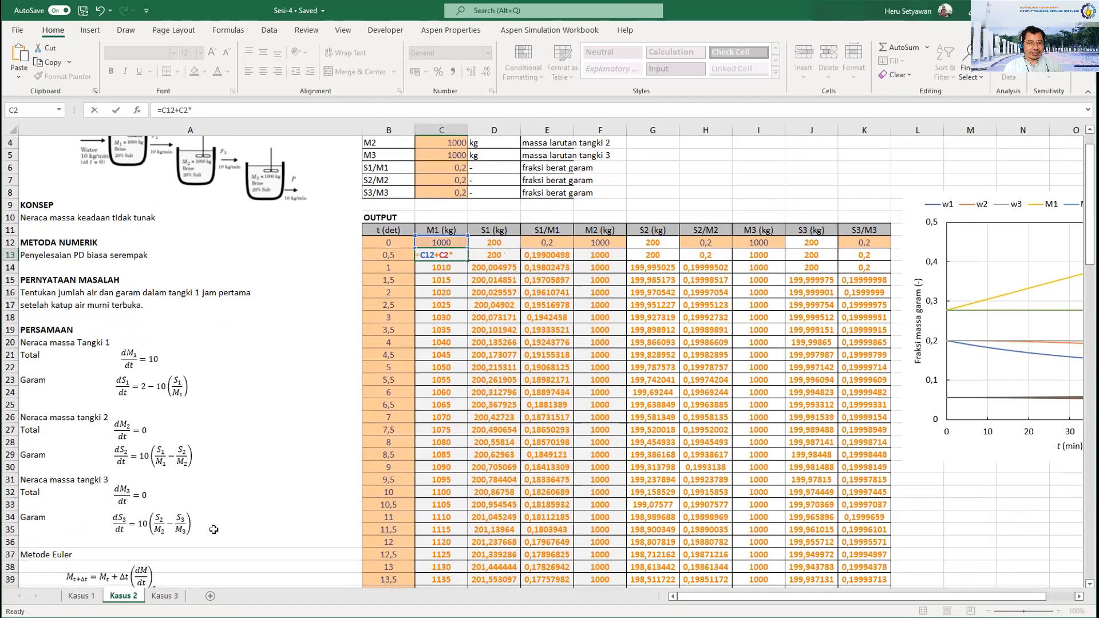
scroll(347, 449, up, 1)
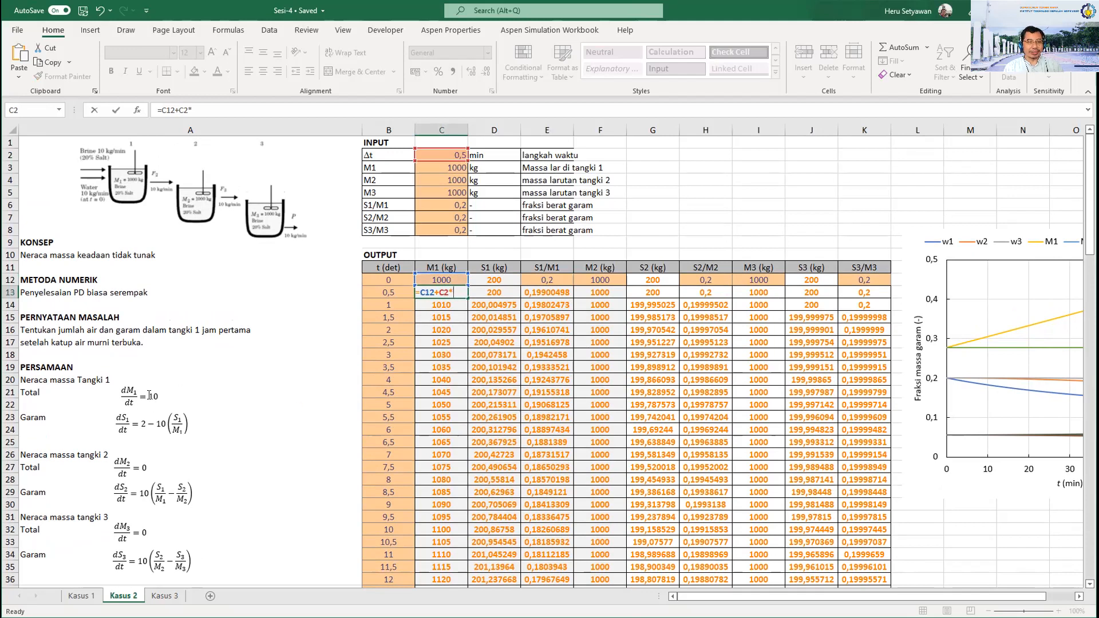
text(10)
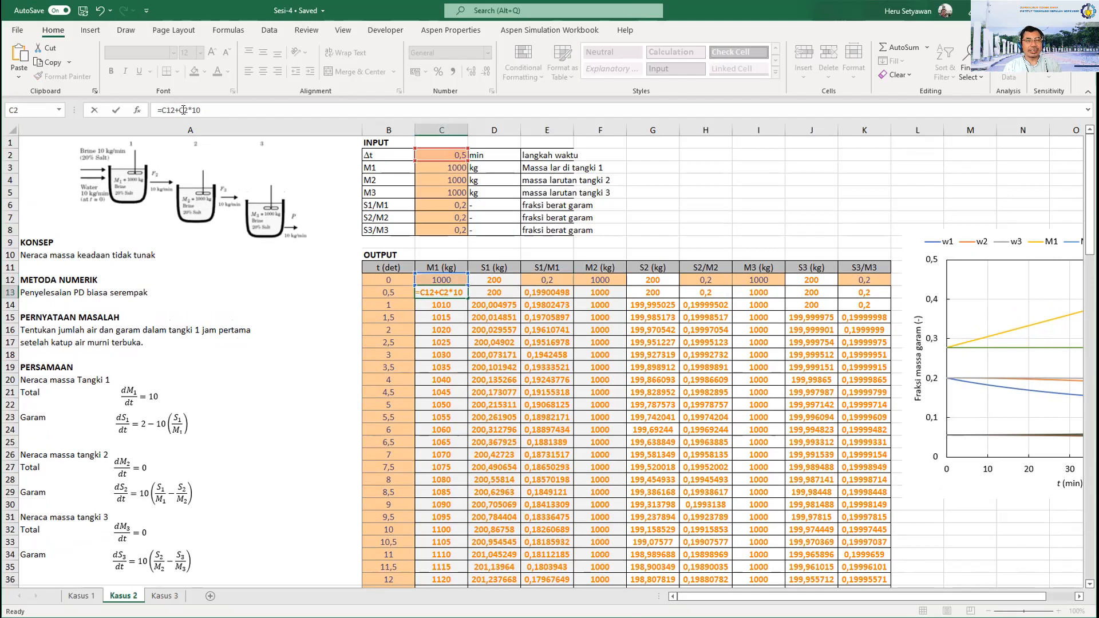
key(F4)
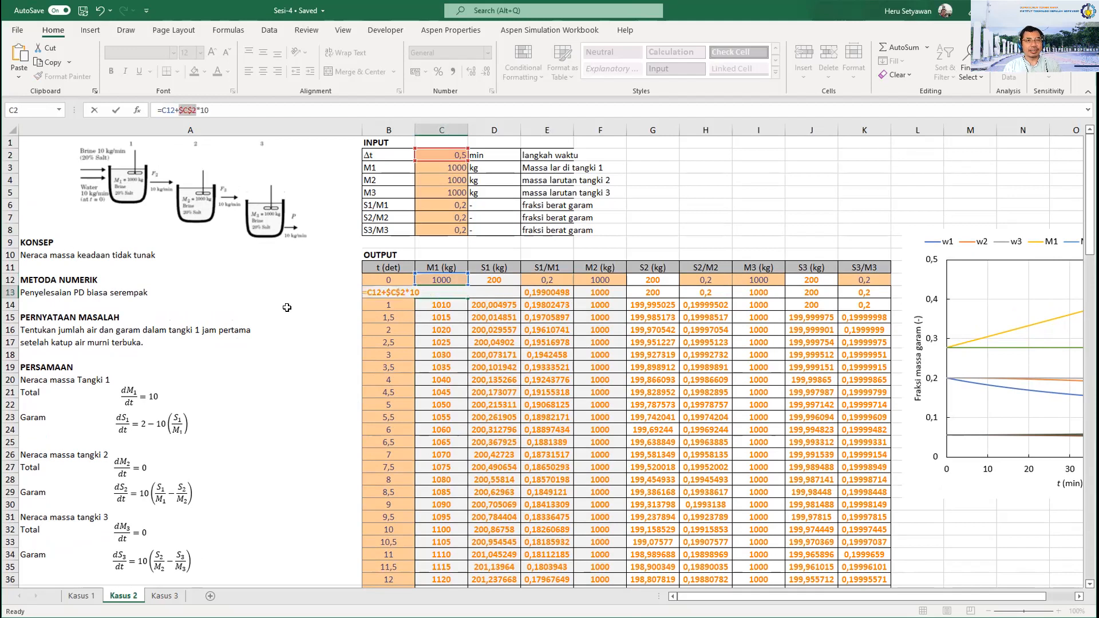
key(Return)
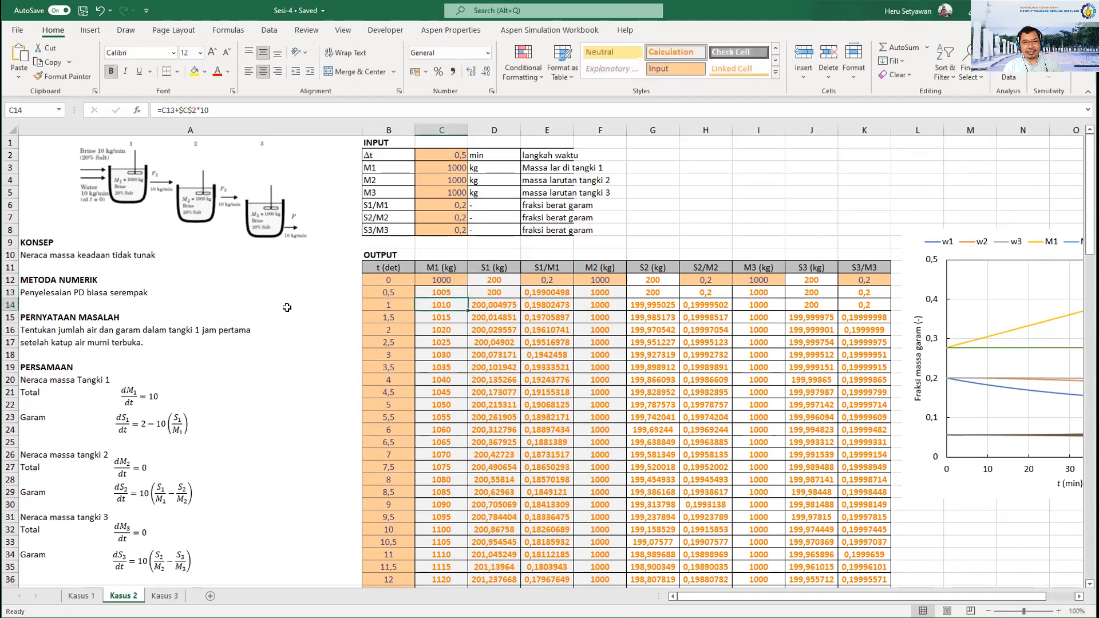
key(Up)
key(Right)
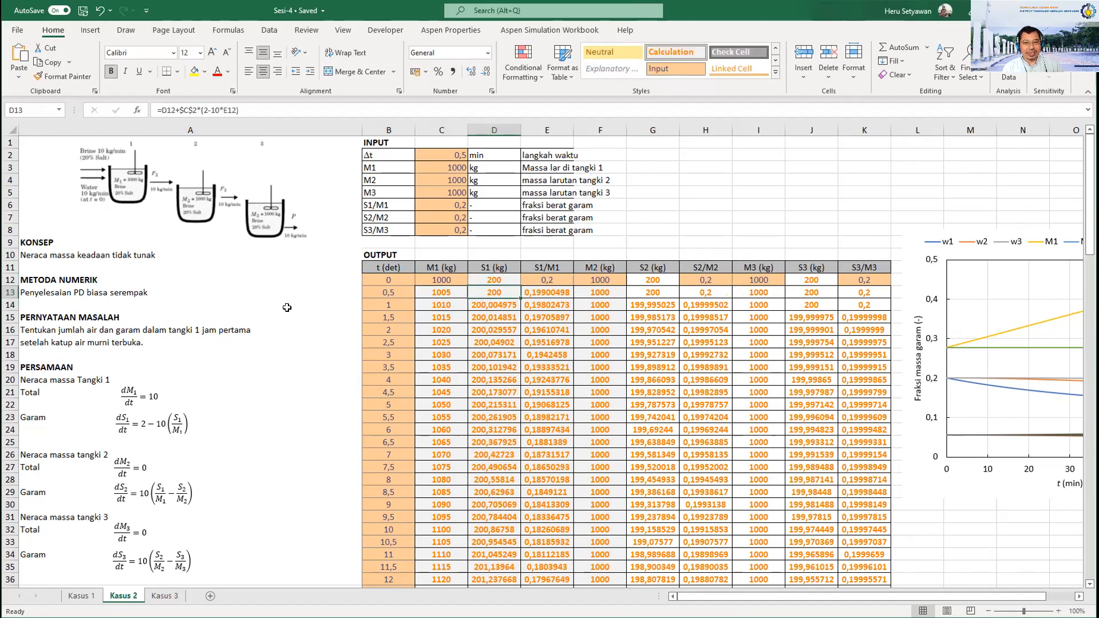
Enter the Euler formula for tank 1 salt mass, =D12+$C$2*(2-10*E12), in D13 with an absolute reference to Δt.
scroll(238, 368, down, 2)
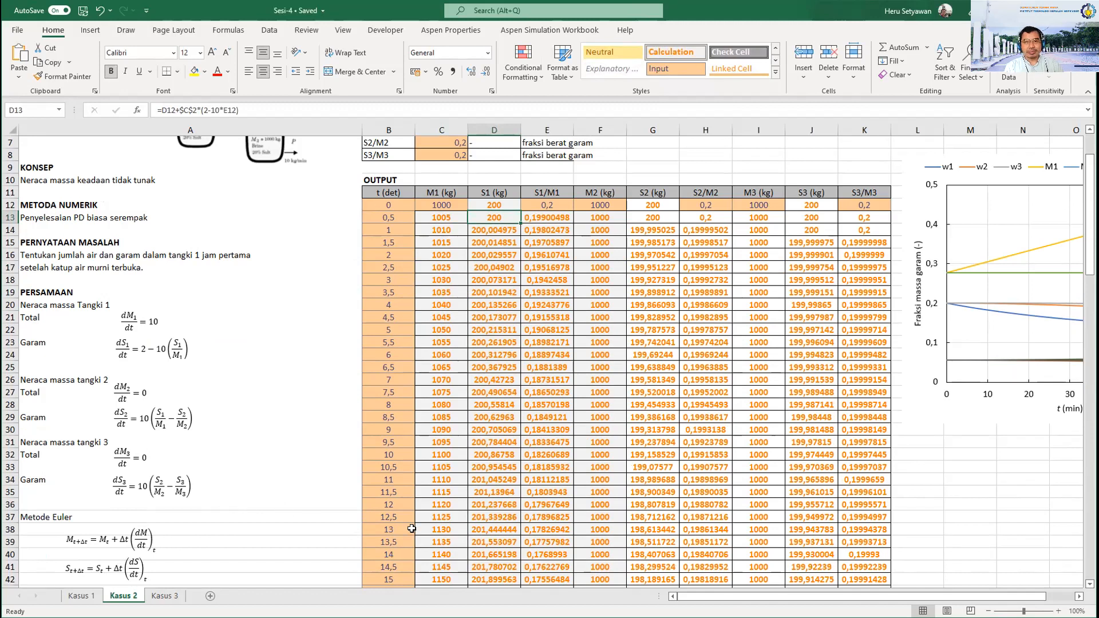
text(=)
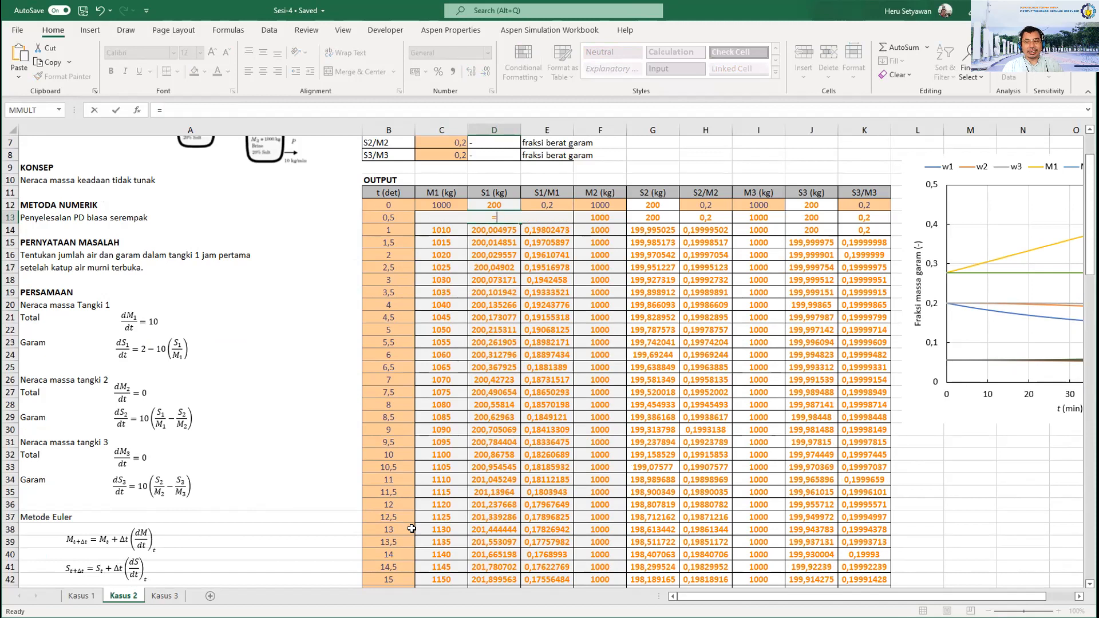
key(Up)
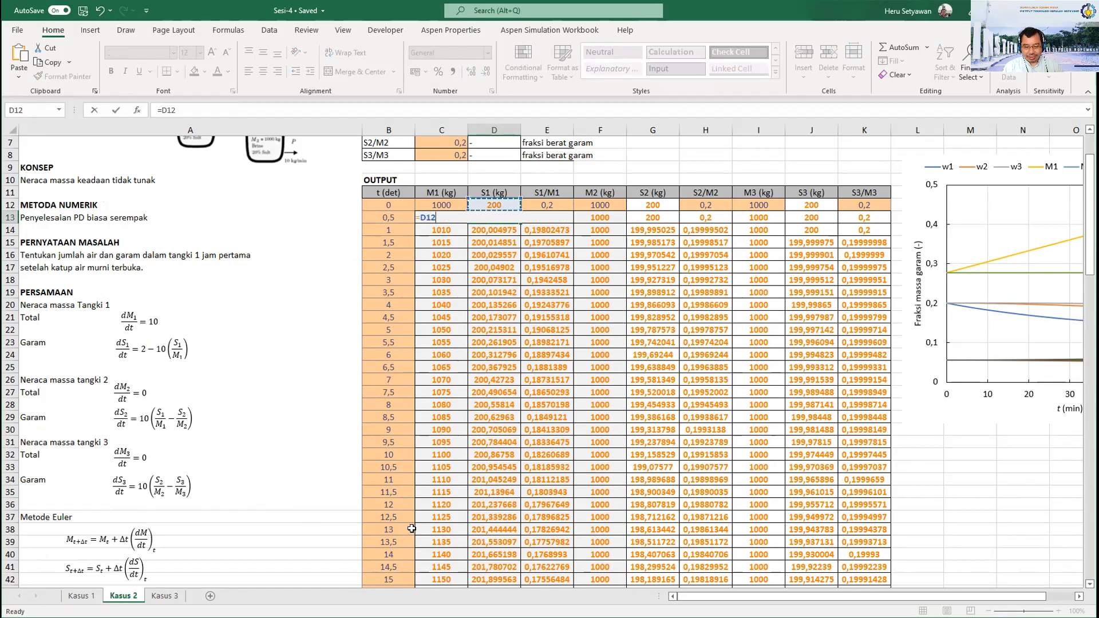
text(+)
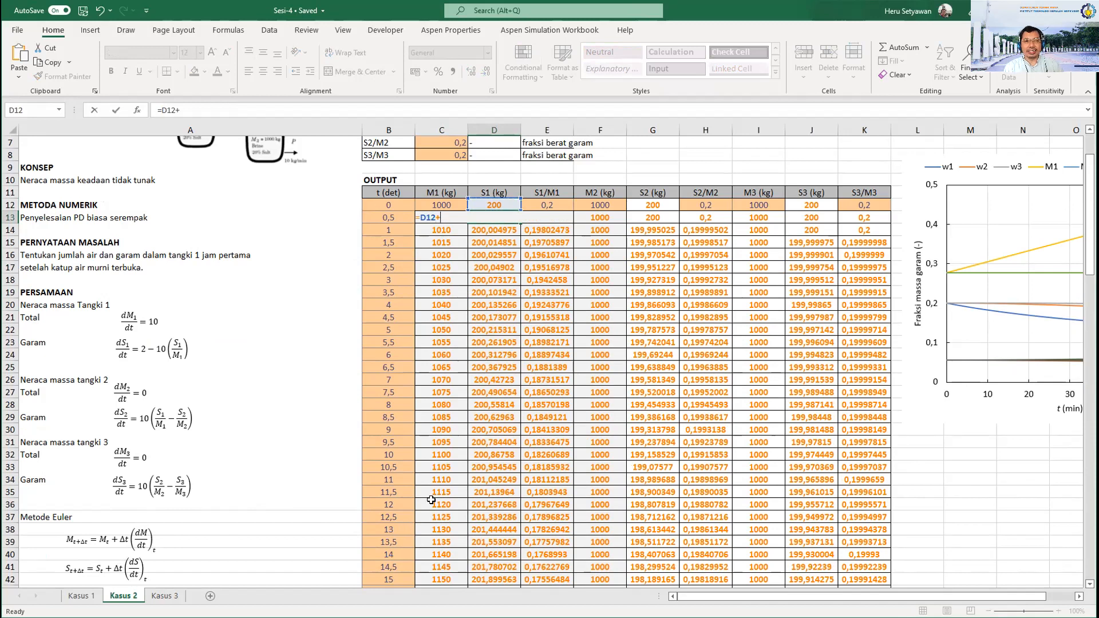
scroll(431, 500, up, 2)
click(455, 156)
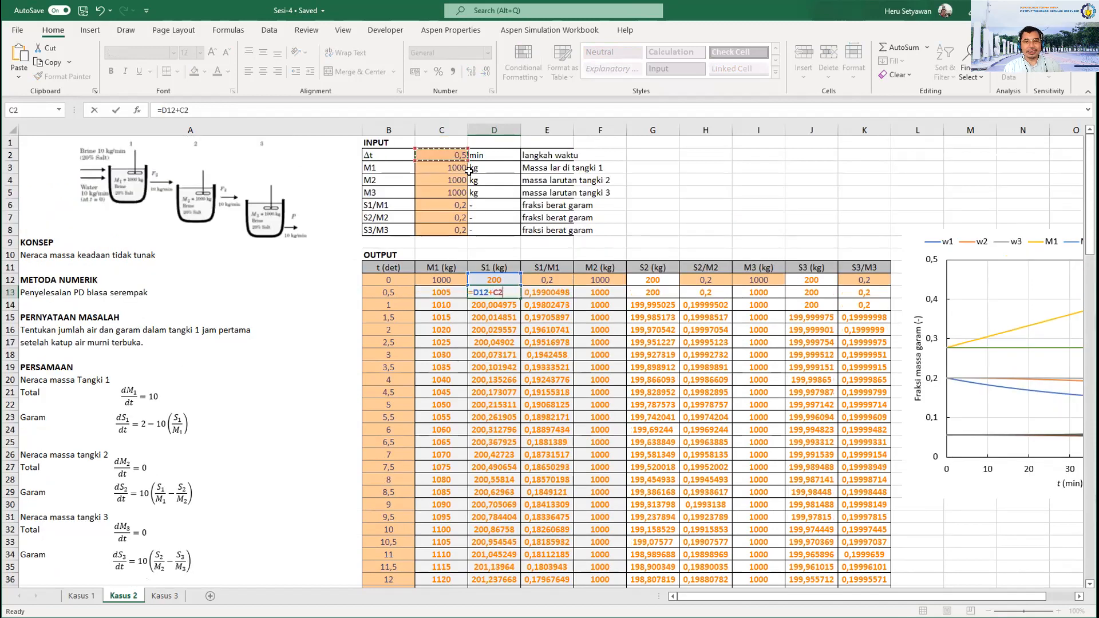
text(*)
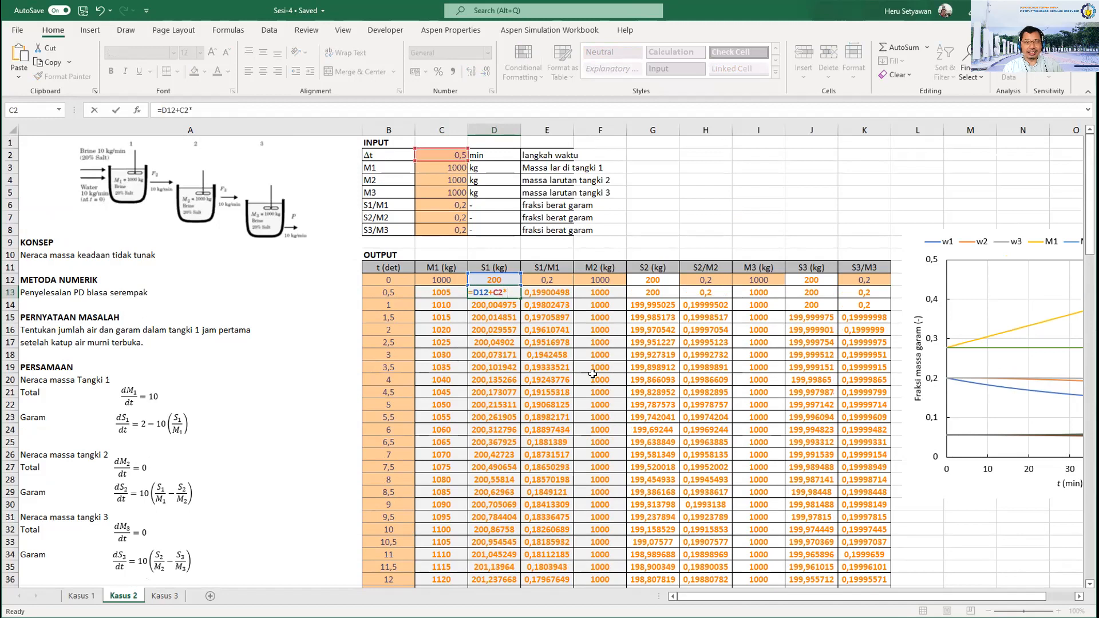
scroll(269, 546, down, 2)
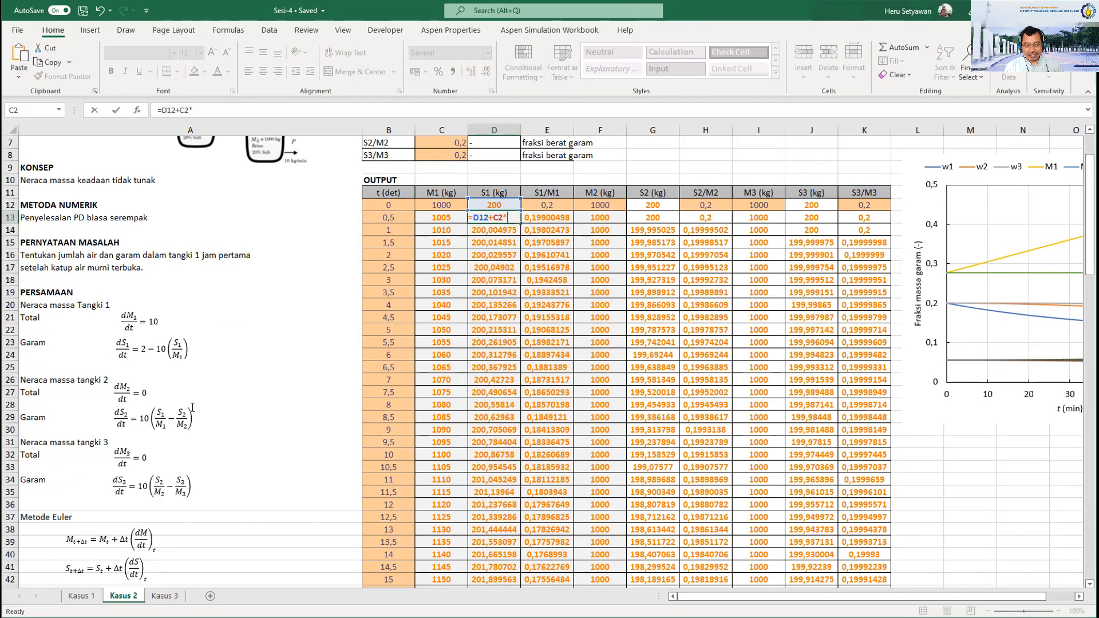
text((2)
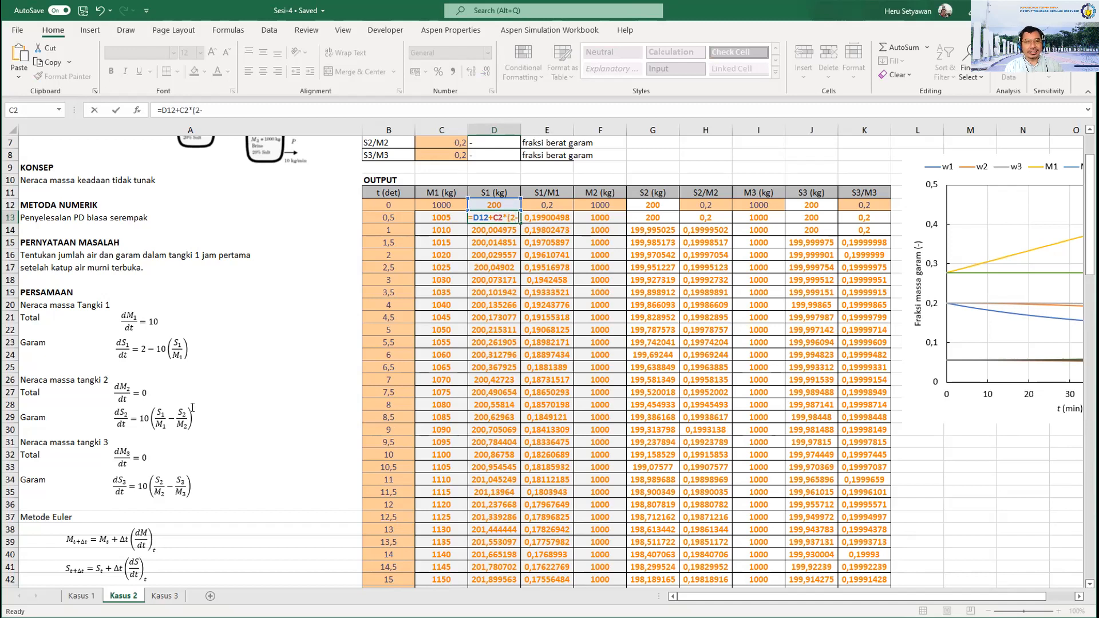
text(-1)
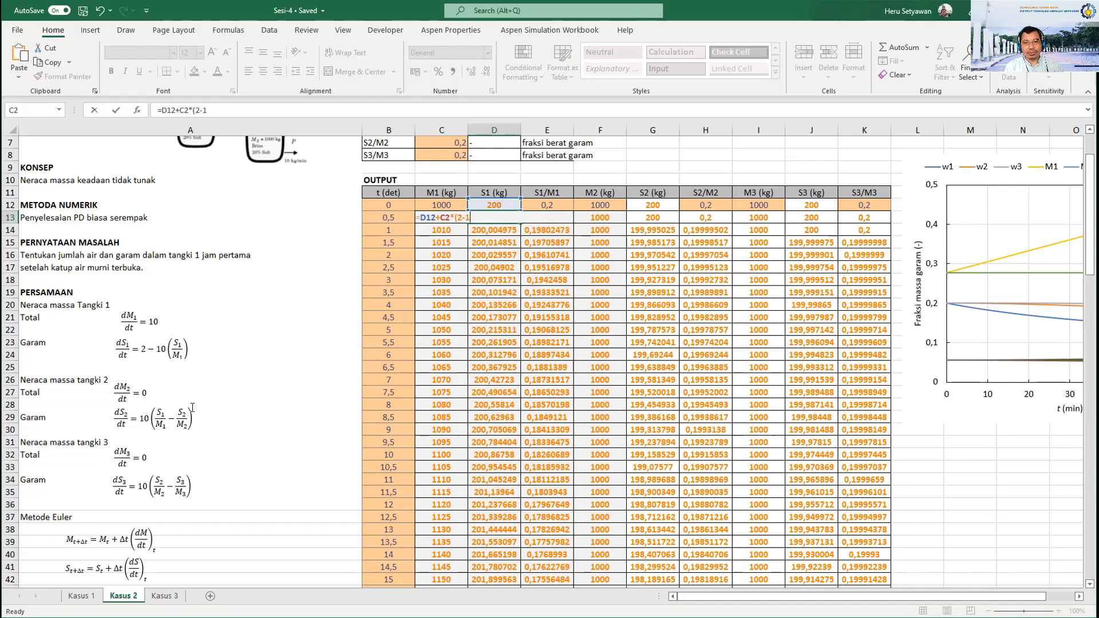
text(0*)
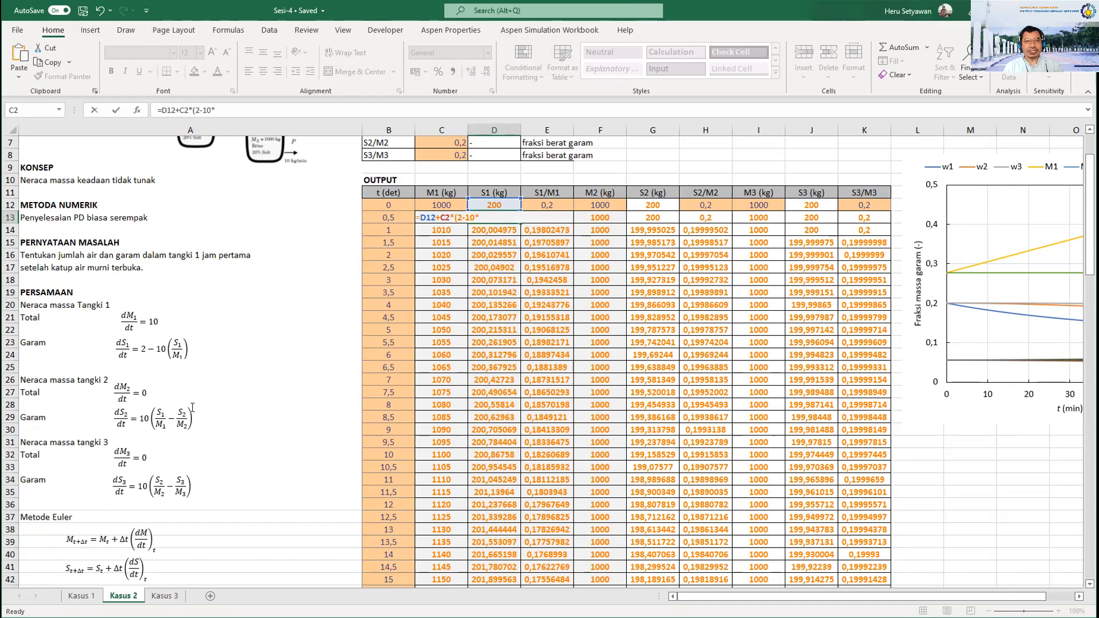
click(549, 204)
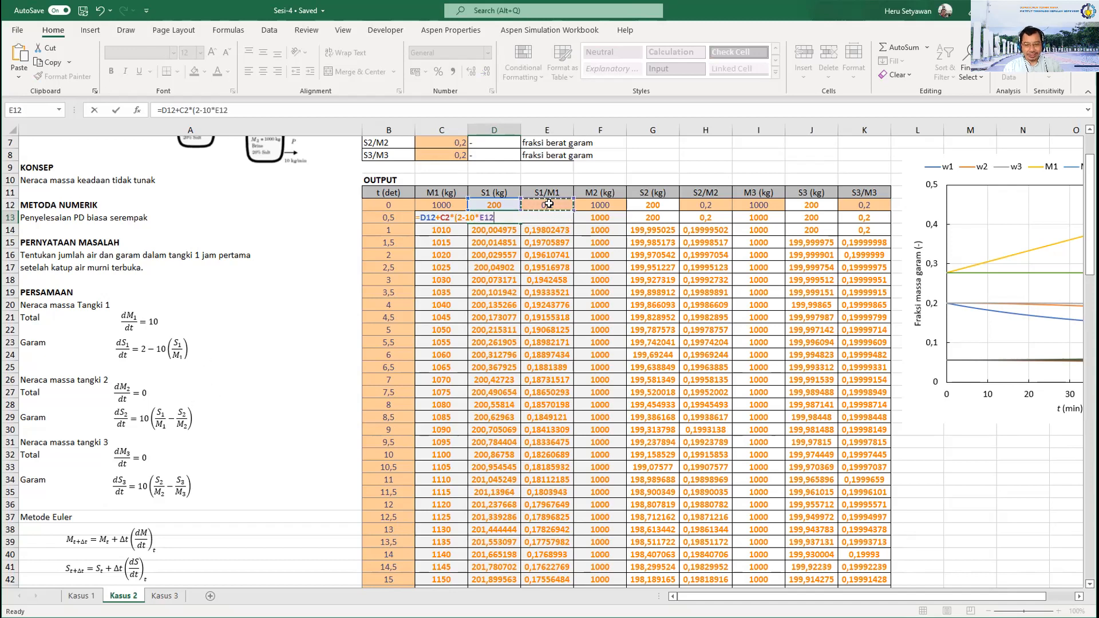
text())
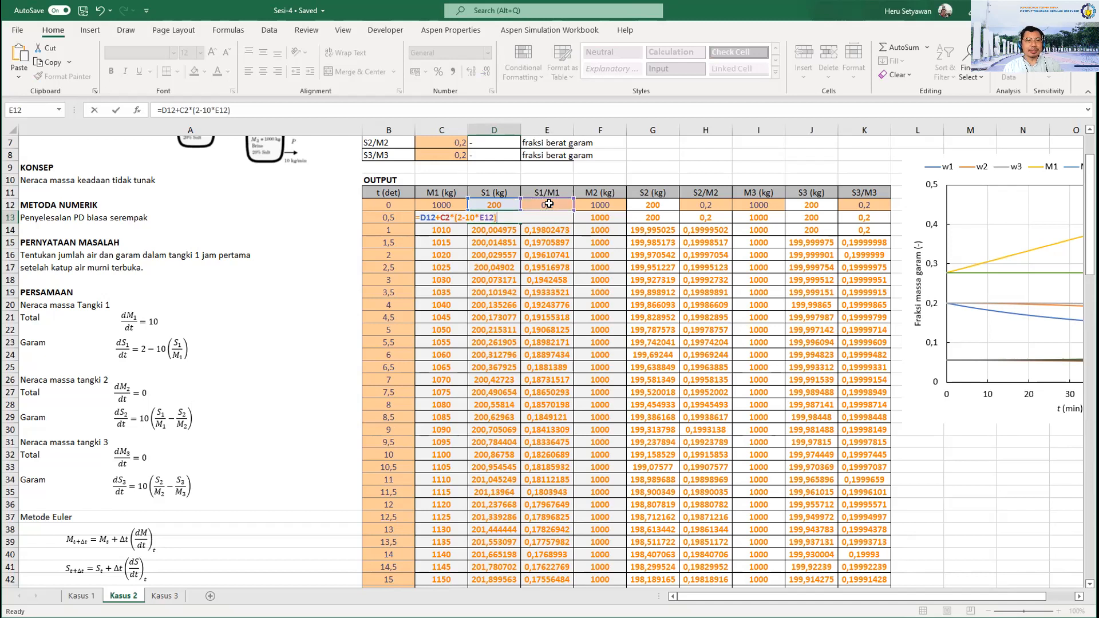
click(183, 110)
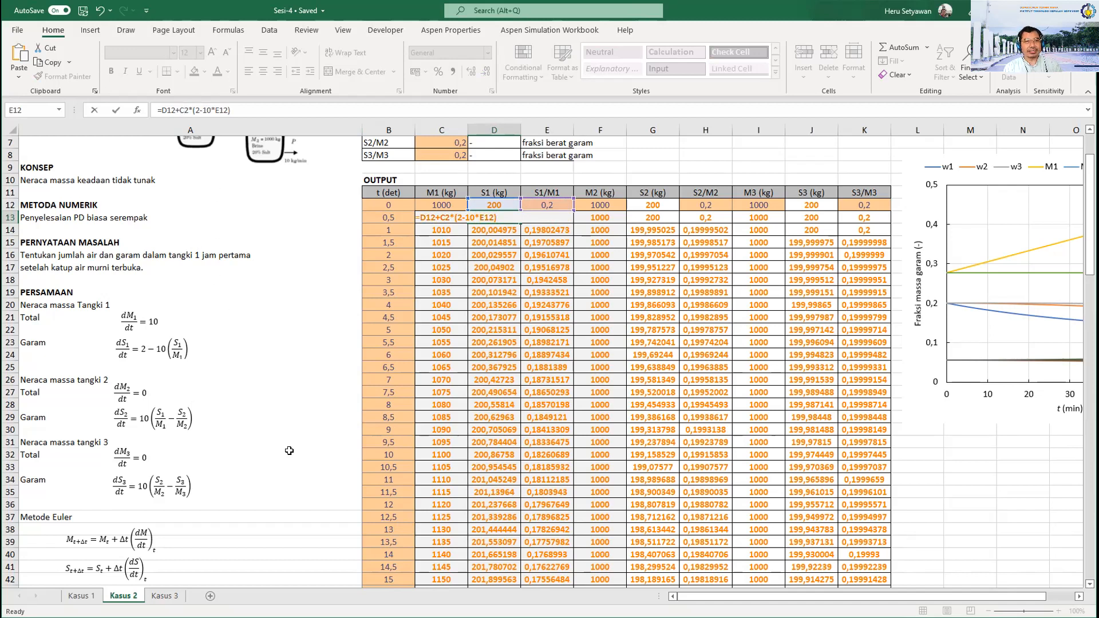
key(F4)
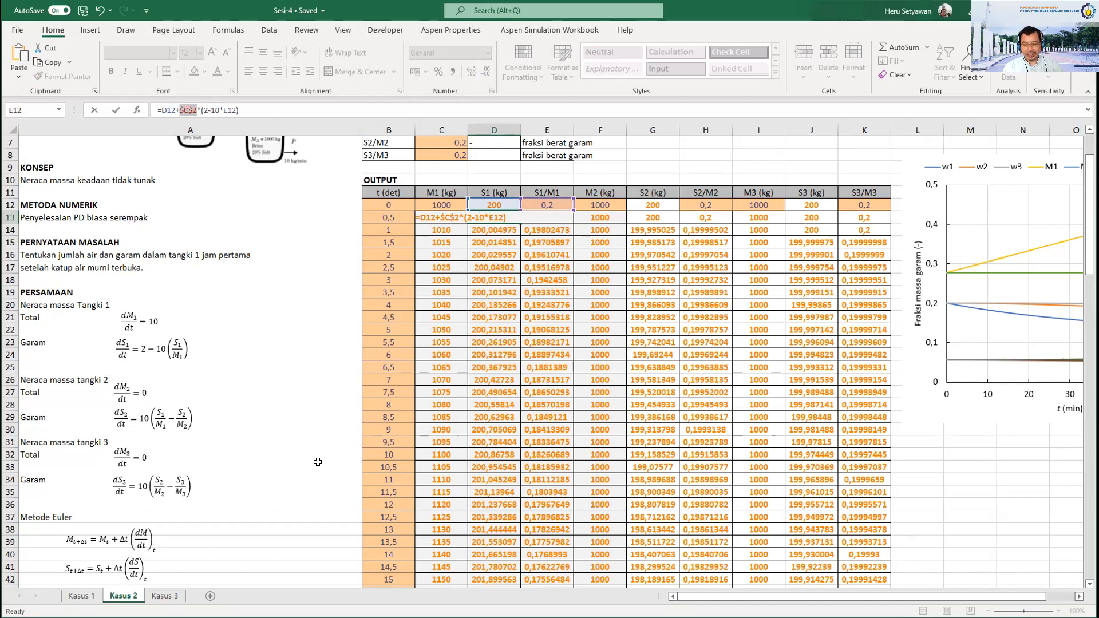
key(Return)
Enter the tank 1 salt fraction formula =D13/C13 in E13.
key(Up)
key(Right)
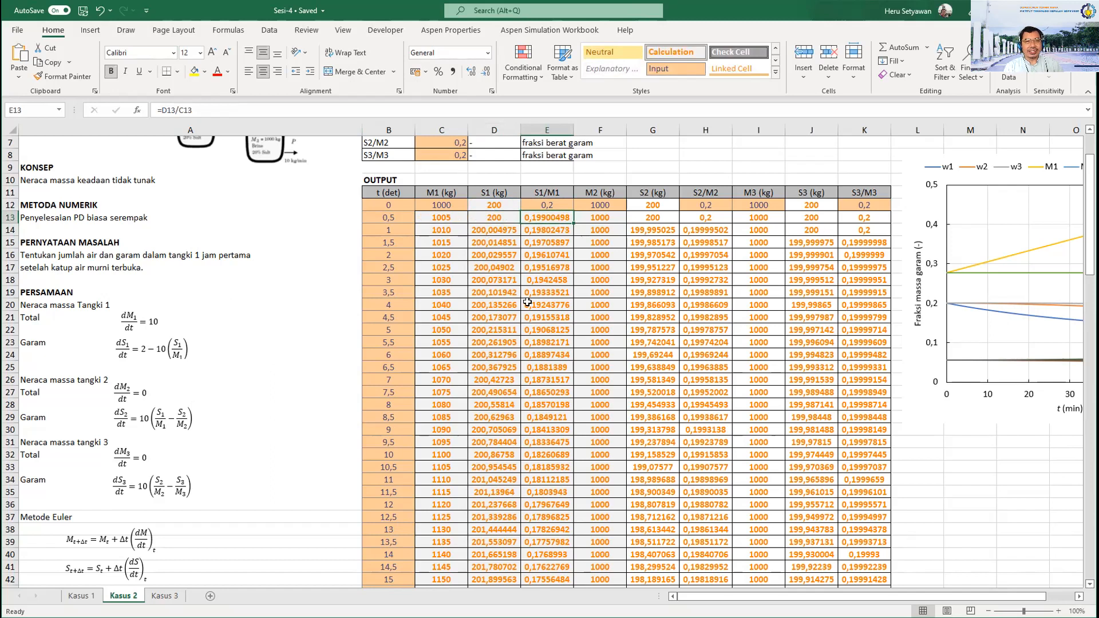
text(=)
key(Left)
text(/)
key(Left)
key(Left)
key(Return)
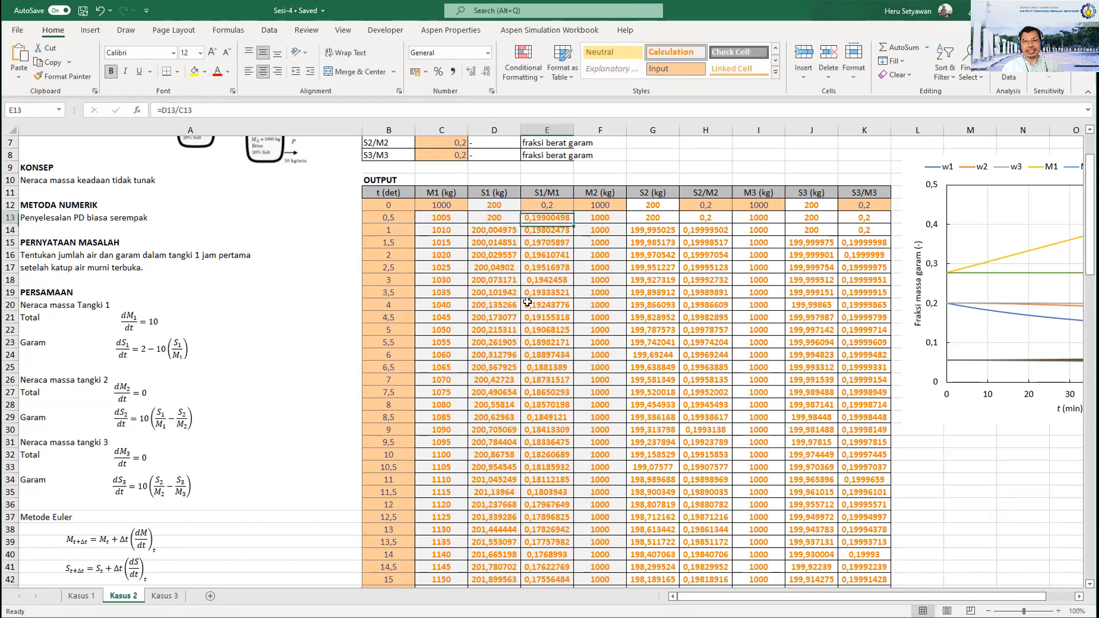
Enter the Euler formula for tank 2 total mass, =F12+$C$2*0, in F13 with an absolute reference to Δt.
key(Right)
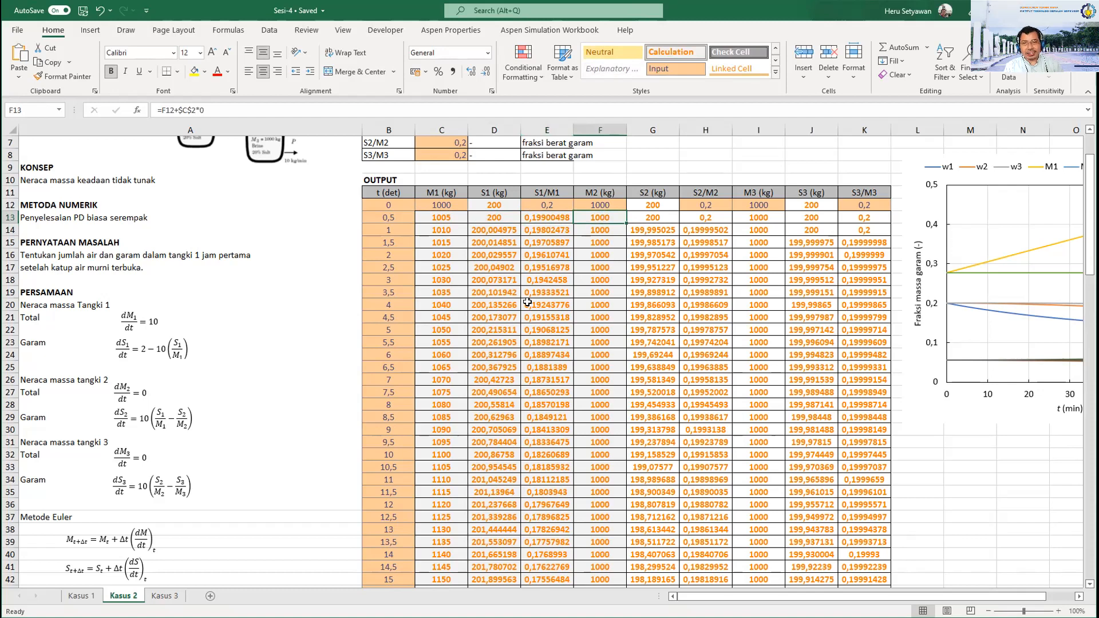
text(=)
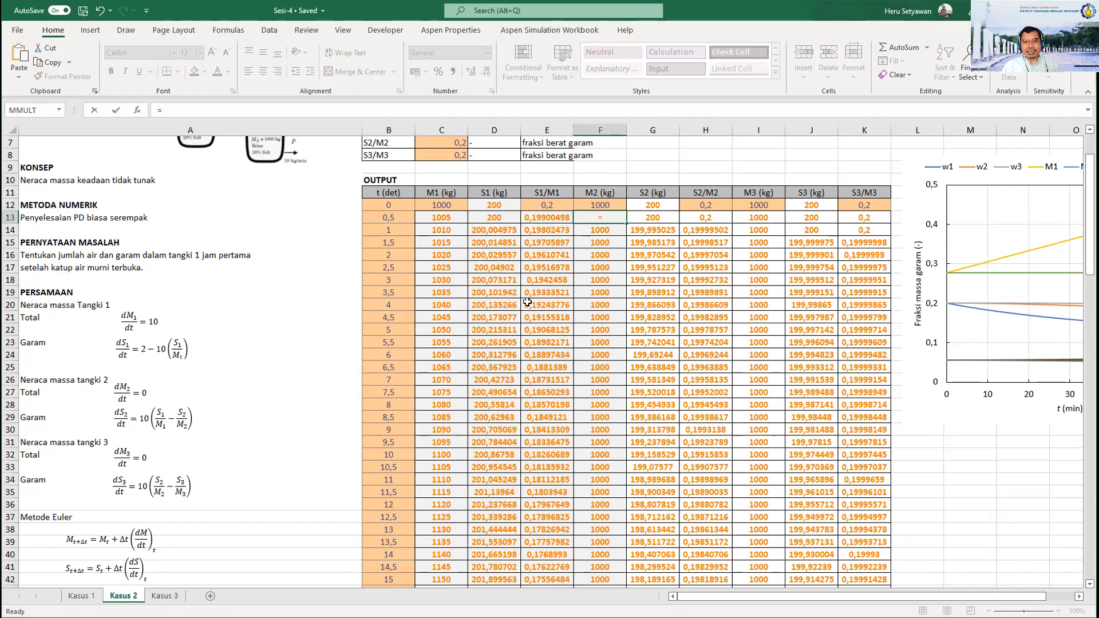
text(+)
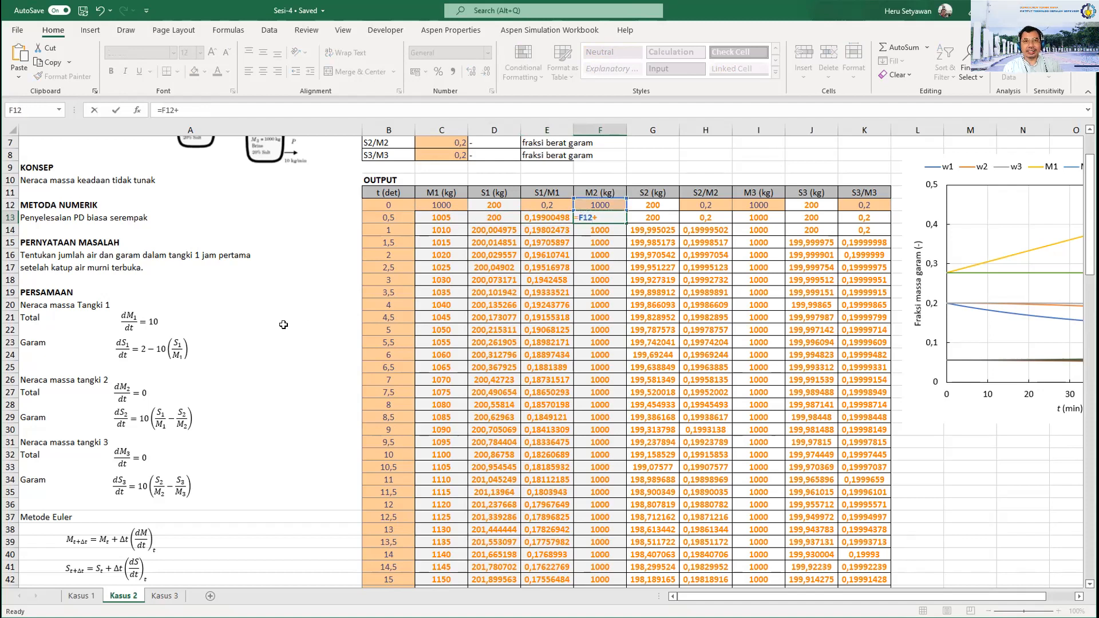
scroll(471, 285, up, 2)
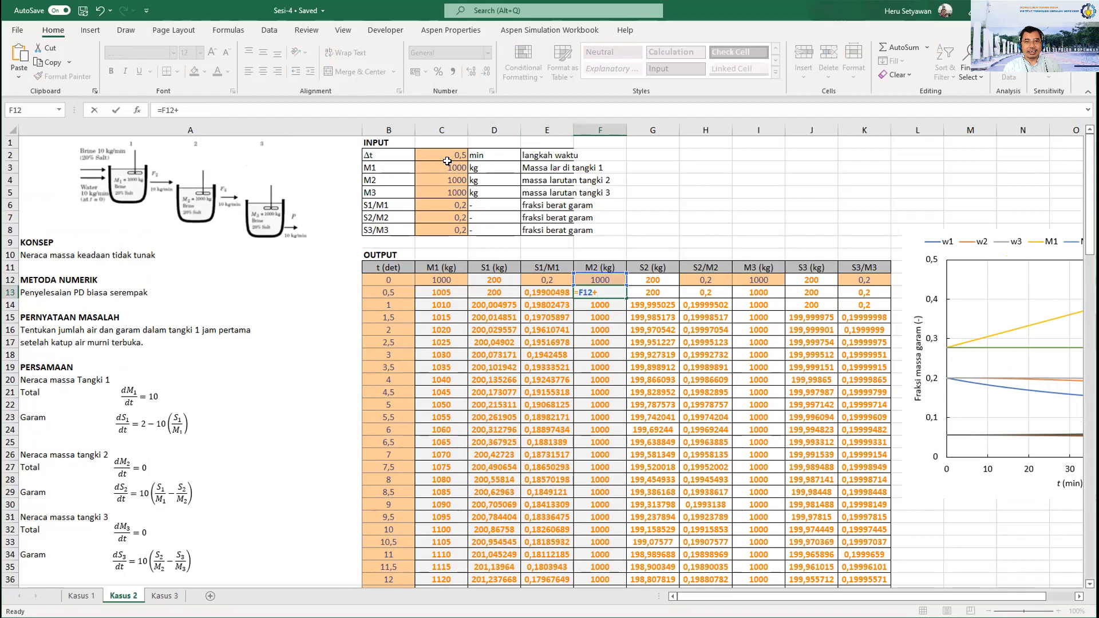
click(452, 155)
text(*)
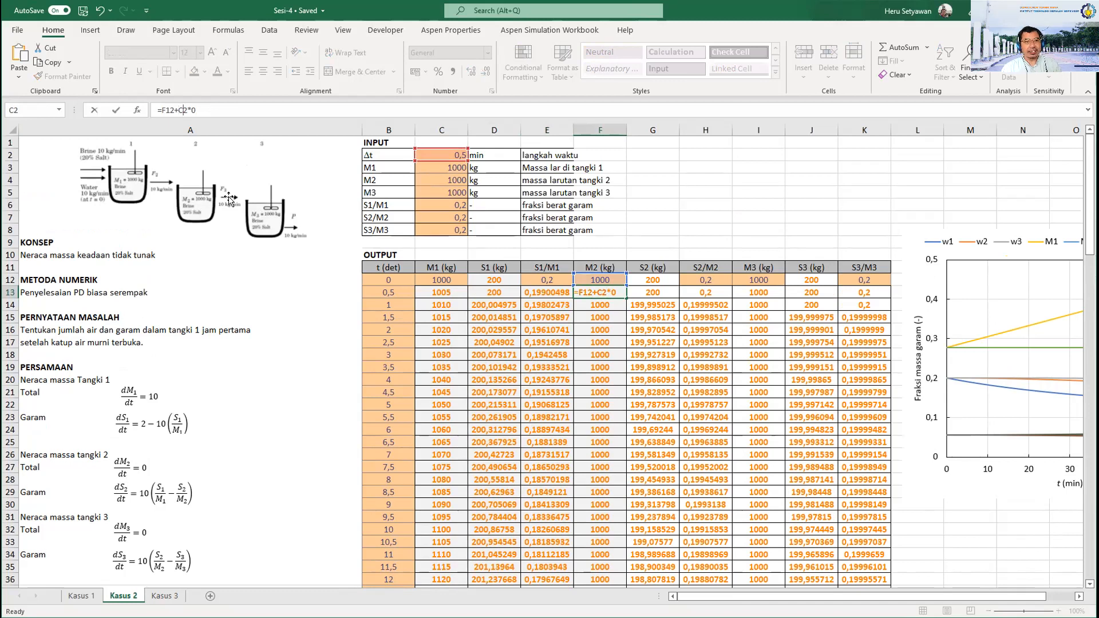
key(F4)
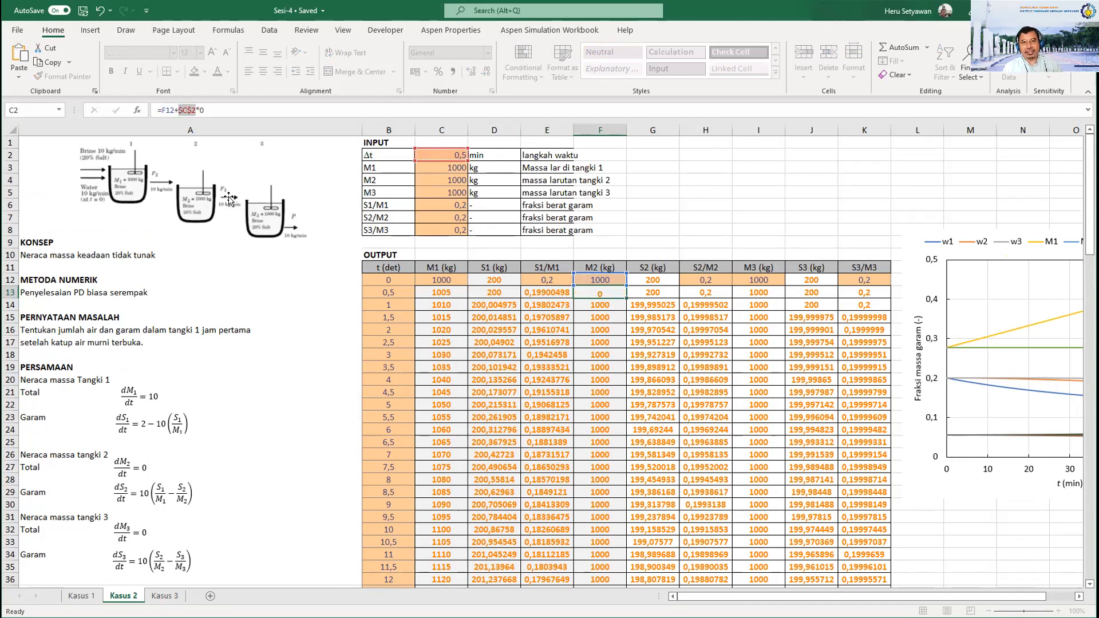
key(Return)
Enter the Euler formula for tank 2 salt mass, =G12+$C$2*10*(E12-H12), in G13 with an absolute reference to Δt.
key(Up)
key(Right)
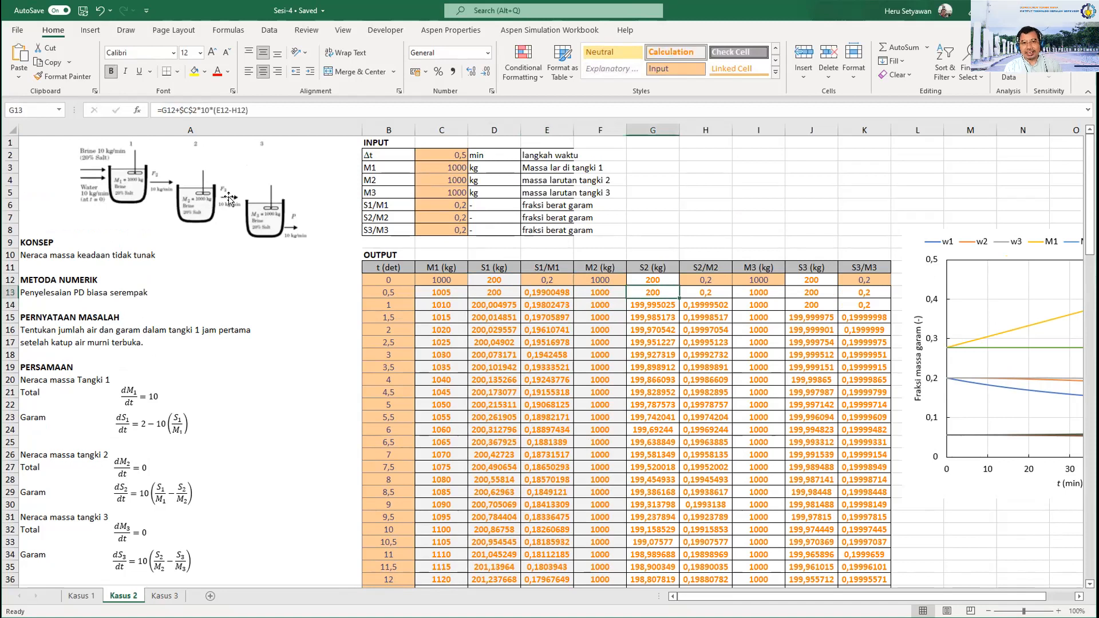
text(=)
key(Up)
text(+)
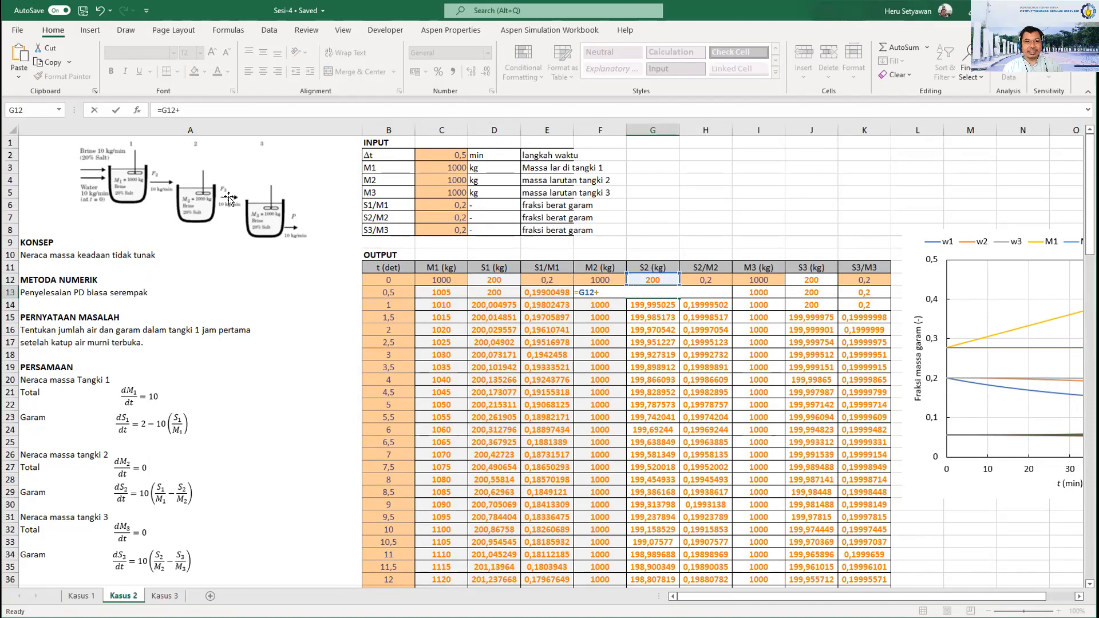
click(447, 155)
text(*)
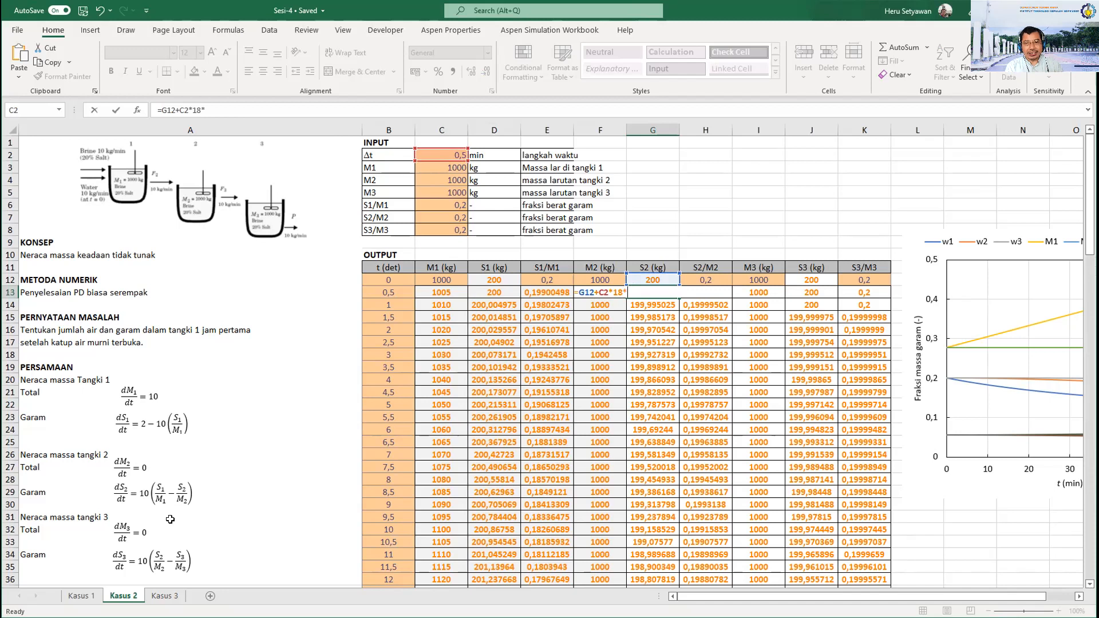
key(BackSpace)
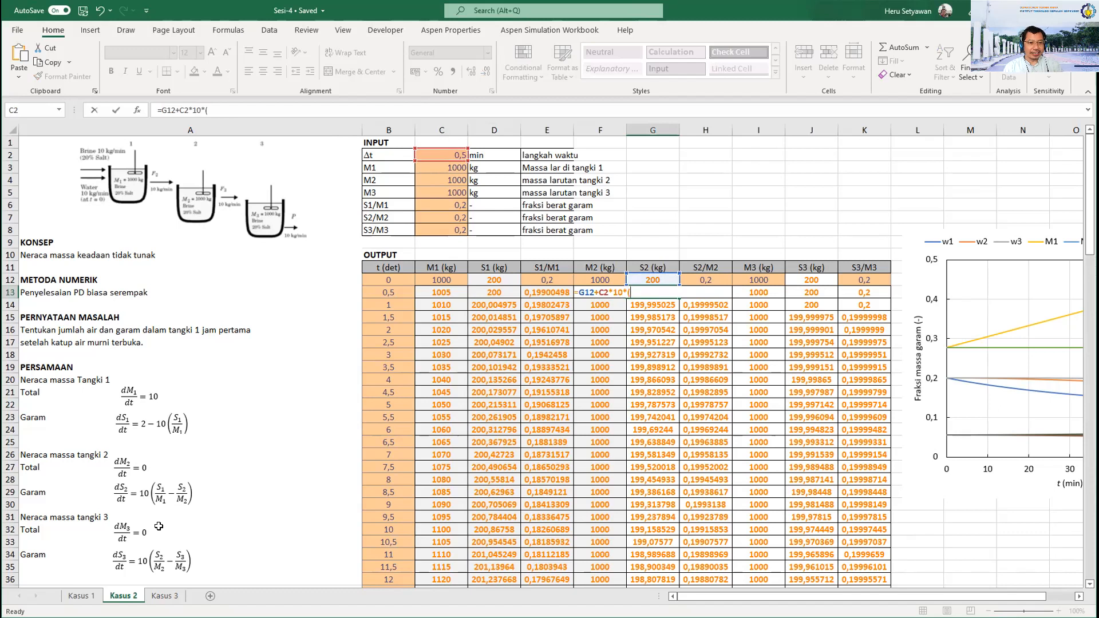
click(546, 278)
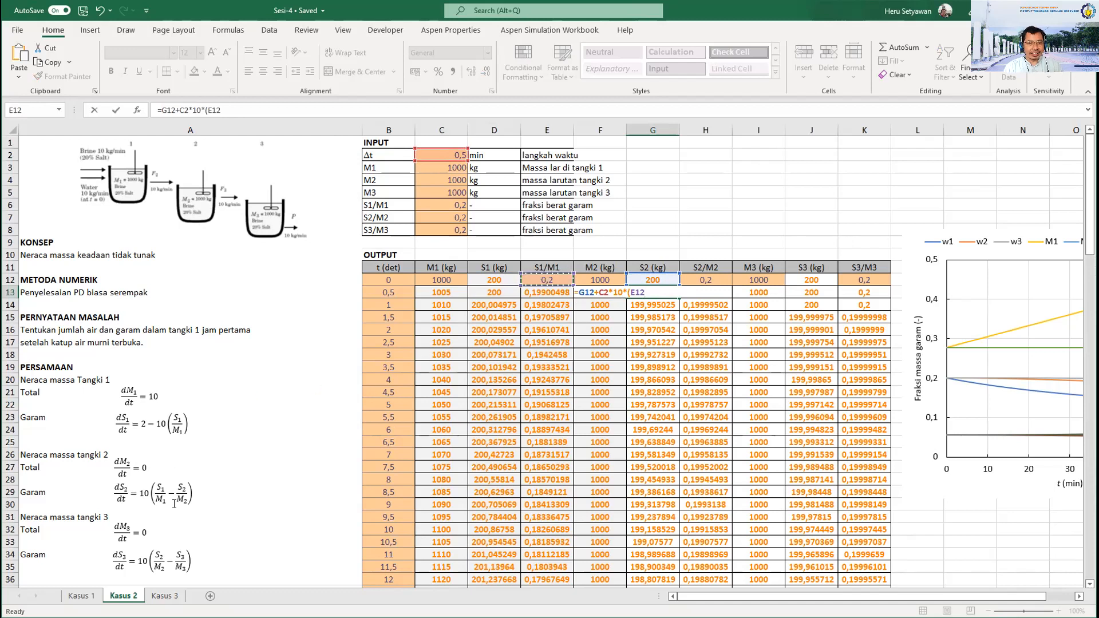
text(-)
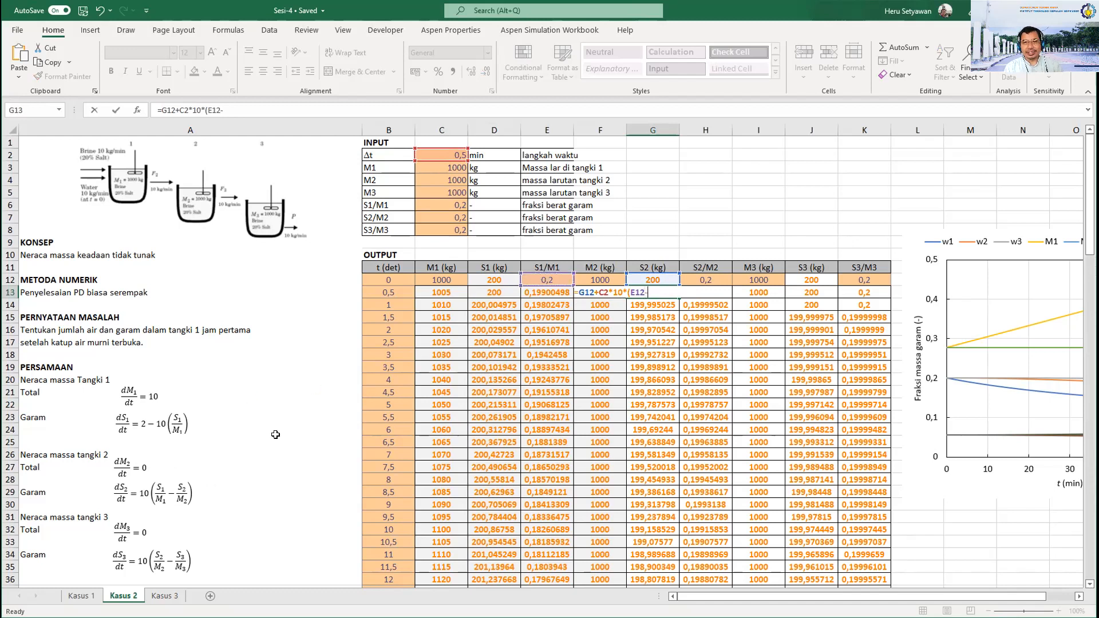
click(713, 277)
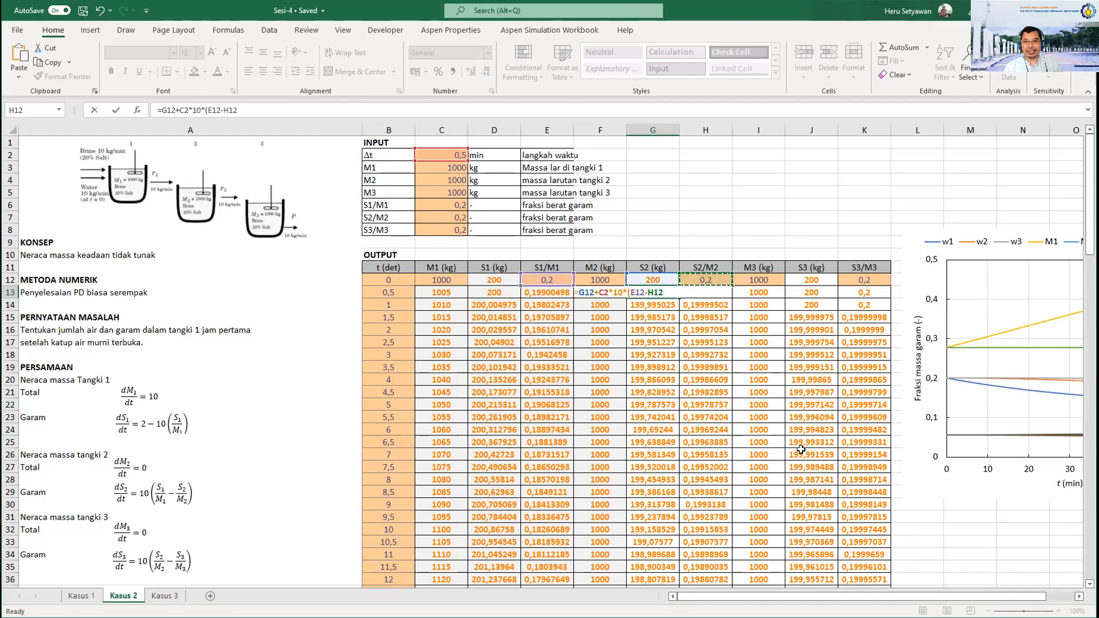
text())
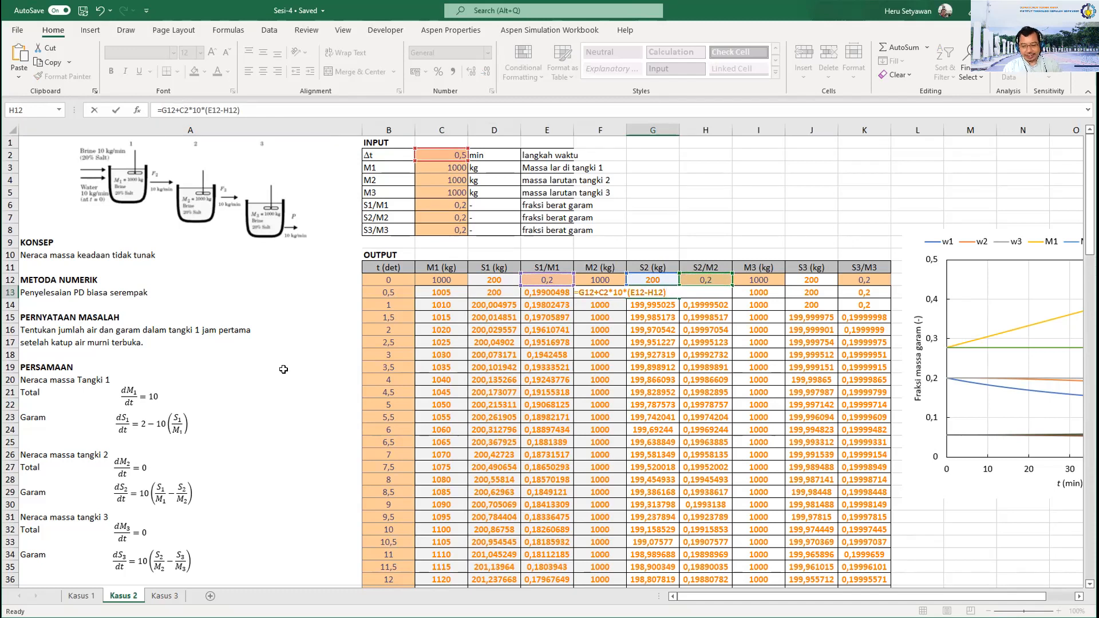
key(F4)
key(Return)
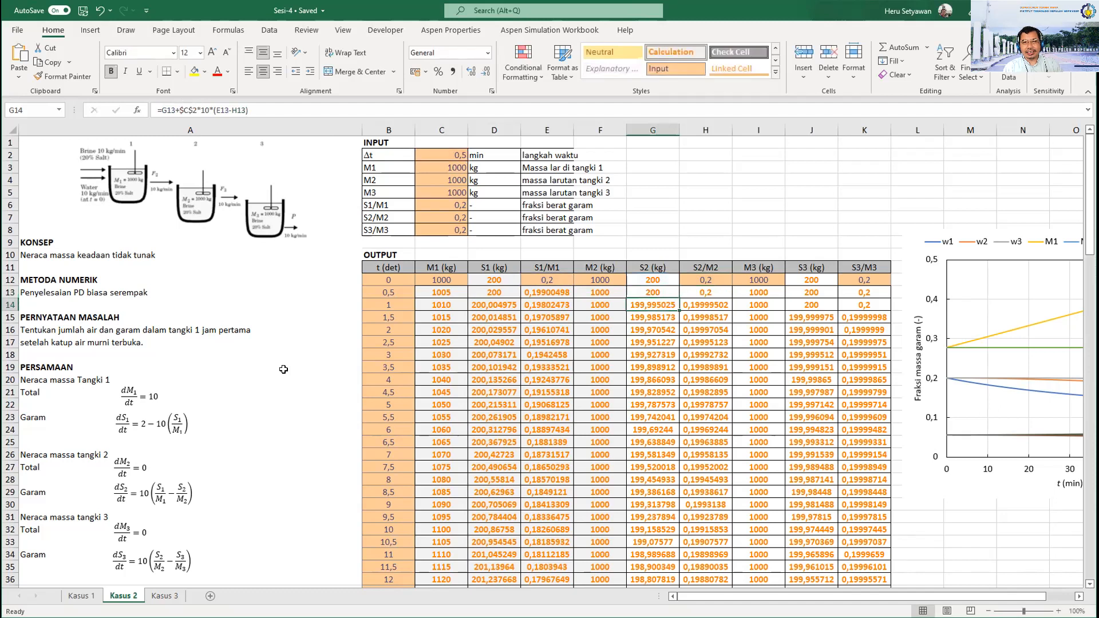
Enter the tank 2 salt fraction formula =G13/F13 in H13.
key(Up)
key(Right)
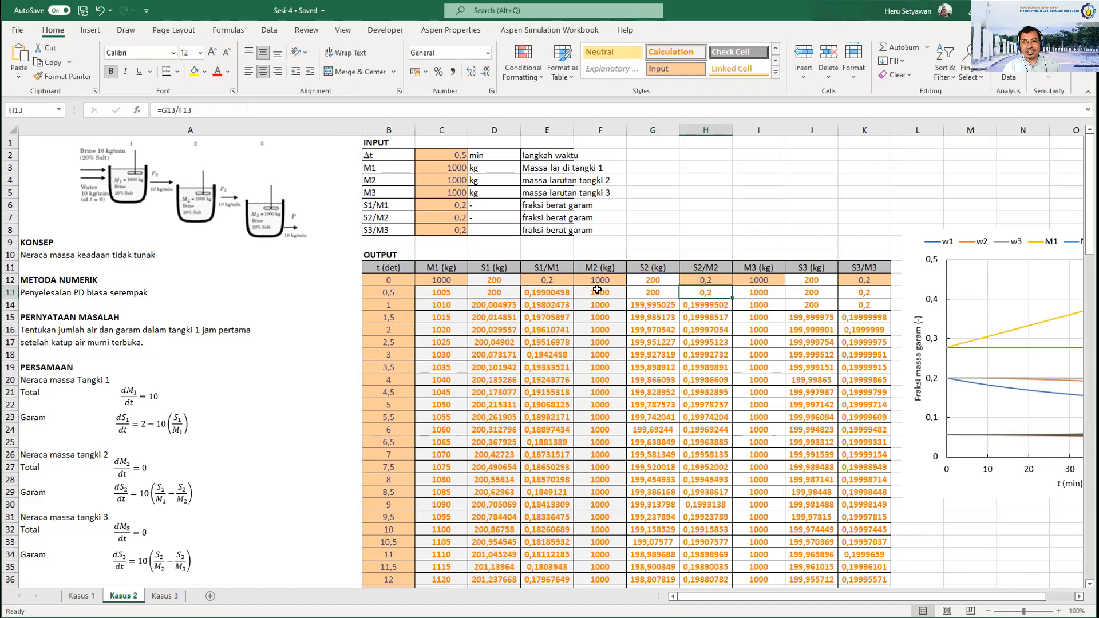
text(=)
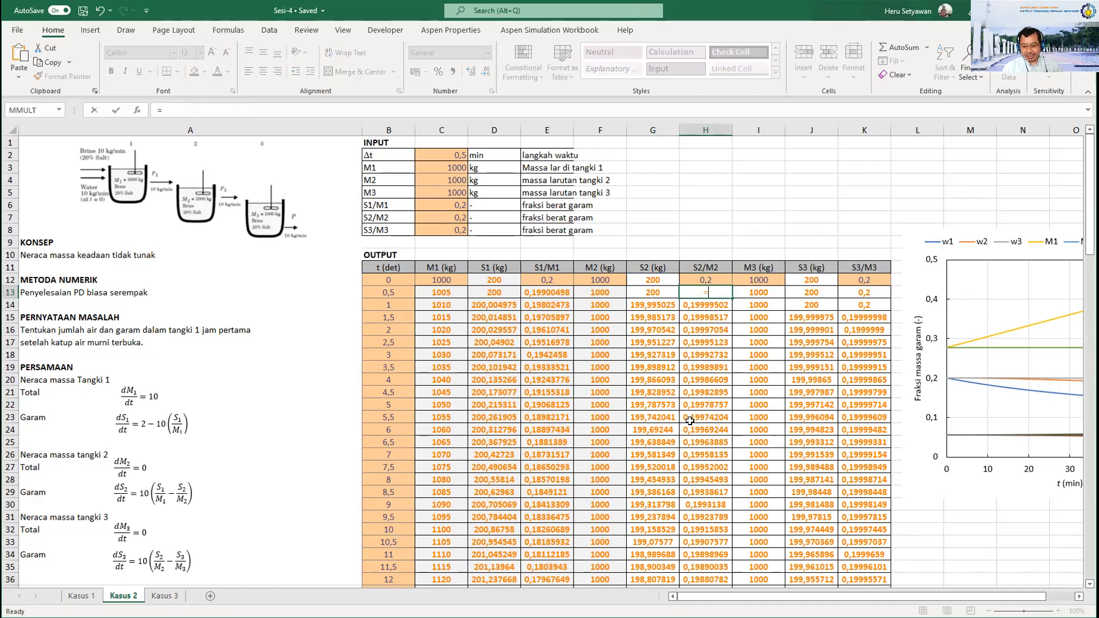
key(Left)
text(/)
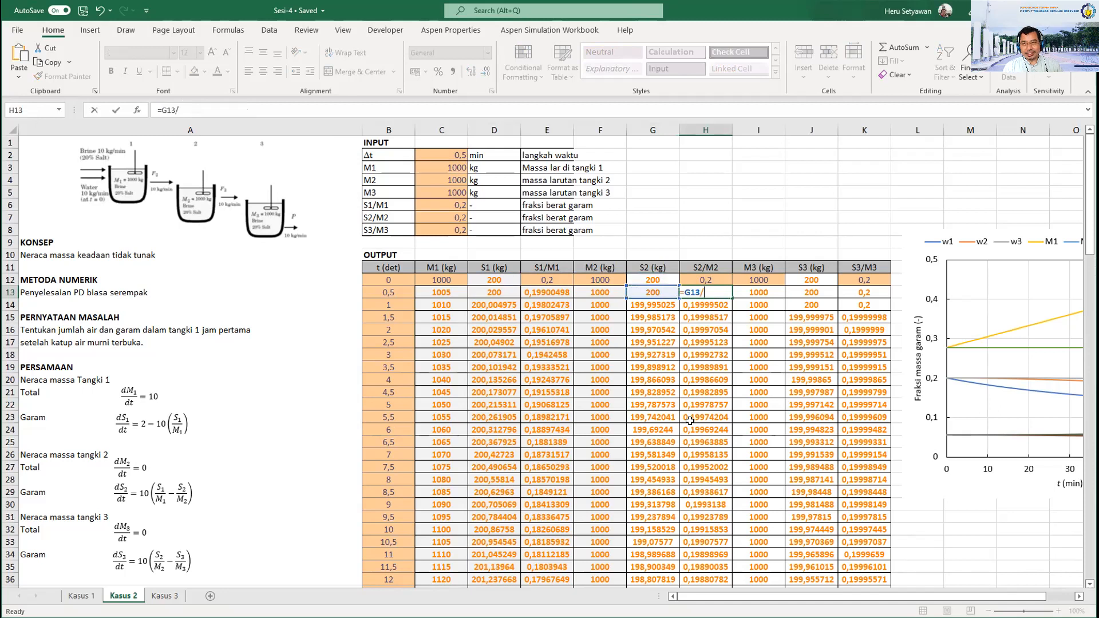
key(Left)
key(Left)
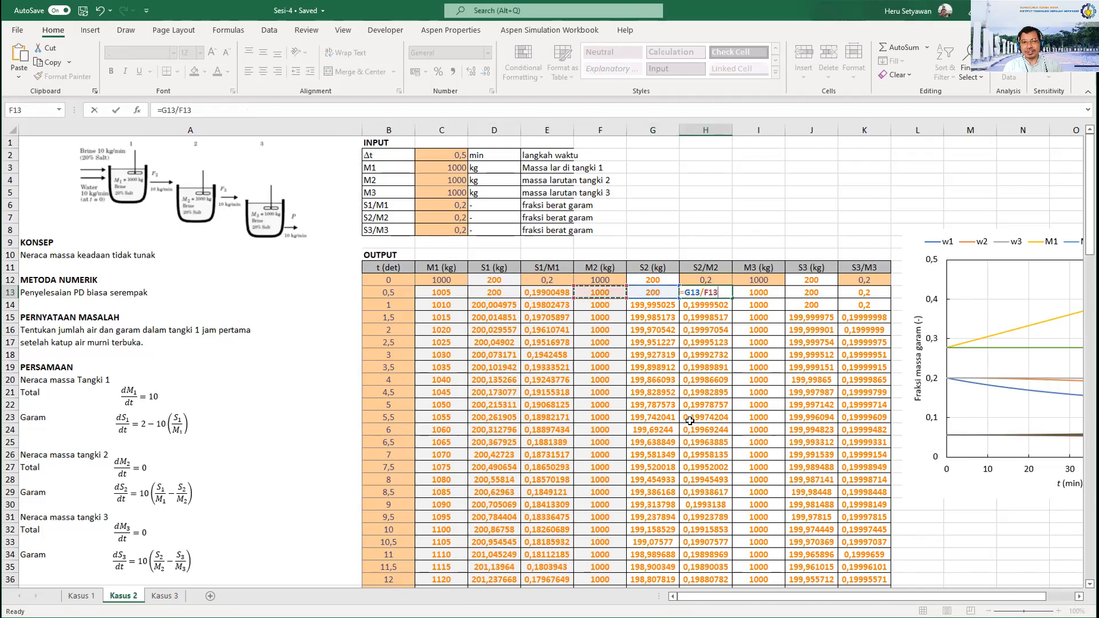
key(Return)
Enter the Euler formula for tank 3 total mass, =I12+$C$2*0, in I13 with an absolute reference to Δt.
key(Up)
key(Right)
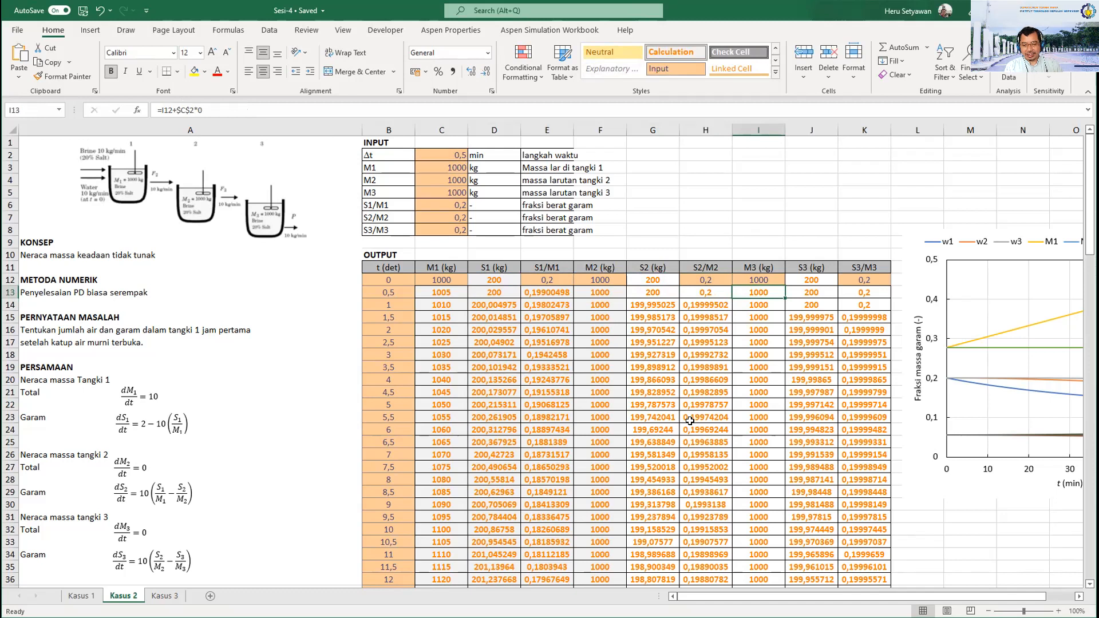
text(=)
key(Up)
text(+)
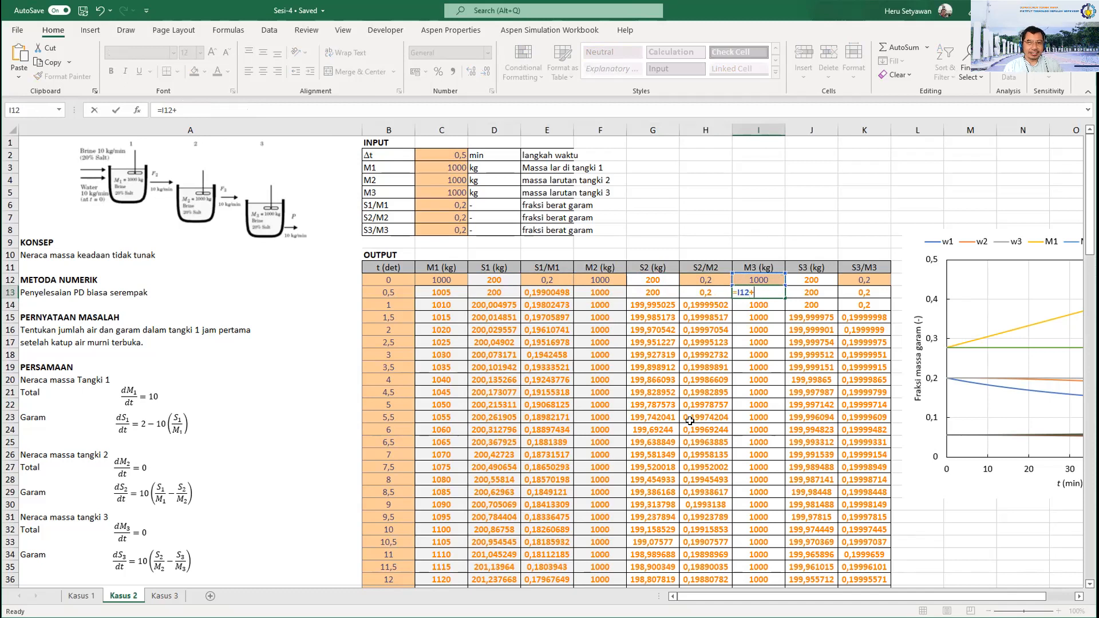
click(442, 151)
text(*)
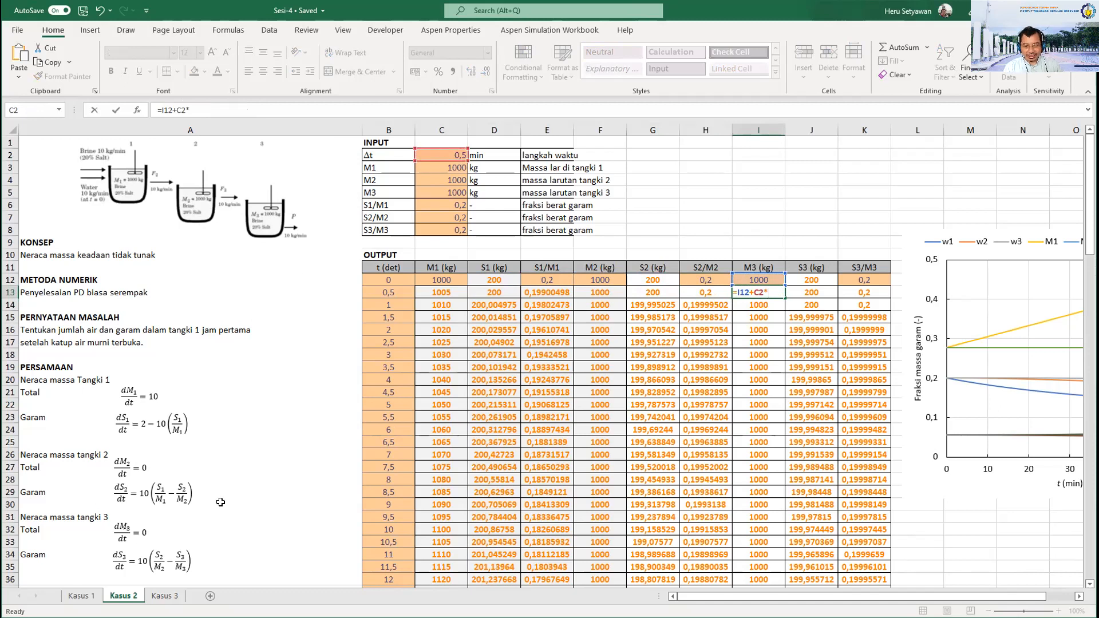
text(0)
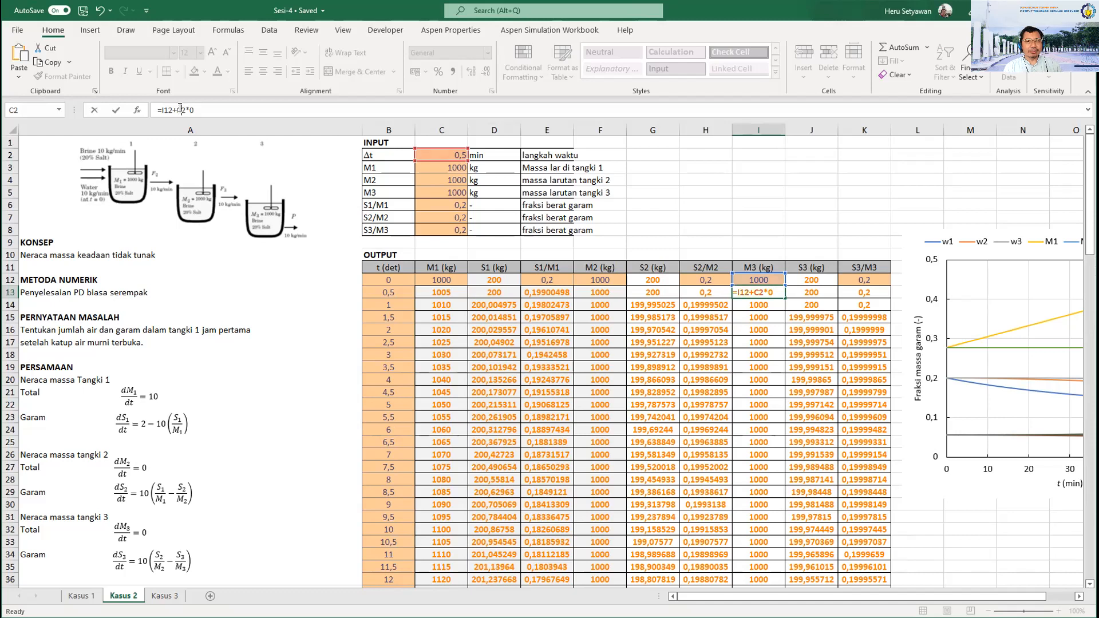
key(F4)
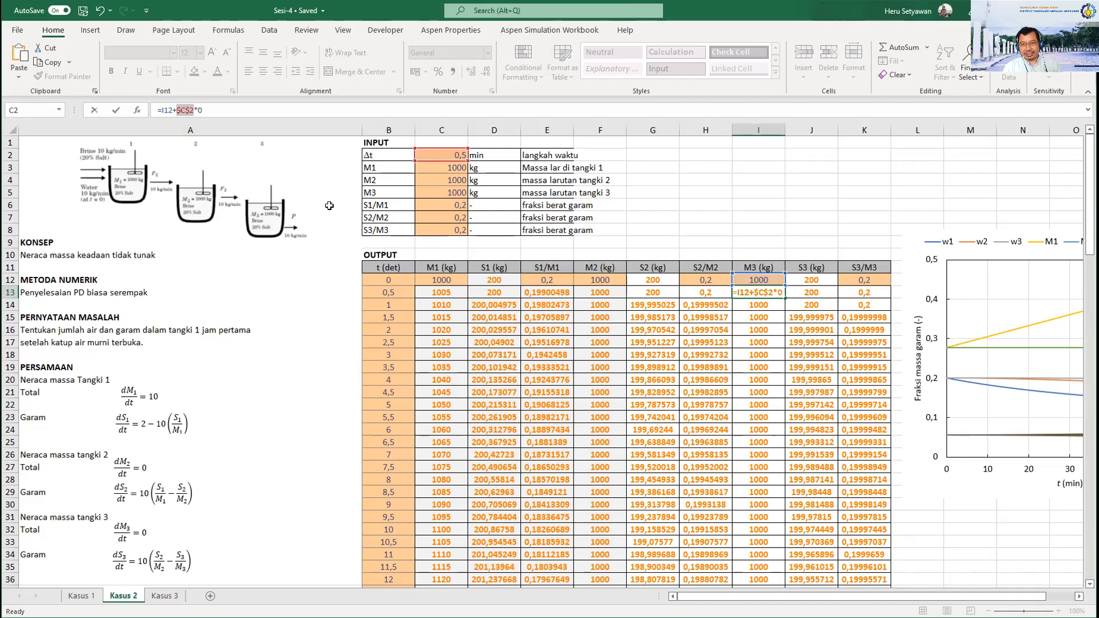
key(ctrl+Return)
Enter the Euler formula for tank 3 salt mass, =J12+$C$2*10*(H12-K12), in J13 with an absolute reference to Δt.
key(Right)
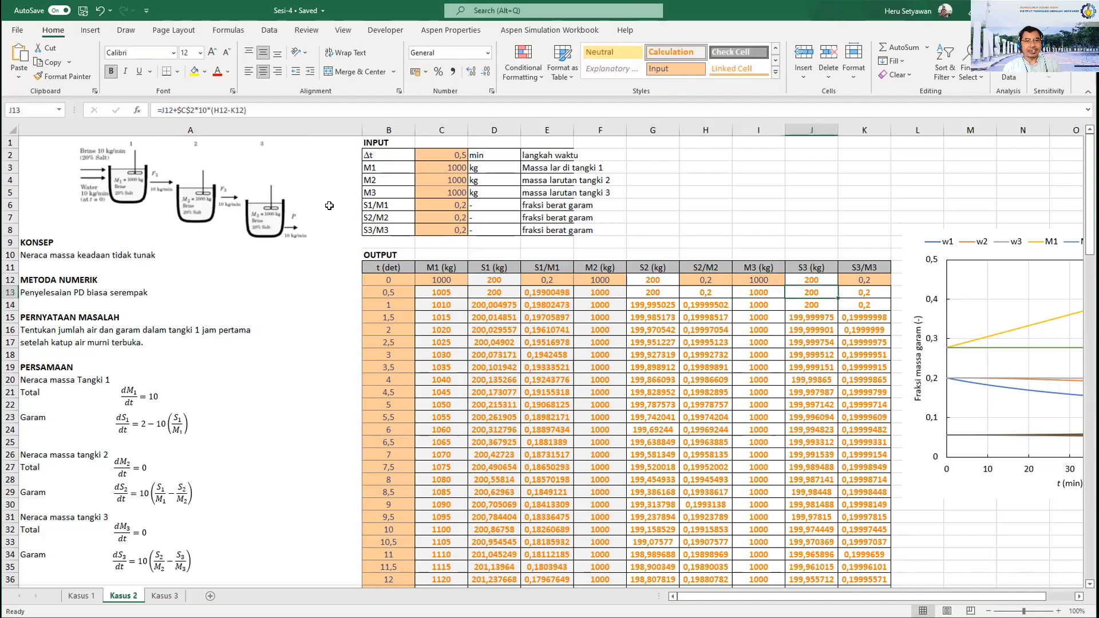
text(=)
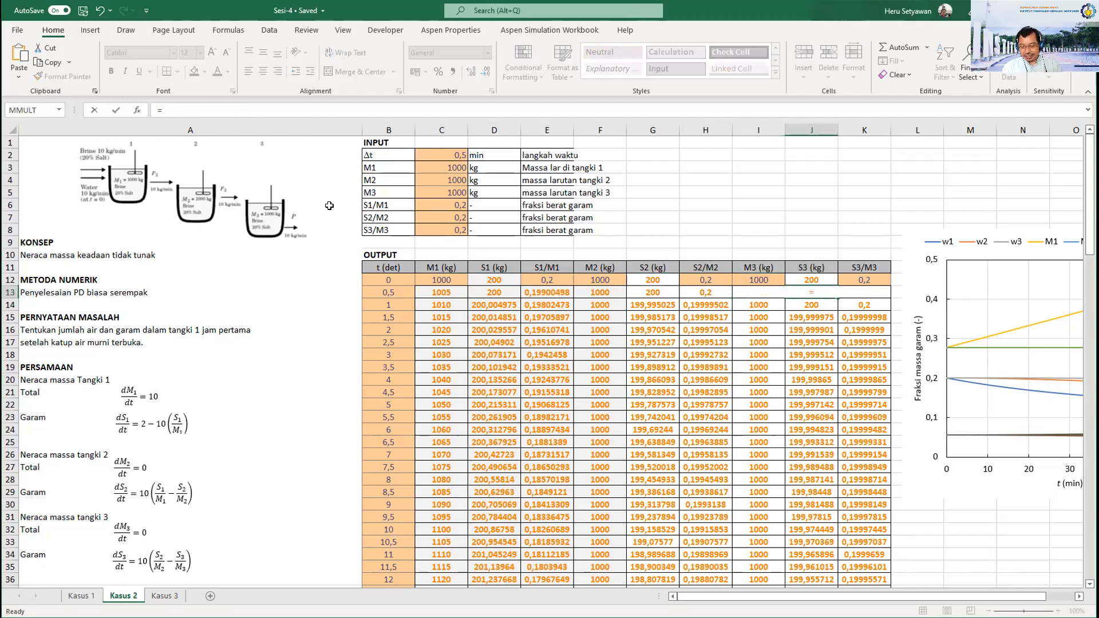
key(Up)
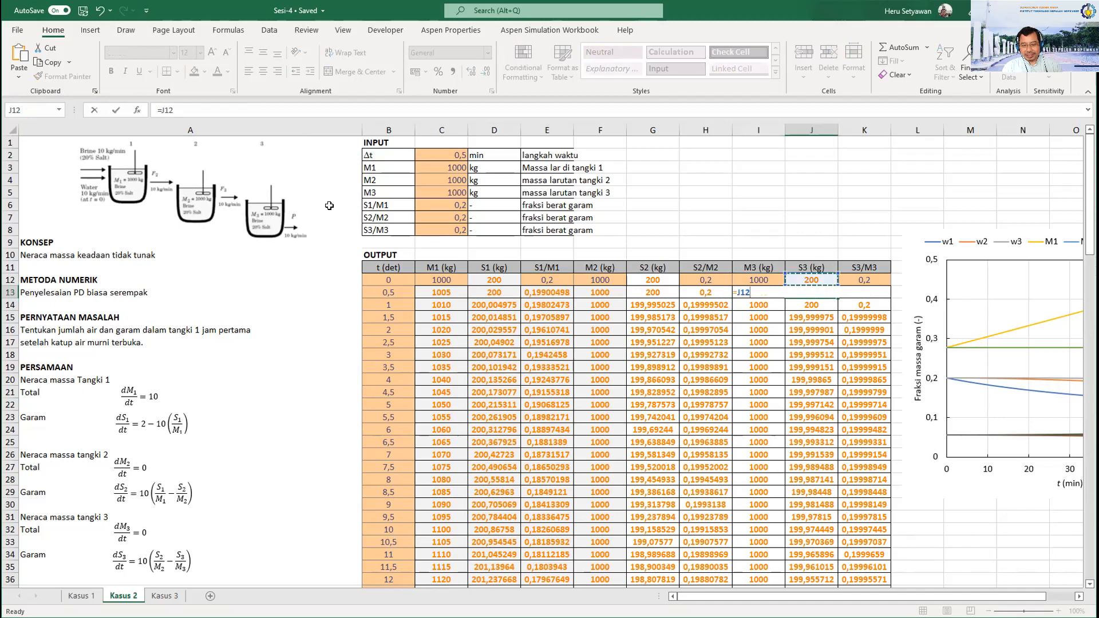
text(+)
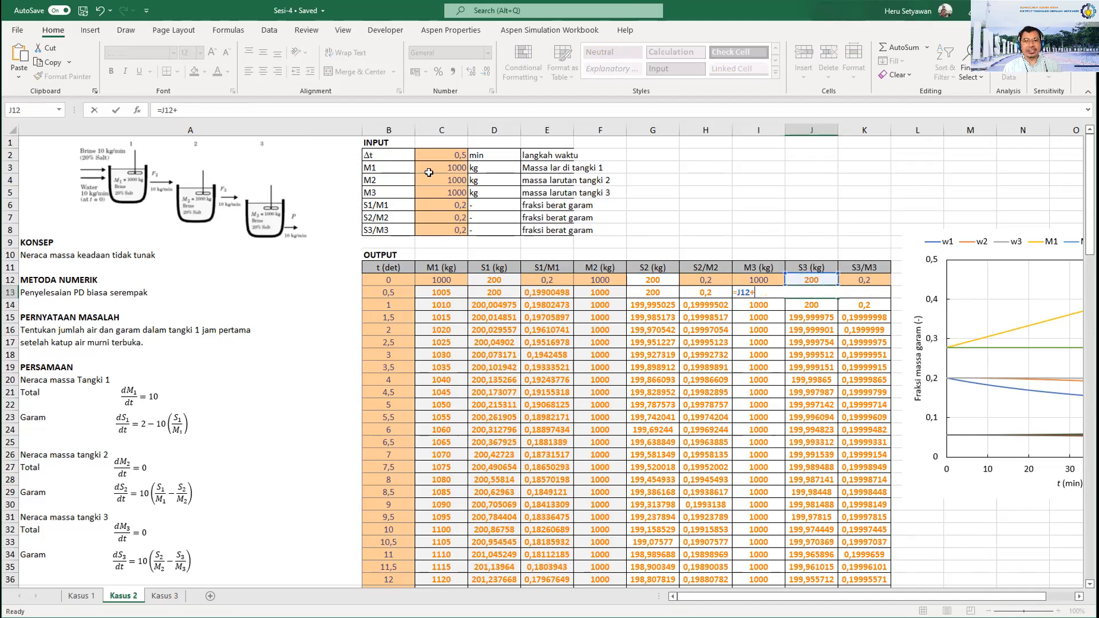
click(450, 155)
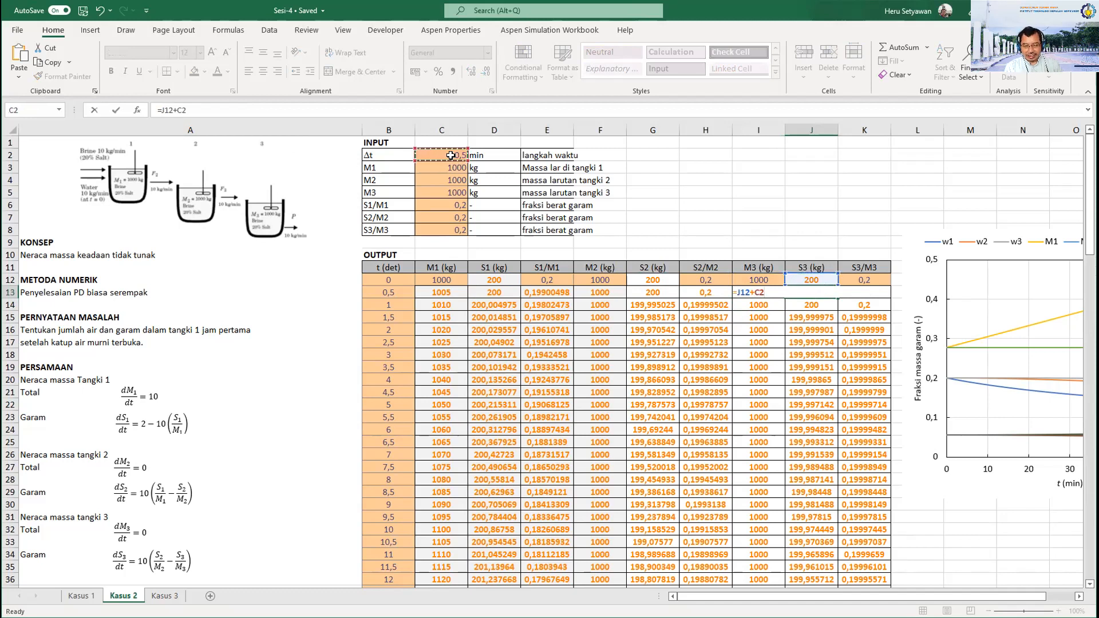
text(*)
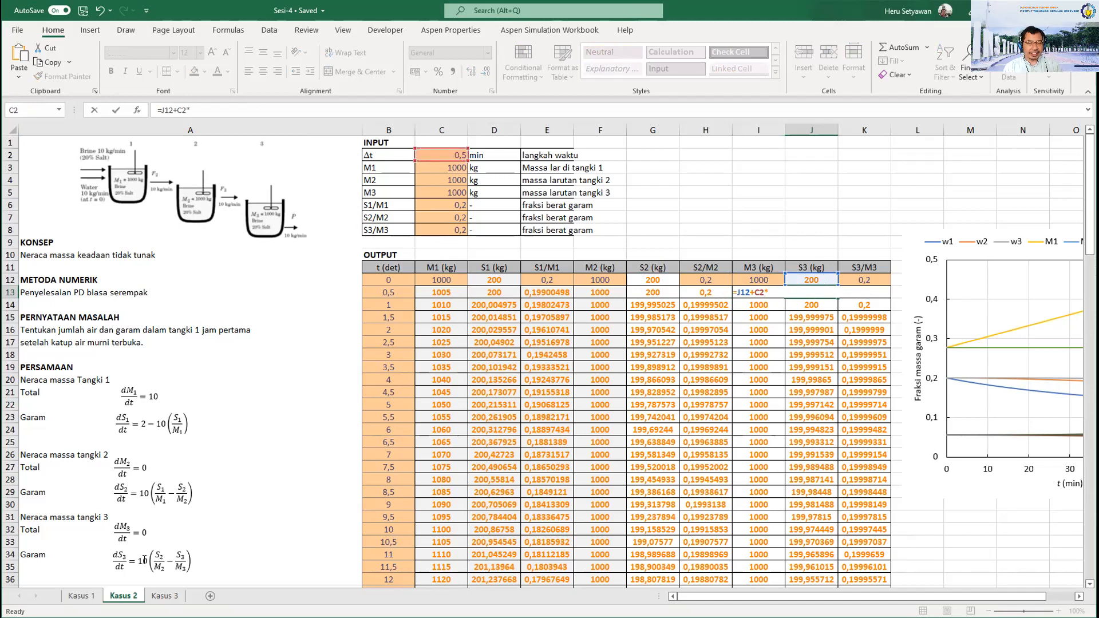
text(10*()
click(699, 277)
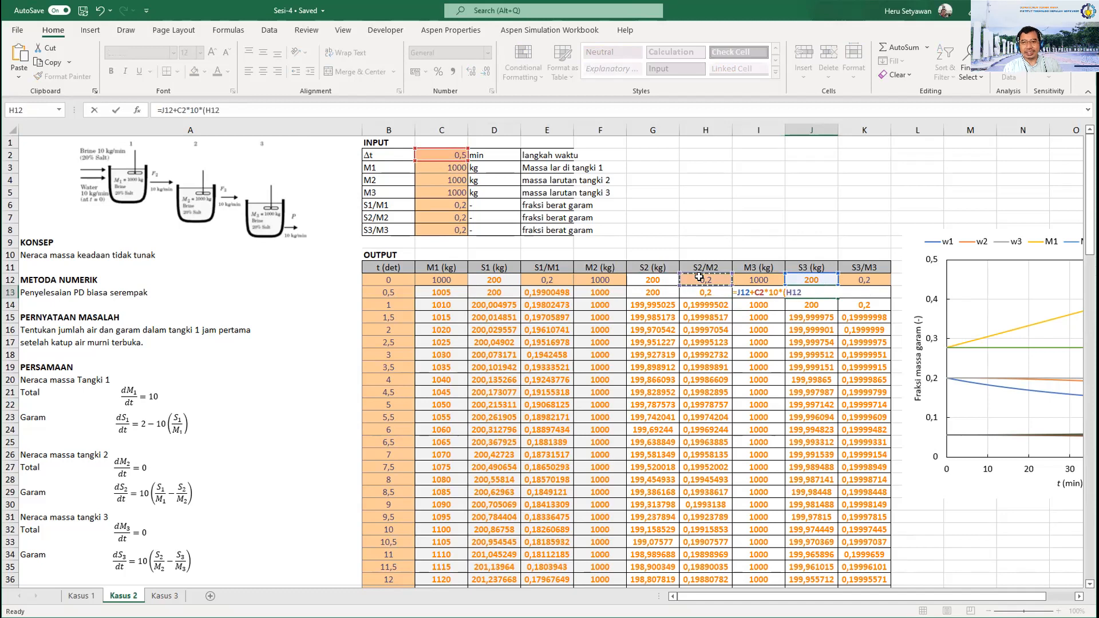
text(-)
click(861, 276)
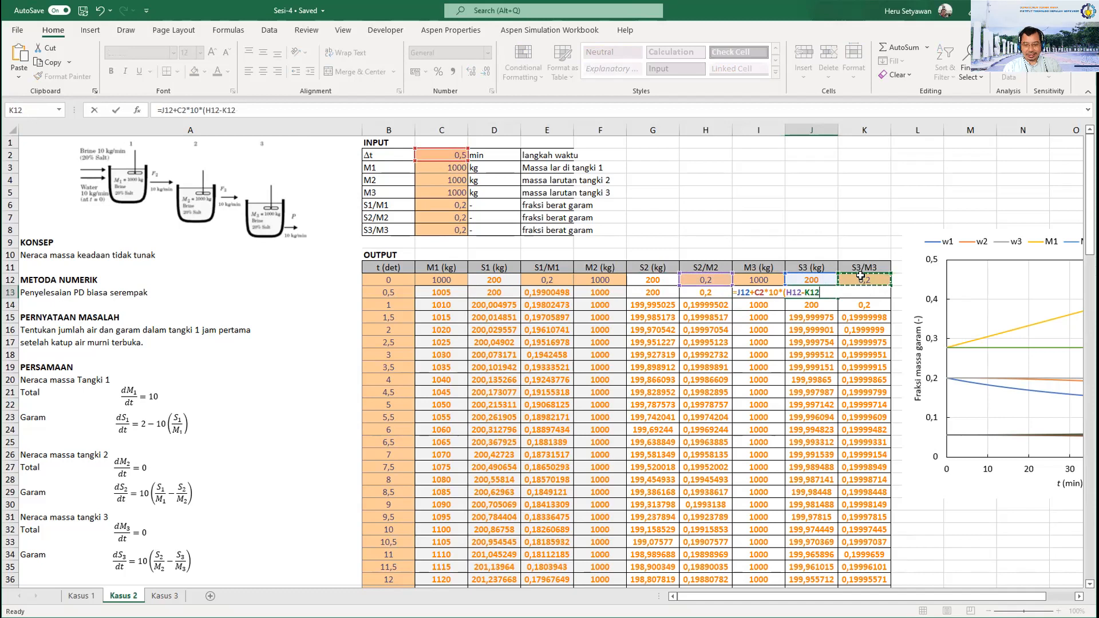
text())
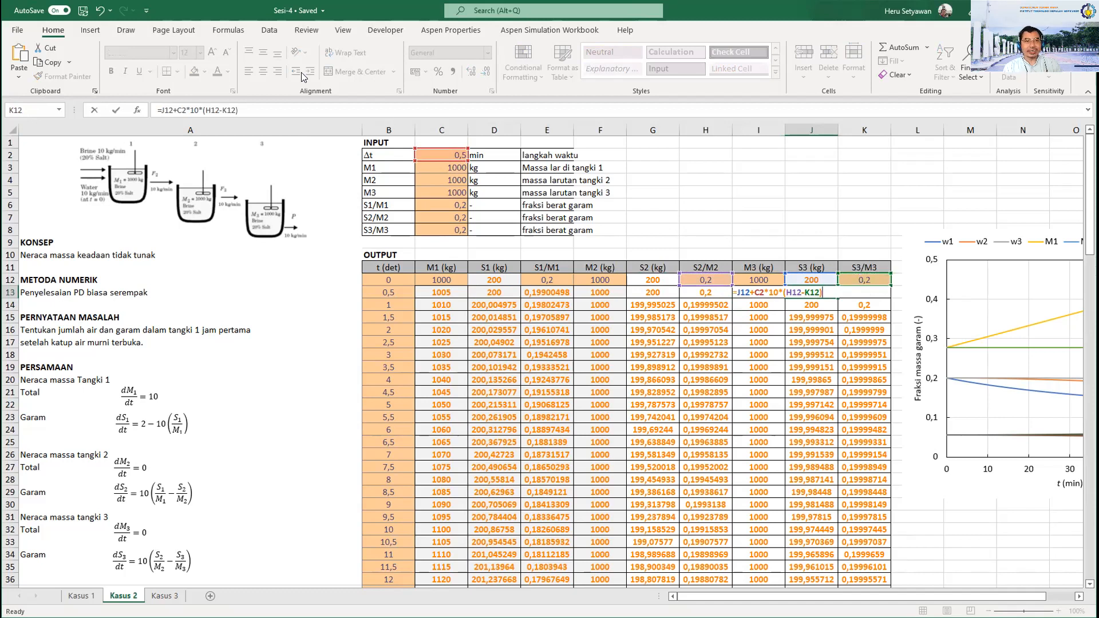
click(181, 109)
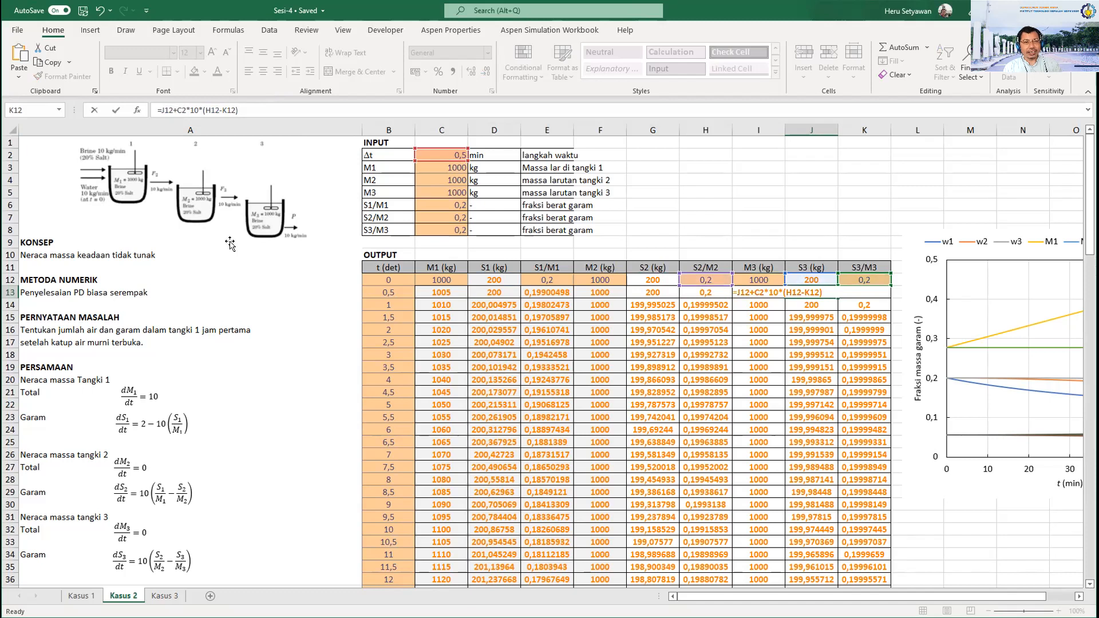
key(F4)
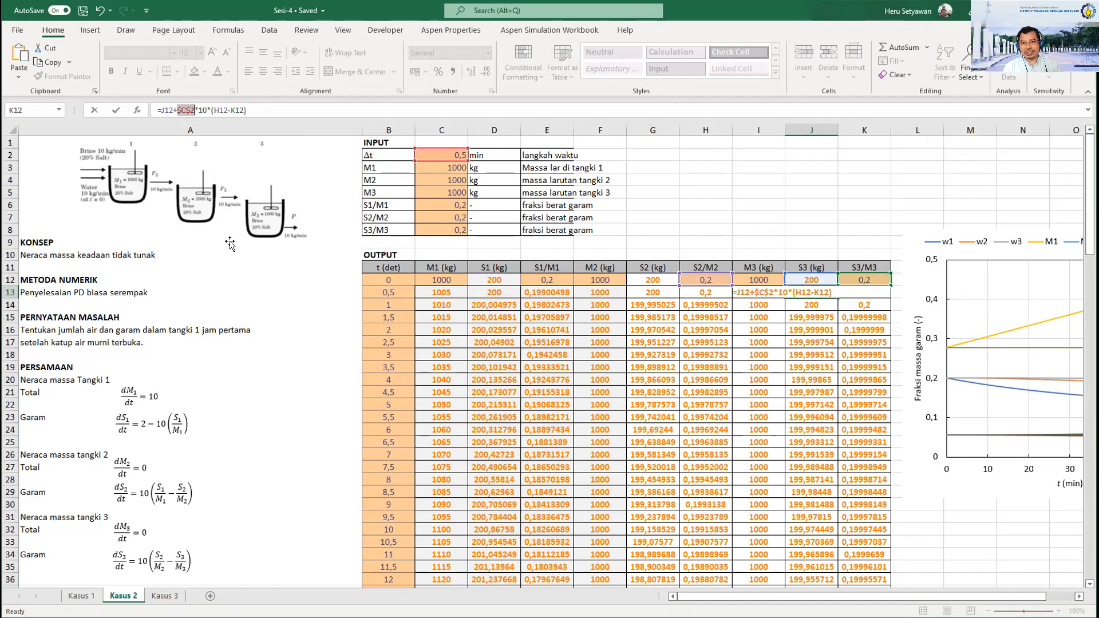
key(Return)
Fill the formulas in C13:K13 down to row 132, where time reaches 60 minutes.
key(Up)
key(Left)
key(Left)
key(Left)
key(Left)
key(Left)
key(Left)
key(Left)
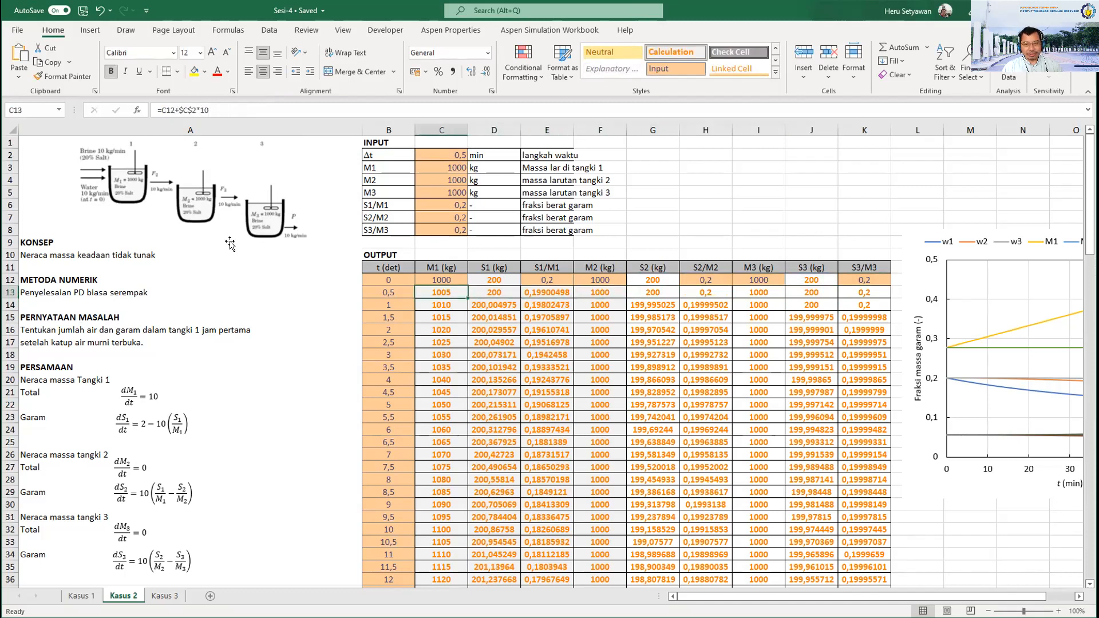
key(ctrl+shift+Right)
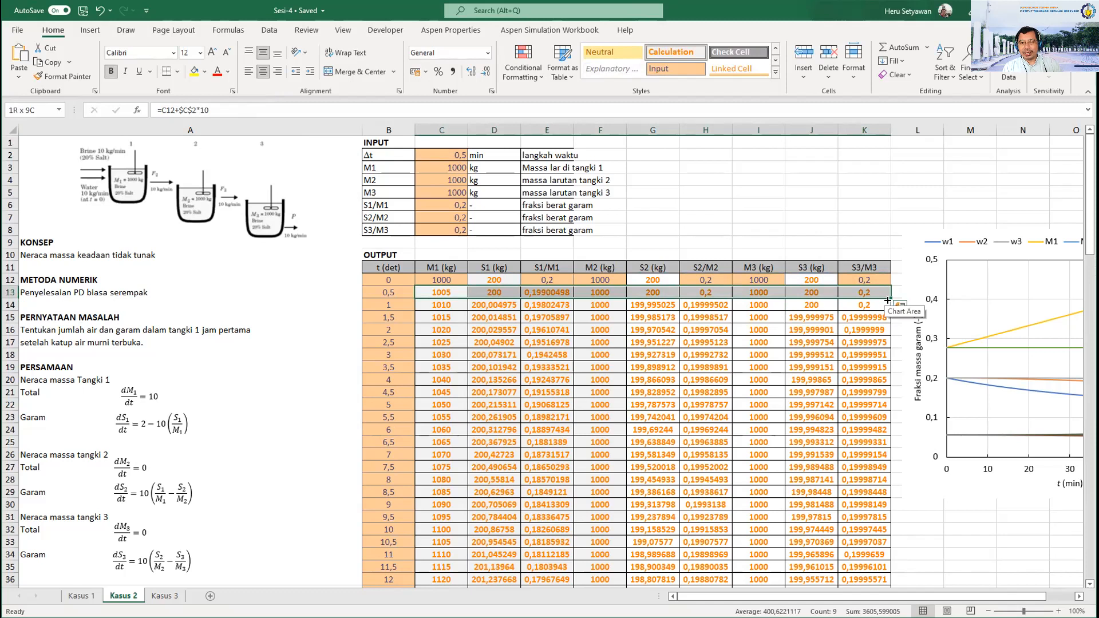
drag(889, 298, 910, 561)
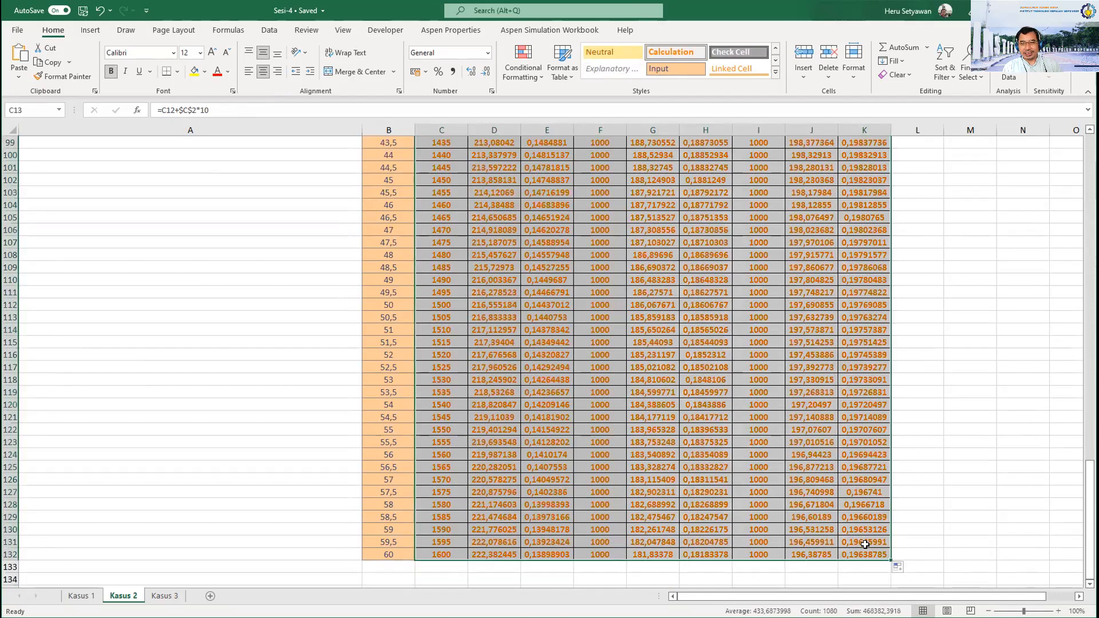
scroll(862, 520, up, 20)
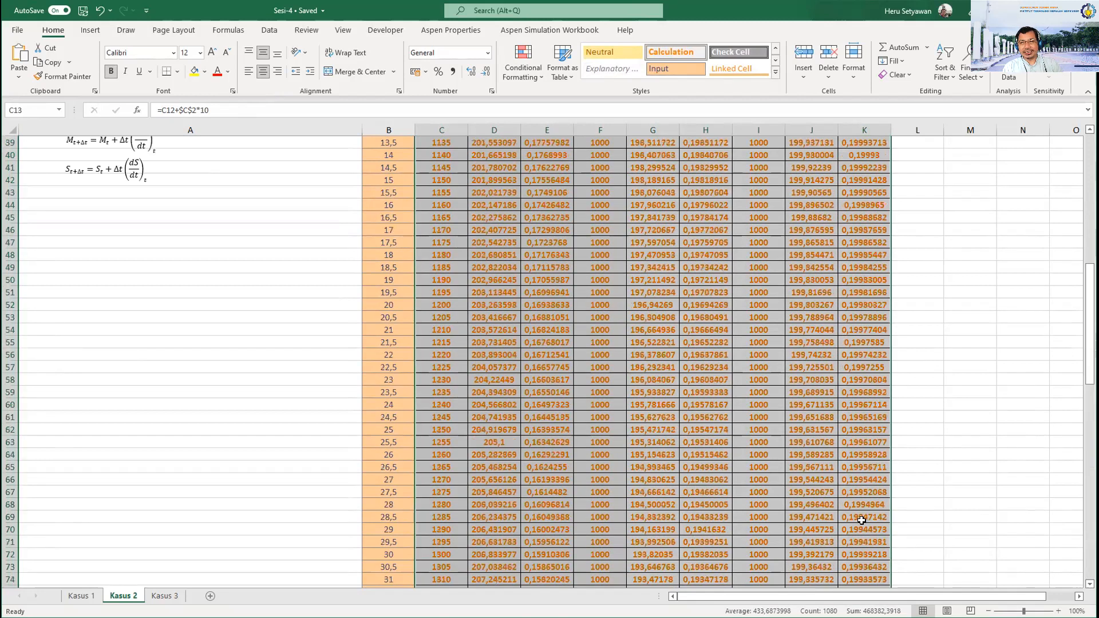
click(928, 505)
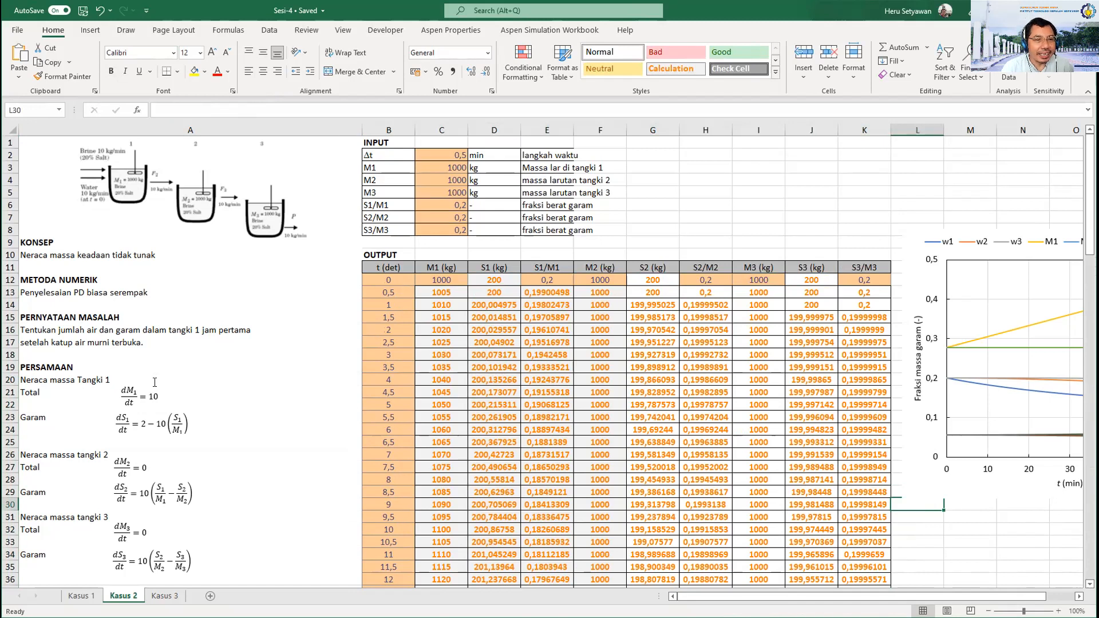
Change the time column header in B11 to "t (min)".
scroll(237, 371, down, 6)
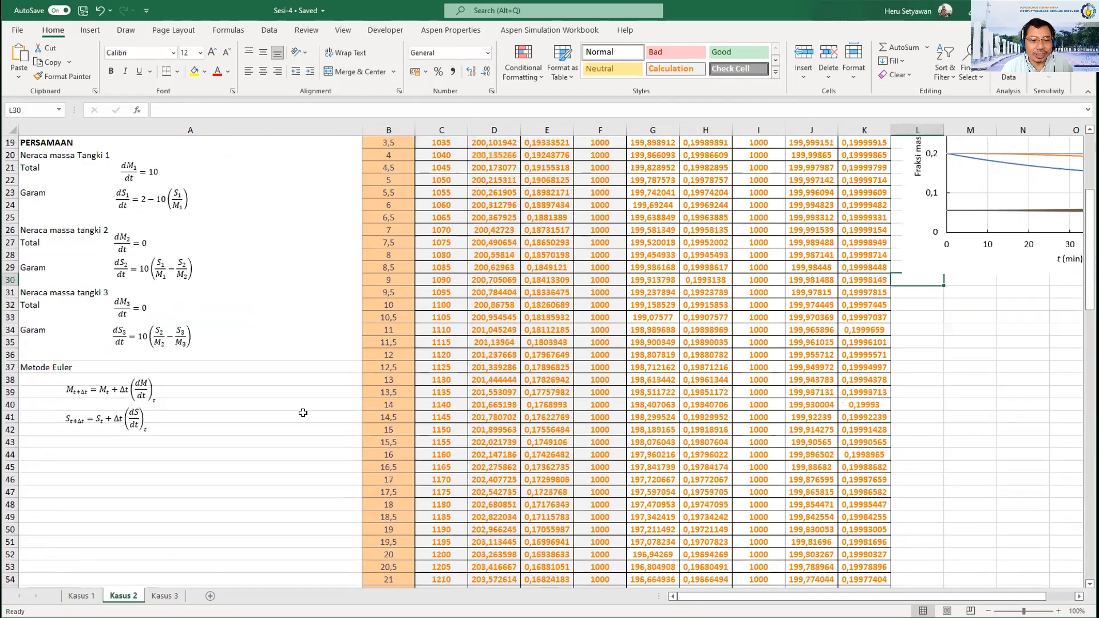
scroll(452, 541, down, 6)
scroll(453, 554, down, 6)
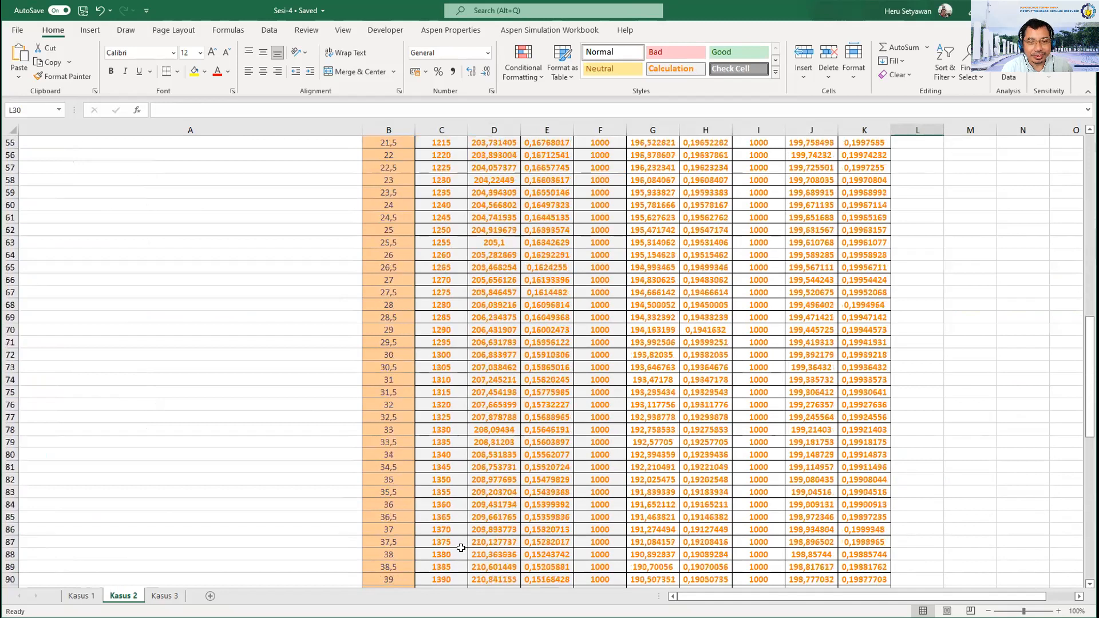
scroll(461, 548, down, 8)
scroll(465, 541, up, 8)
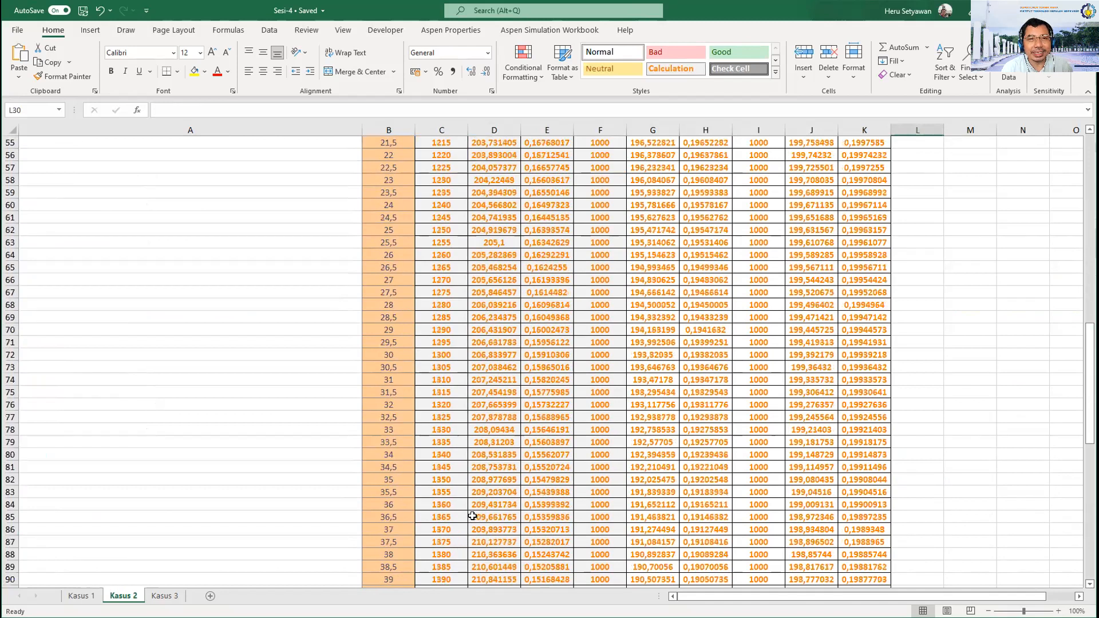
scroll(424, 344, up, 16)
click(385, 199)
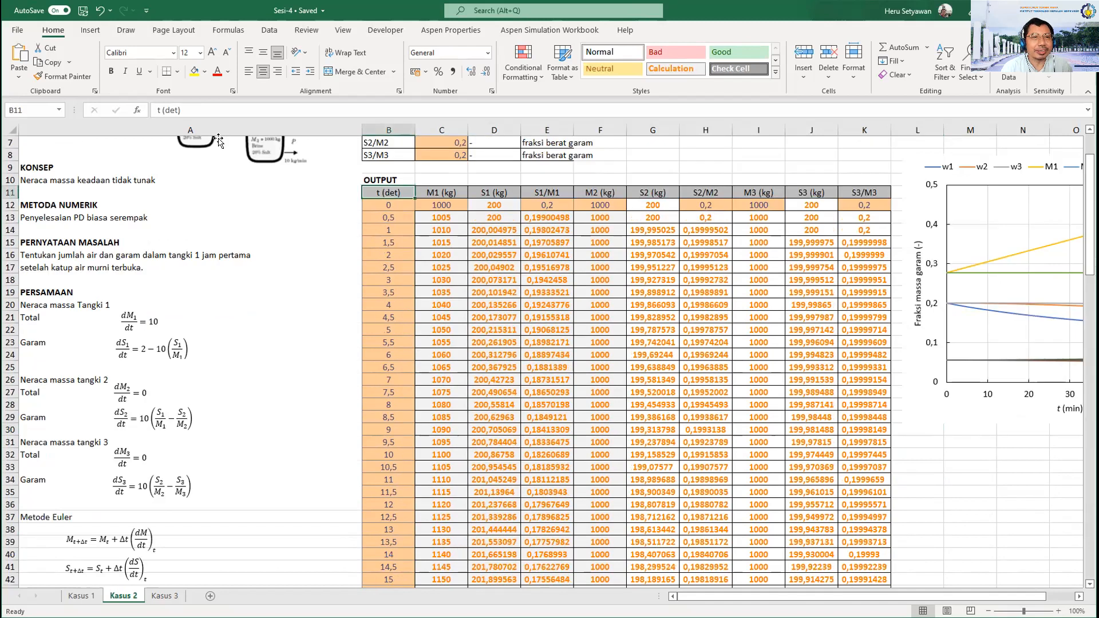
click(178, 111)
key(BackSpace)
key(BackSpace)
text(min)
key(BackSpace)
key(BackSpace)
key(BackSpace)
key(BackSpace)
text(min)
key(Return)
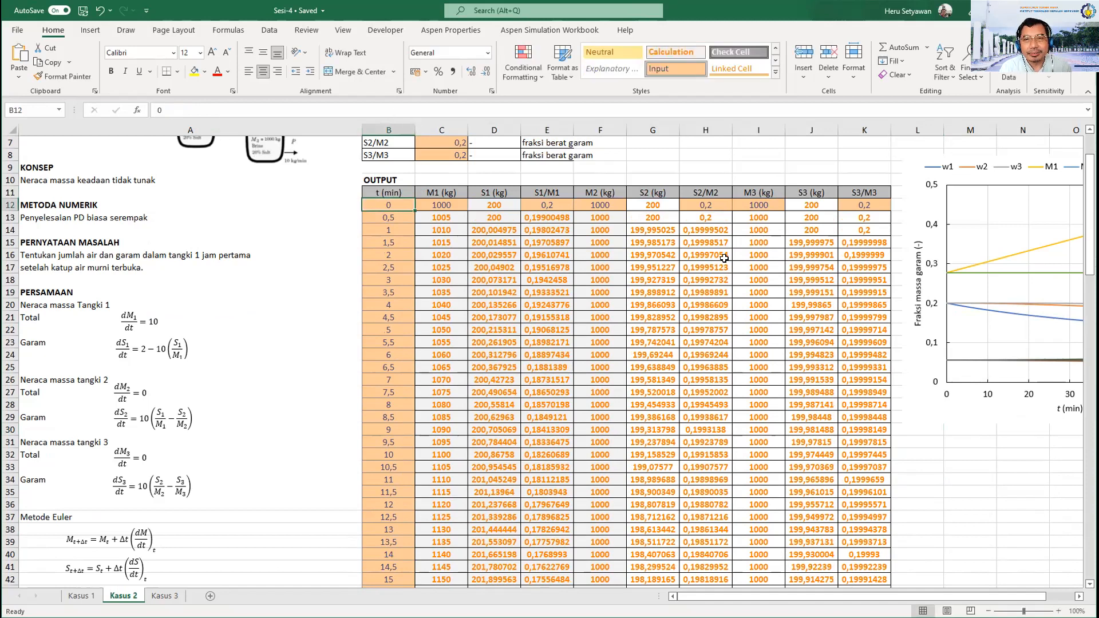
Examine the mass and salt fraction results through 60 minutes and the chart plotting them against time.
scroll(724, 258, down, 10)
scroll(530, 299, up, 6)
scroll(498, 175, down, 9)
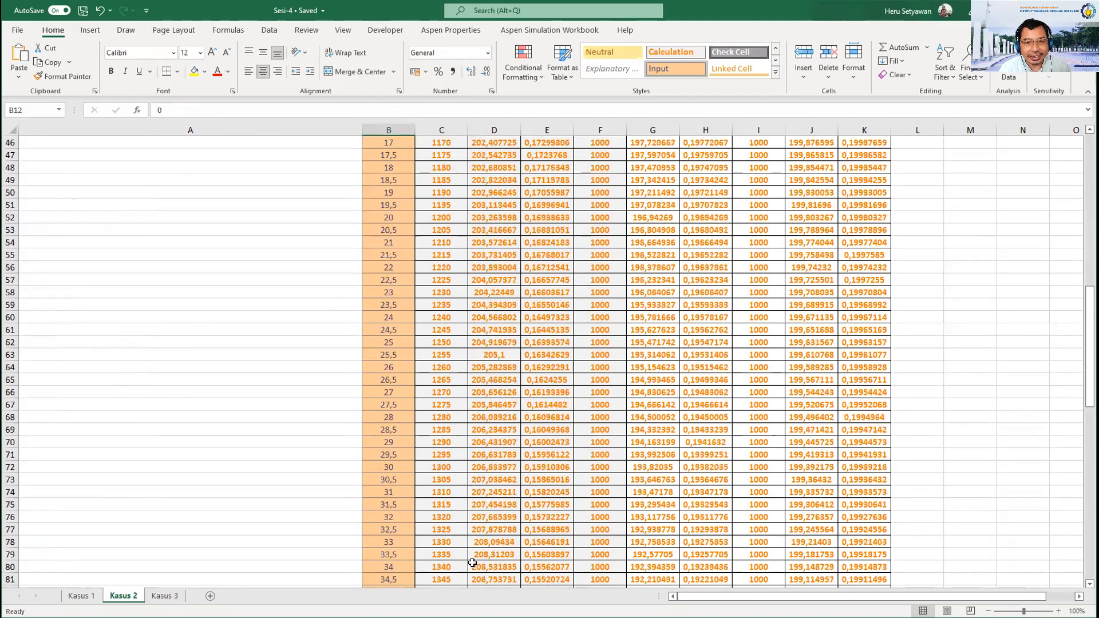
scroll(473, 562, down, 20)
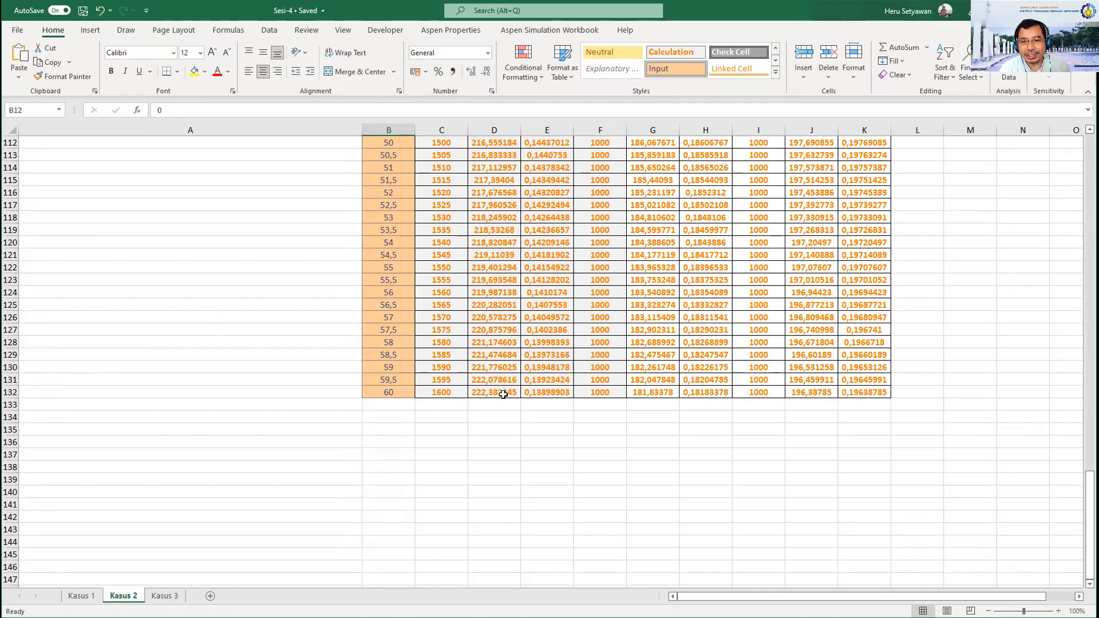
scroll(752, 407, up, 9)
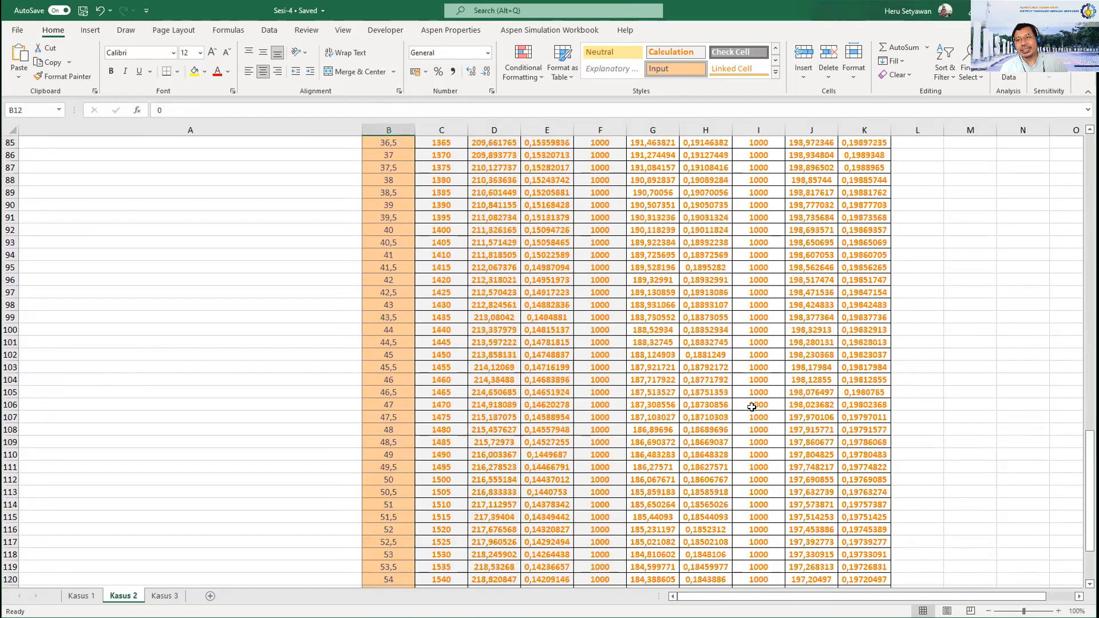
scroll(752, 407, up, 20)
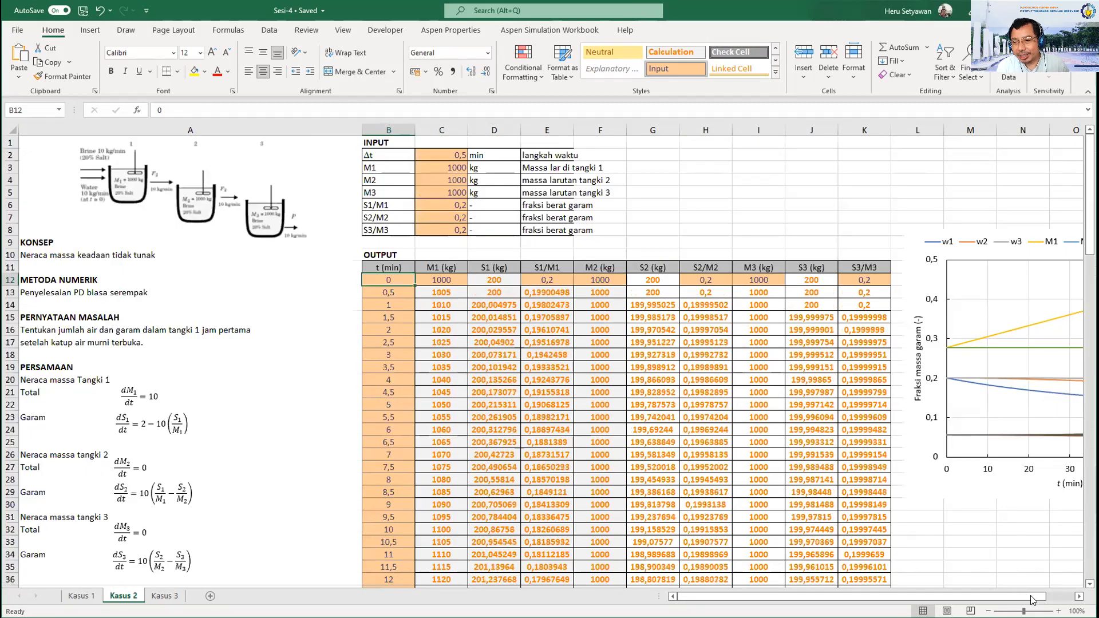
drag(1032, 599, 1062, 600)
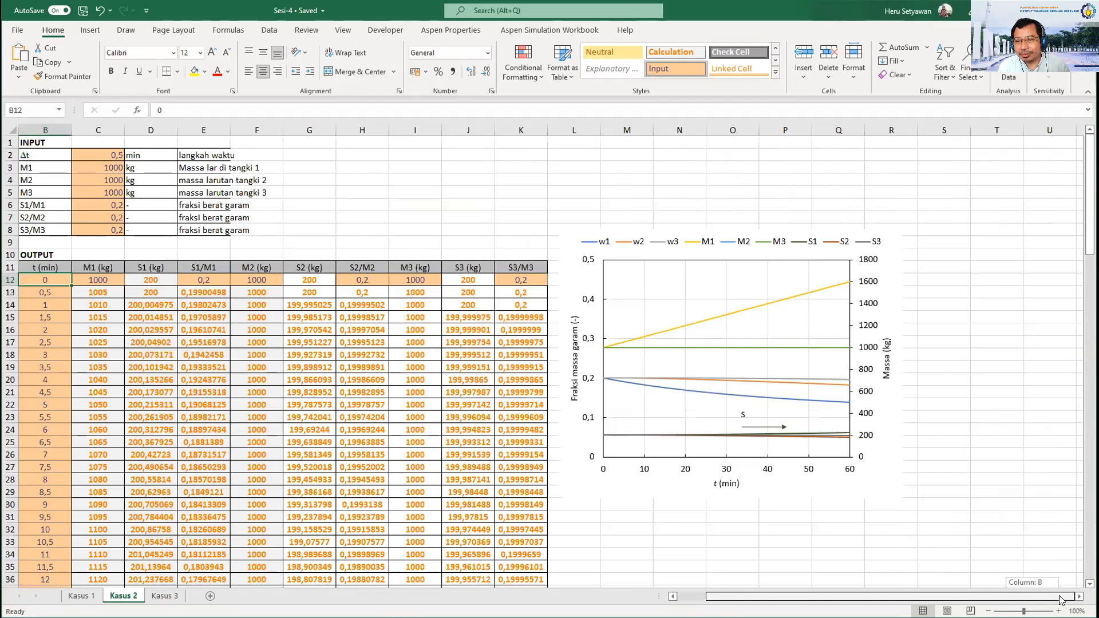
click(587, 275)
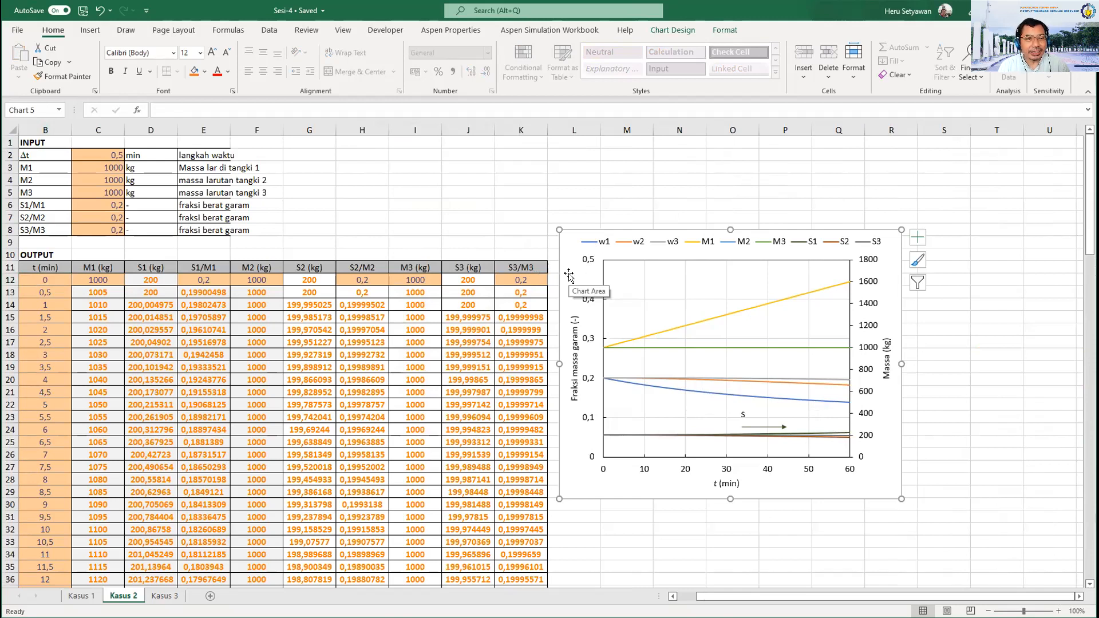
click(269, 30)
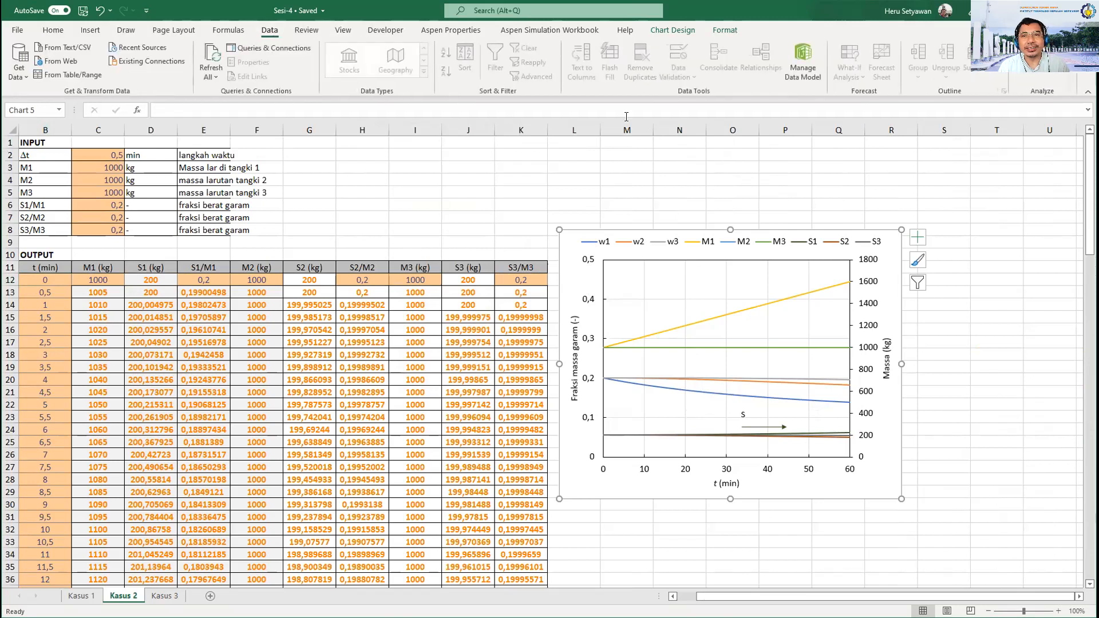
click(96, 33)
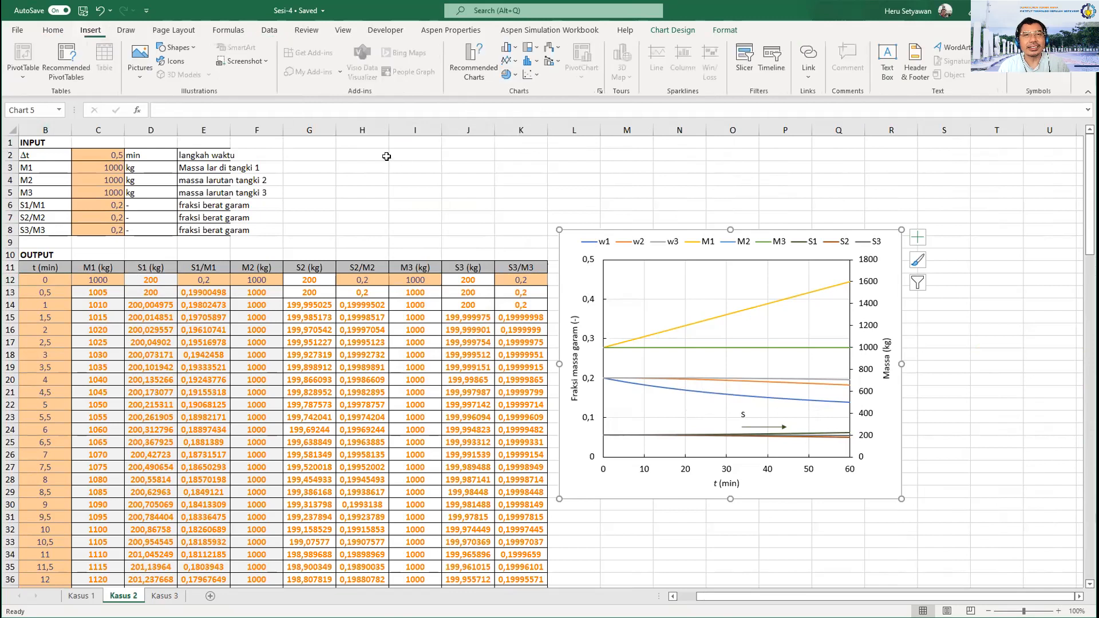
click(532, 75)
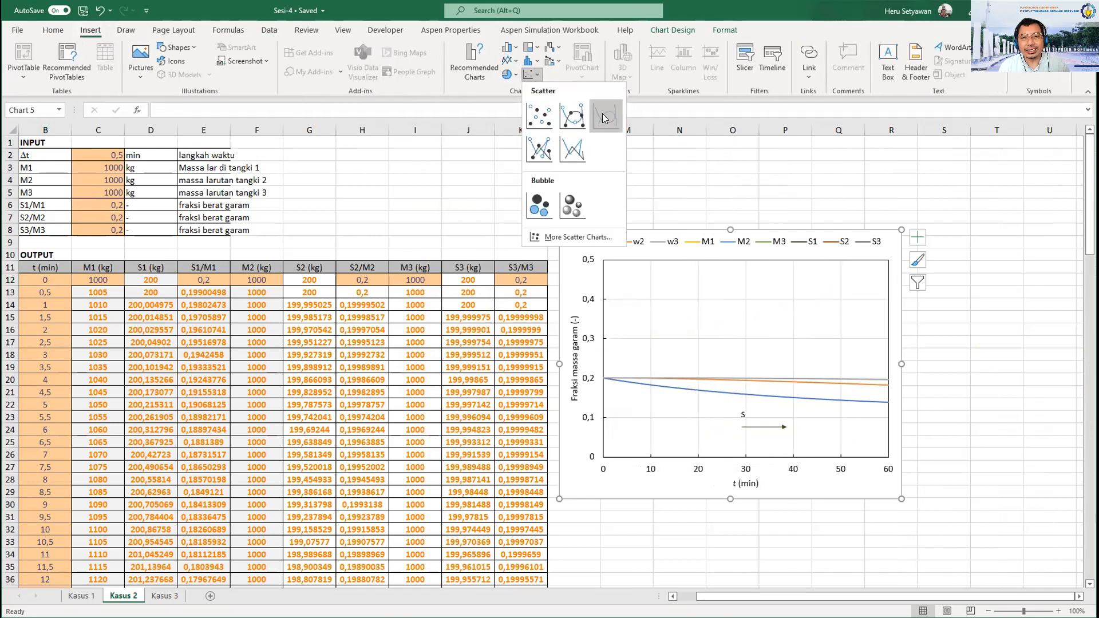
click(603, 114)
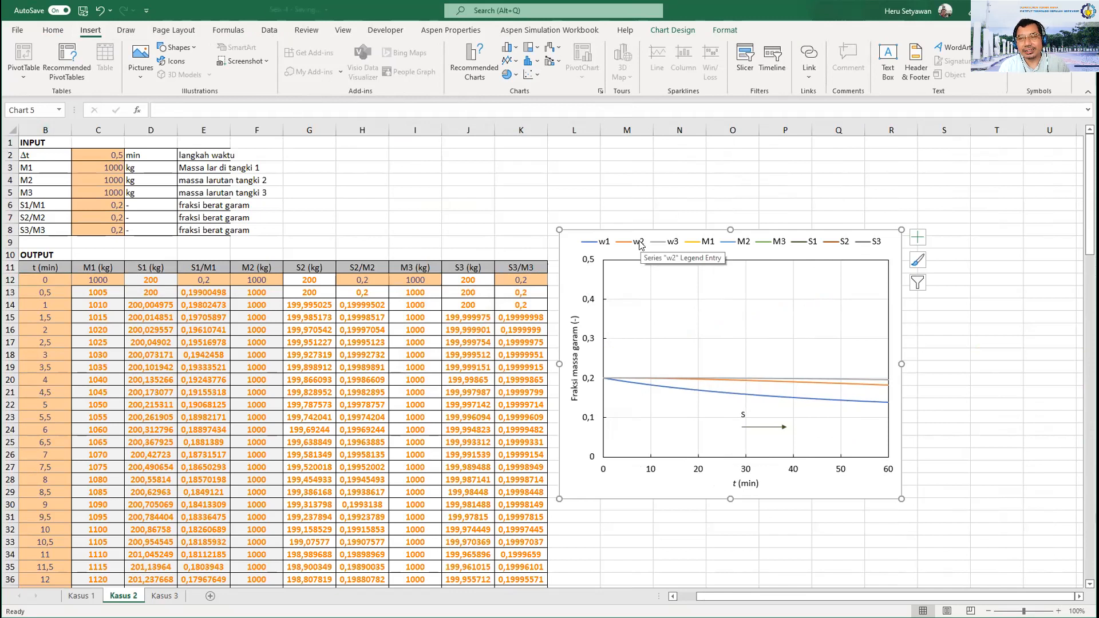
key(ctrl+z)
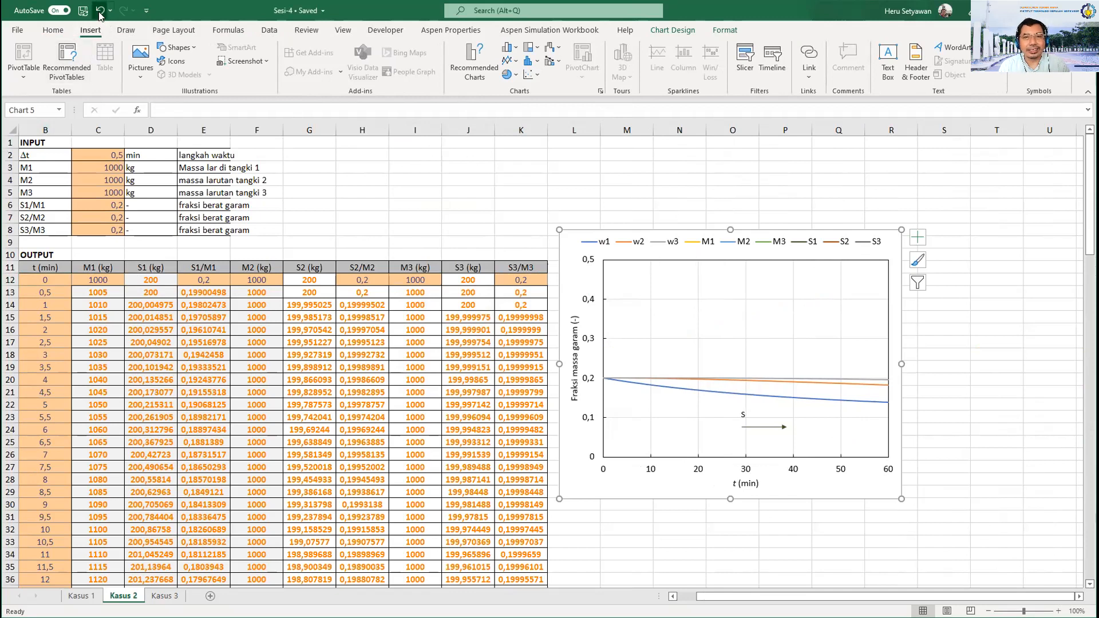
Insert an empty scatter chart with lines on the Kasus 2 sheet, starting from an empty cell outside the existing chart.
click(578, 189)
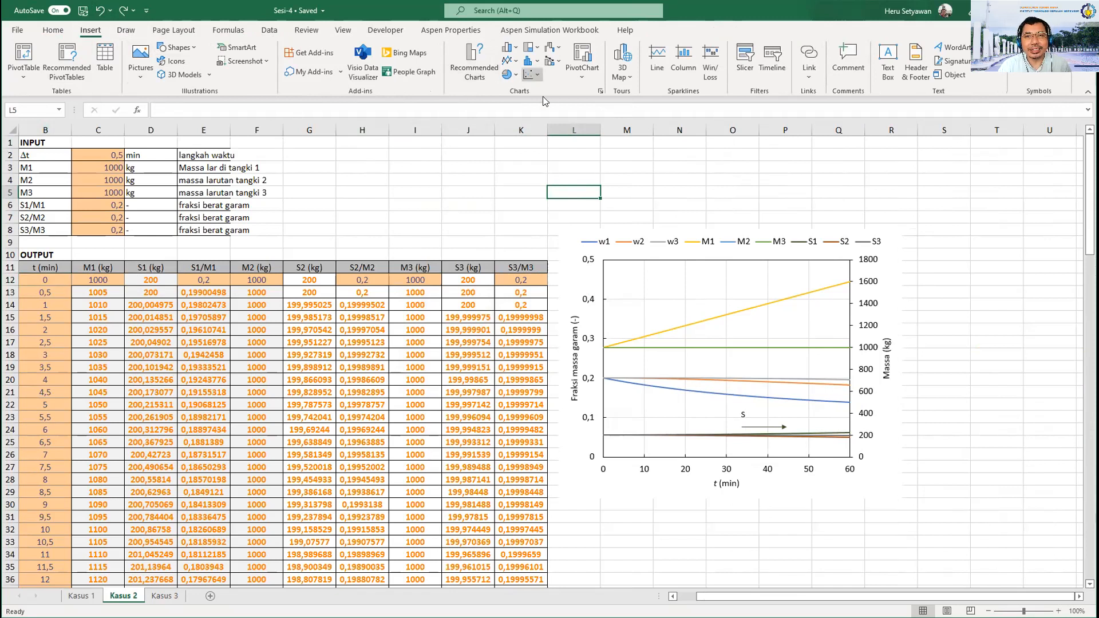
click(531, 75)
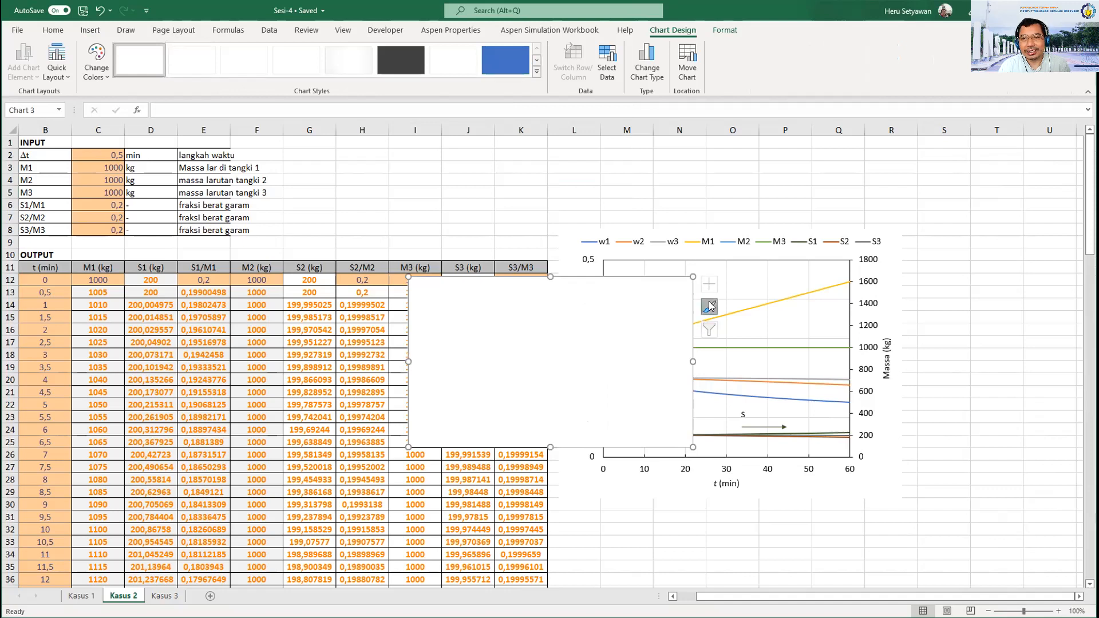
click(710, 306)
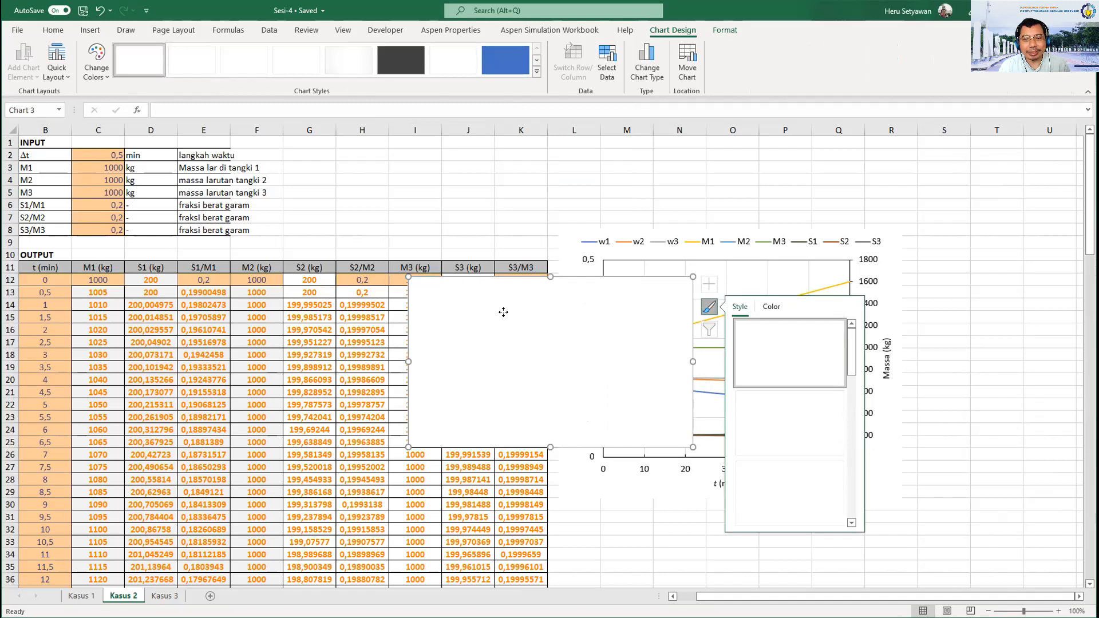
Try to set the new chart's data range to B12:C132, the time and M1 columns.
right_click(505, 317)
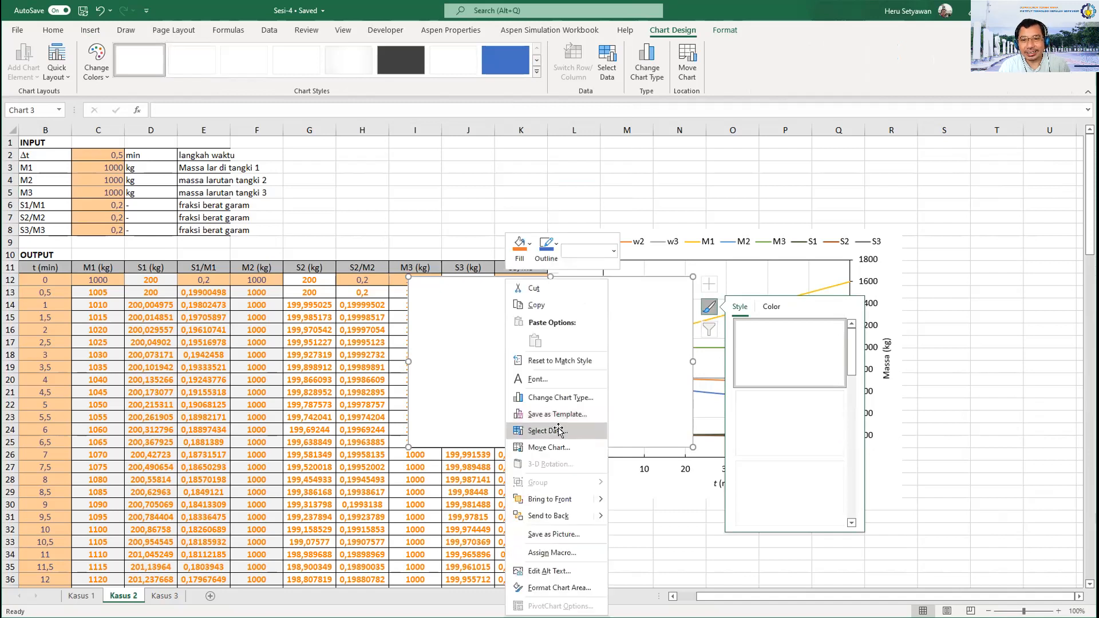
click(559, 431)
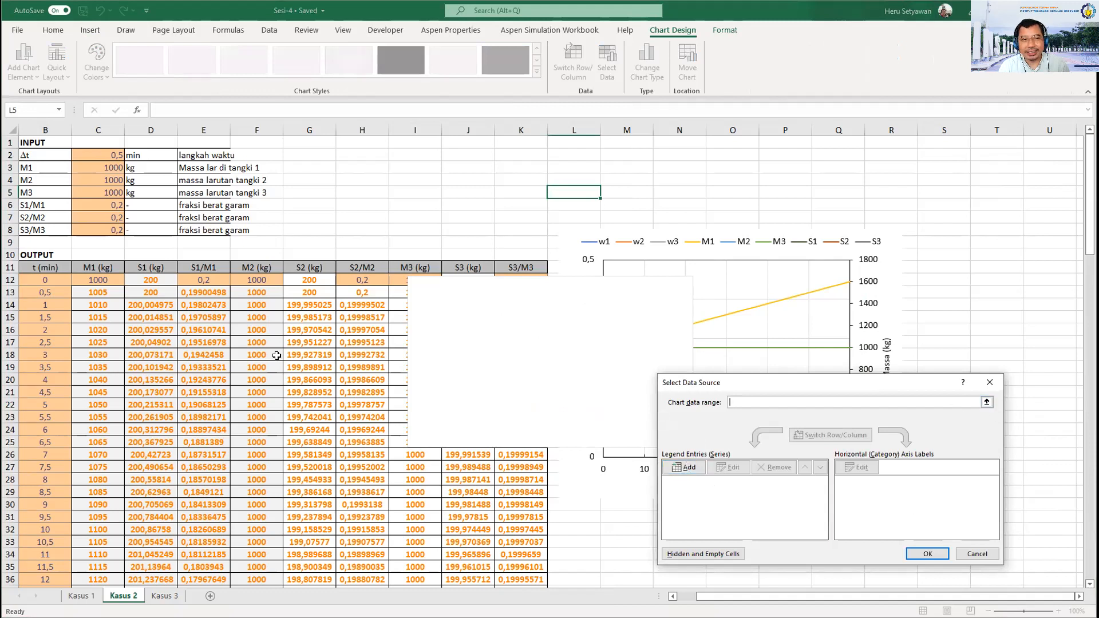
drag(30, 280, 97, 280)
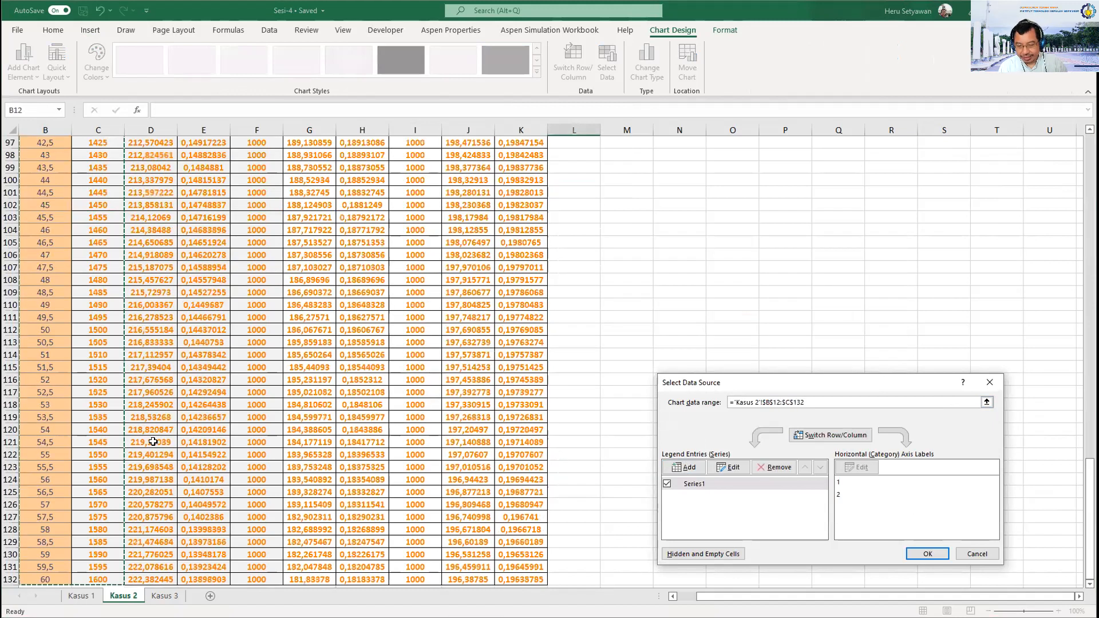
key(Return)
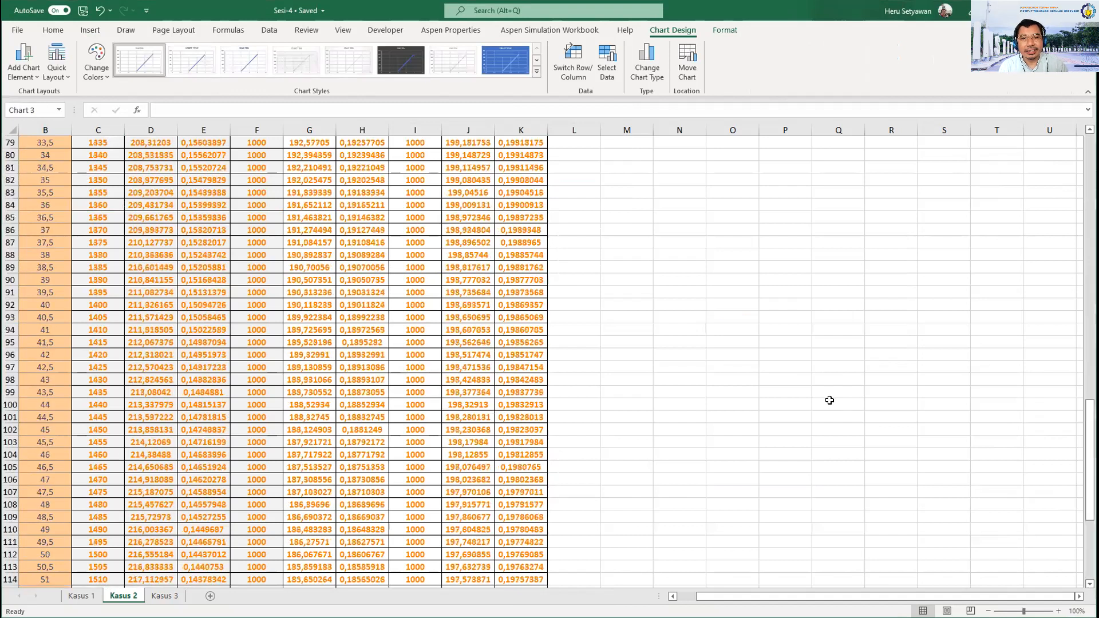
Delete the title of the new chart.
scroll(716, 399, up, 9)
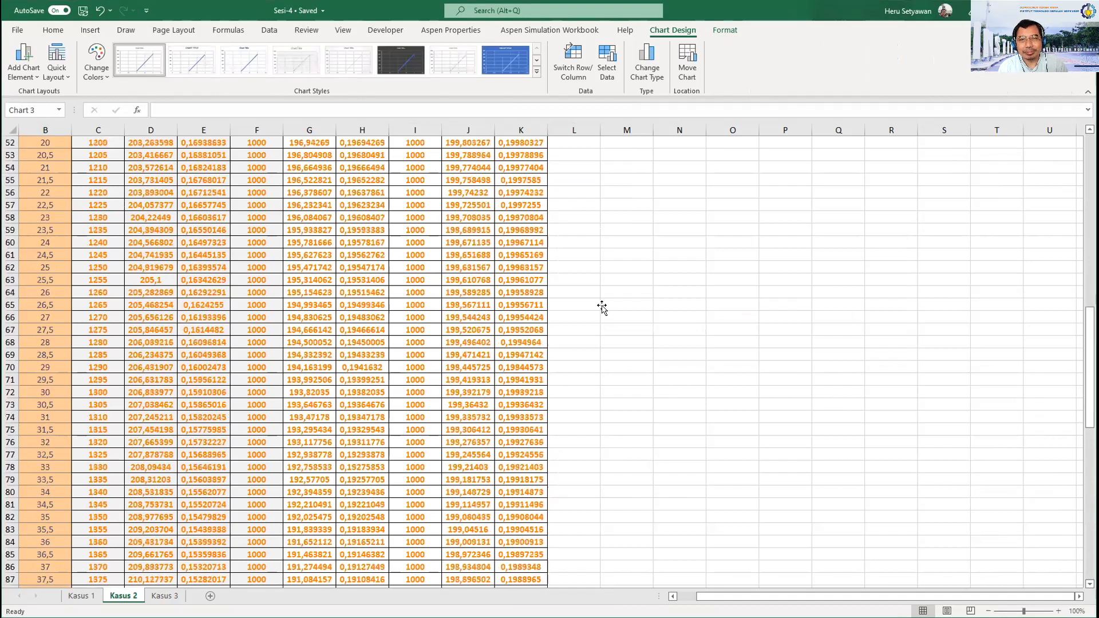
scroll(602, 308, up, 17)
click(571, 291)
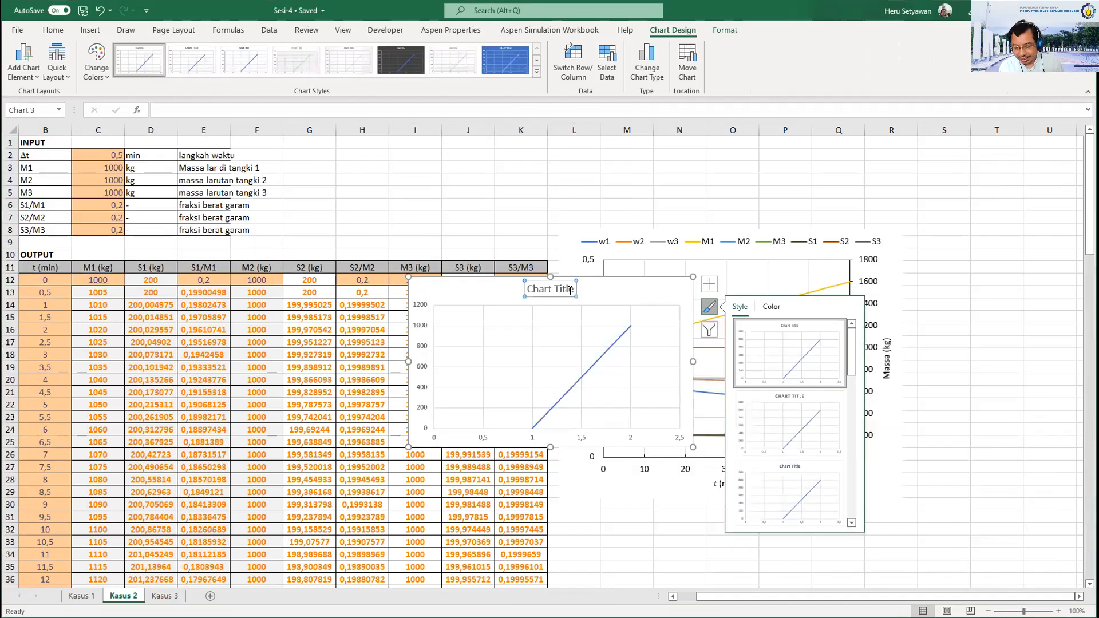
key(Delete)
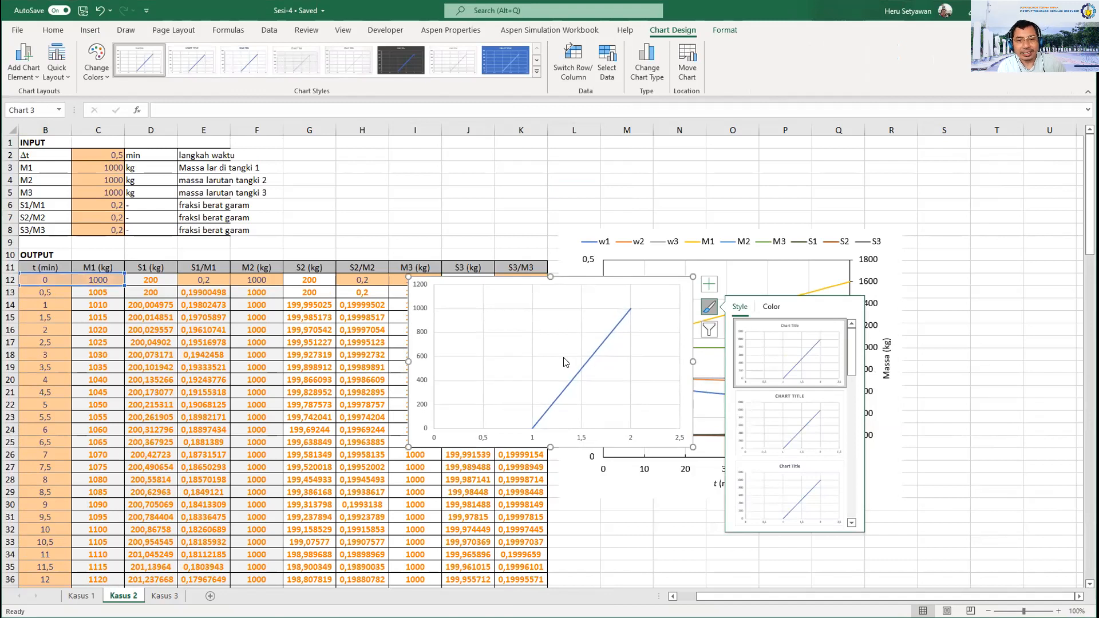
Rename the first data series of the new chart as M1.
right_click(498, 342)
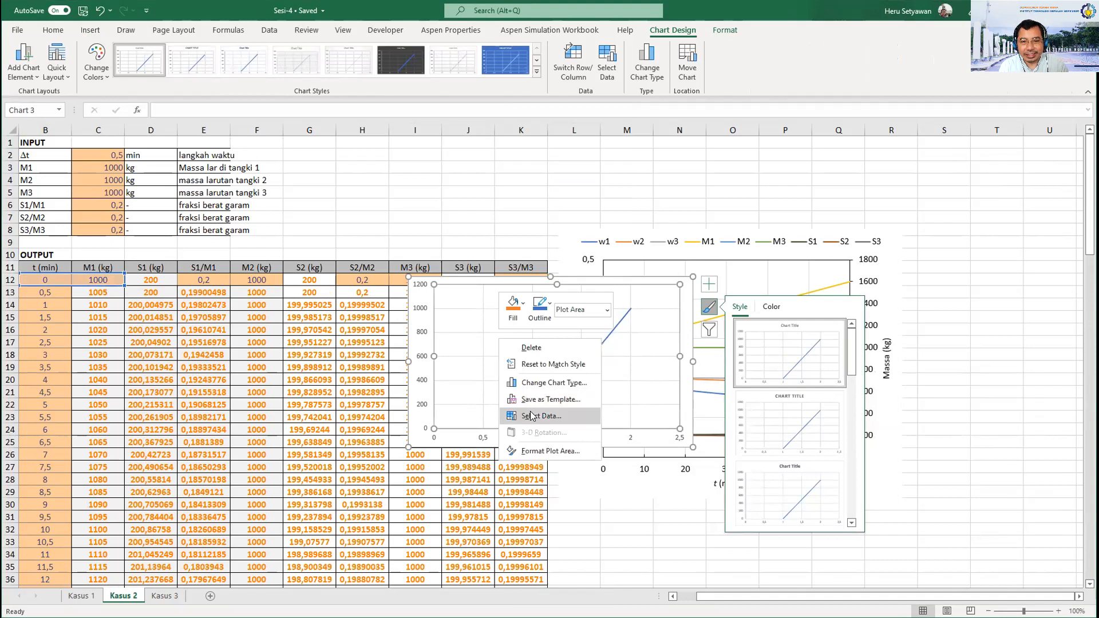
click(532, 416)
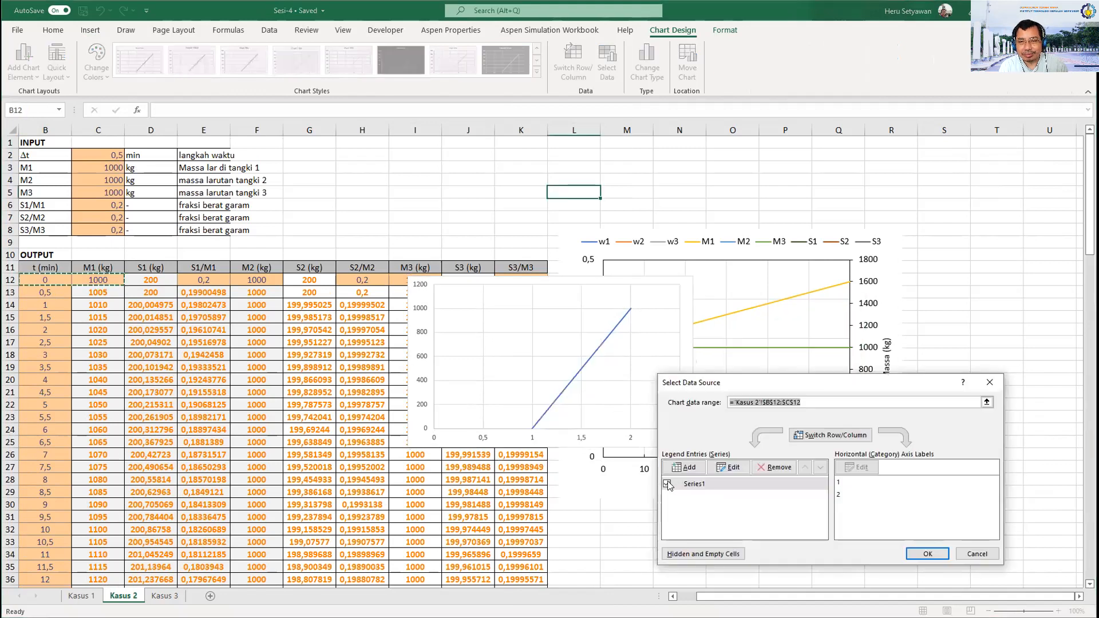
click(698, 484)
click(720, 470)
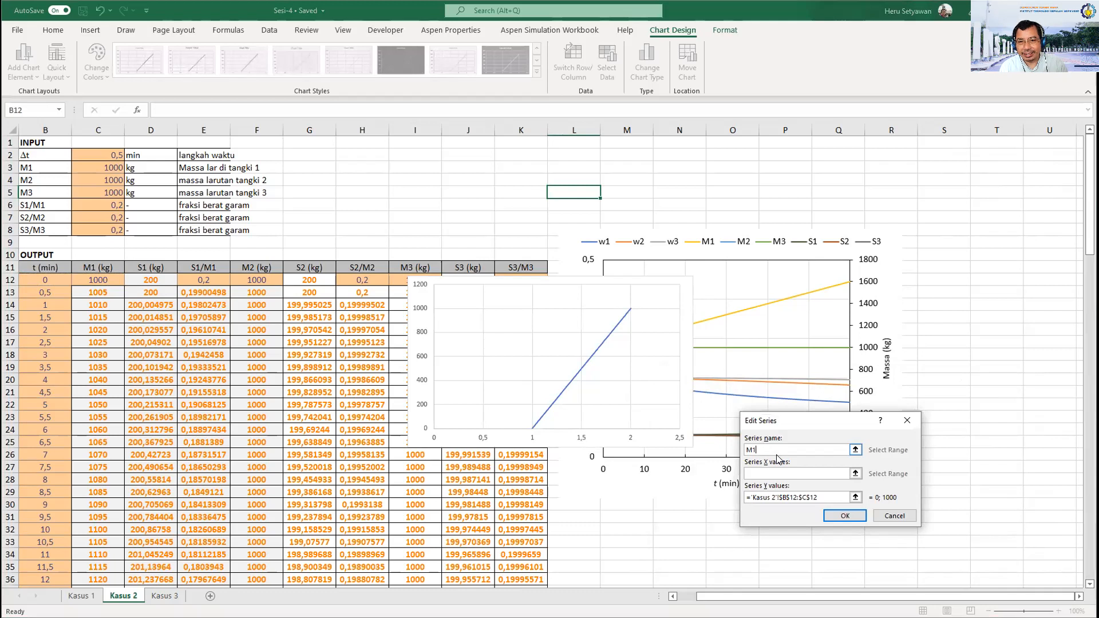
click(845, 516)
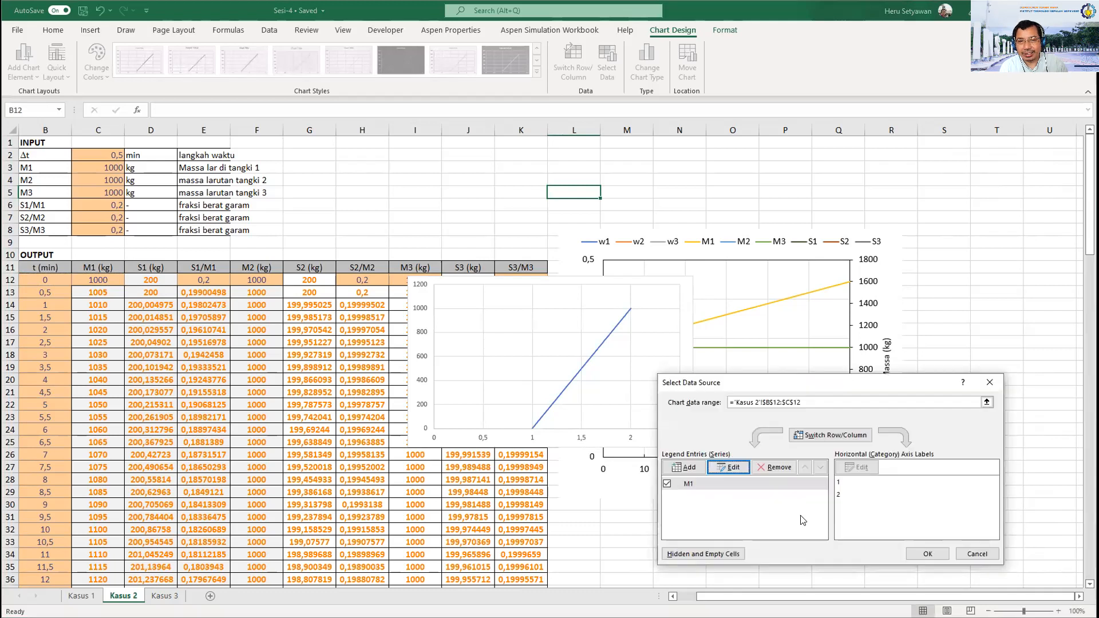
Add a data series named M2 to the new chart, using the times in B12:B132 as its X values.
click(670, 470)
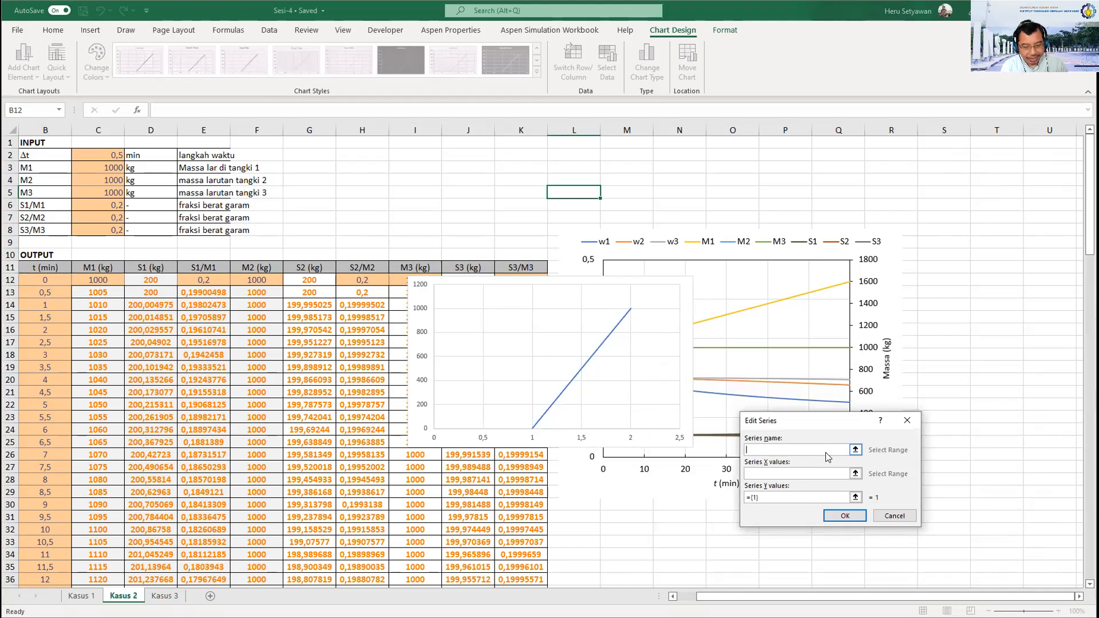
text(M2)
click(855, 474)
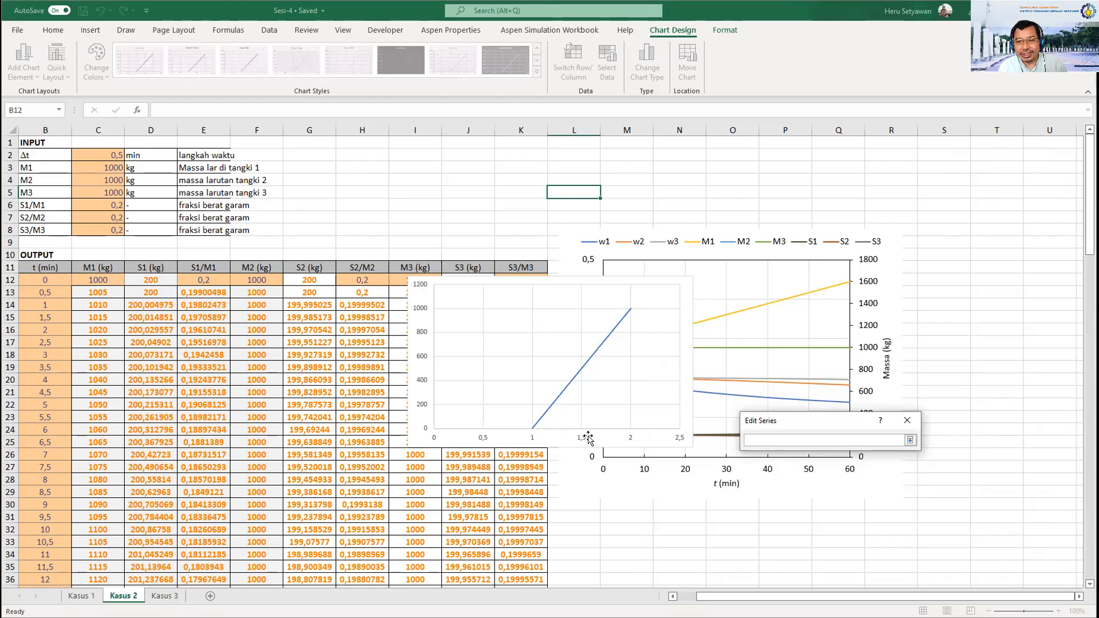
click(51, 277)
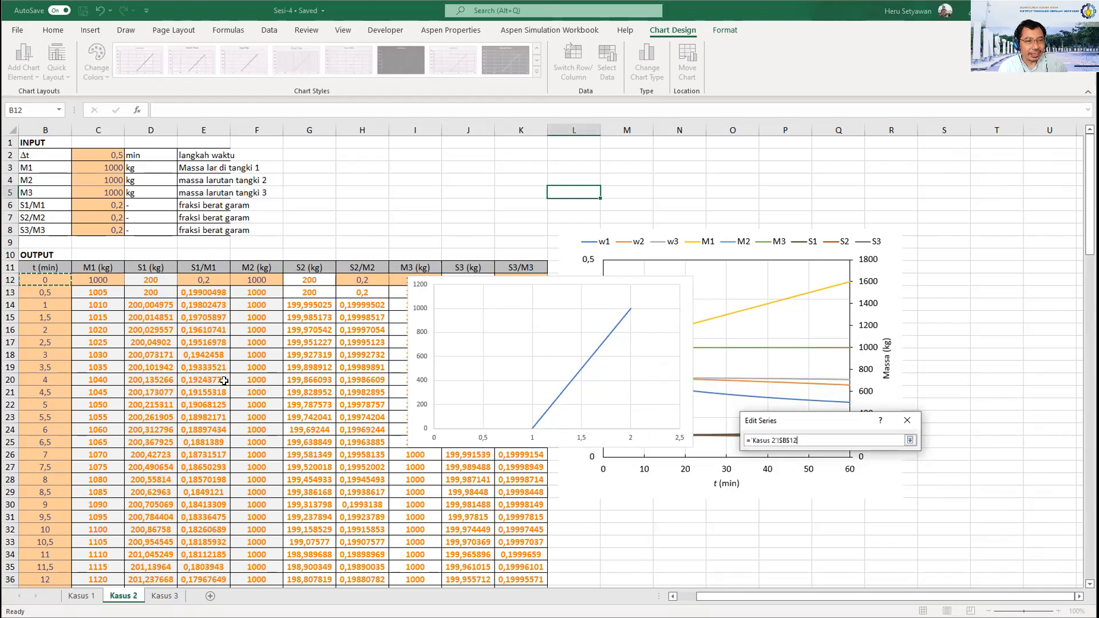
key(ctrl+shift+Down)
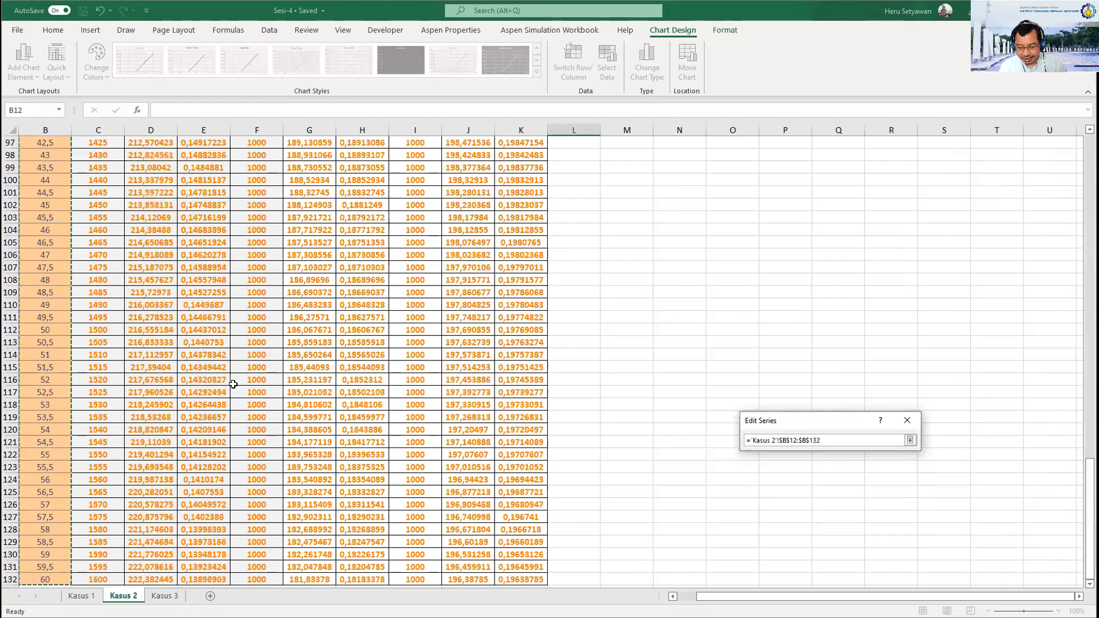
key(Return)
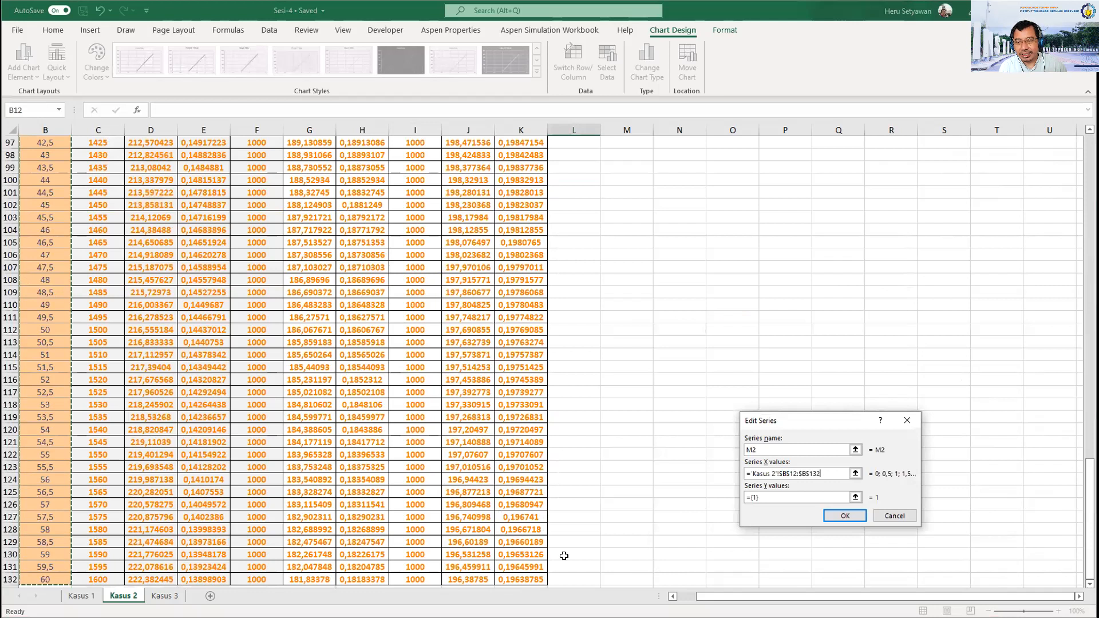
Set the Y values of the M2 series to the tank 2 masses in F12:F132 and accept the data source.
click(857, 498)
scroll(636, 452, up, 20)
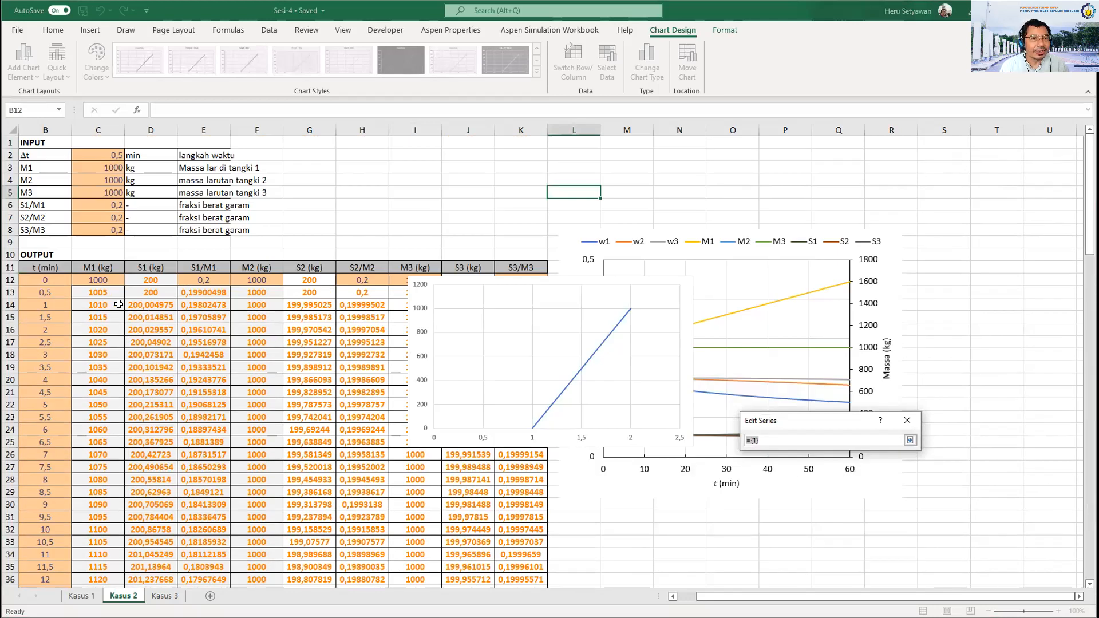
click(259, 279)
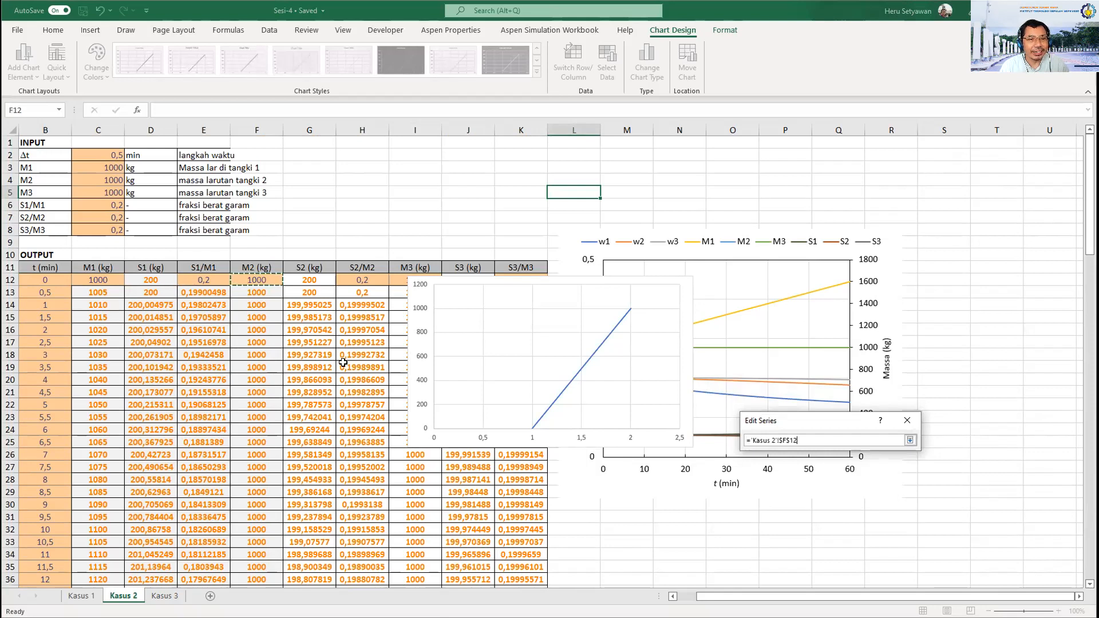
key(ctrl+shift+Down)
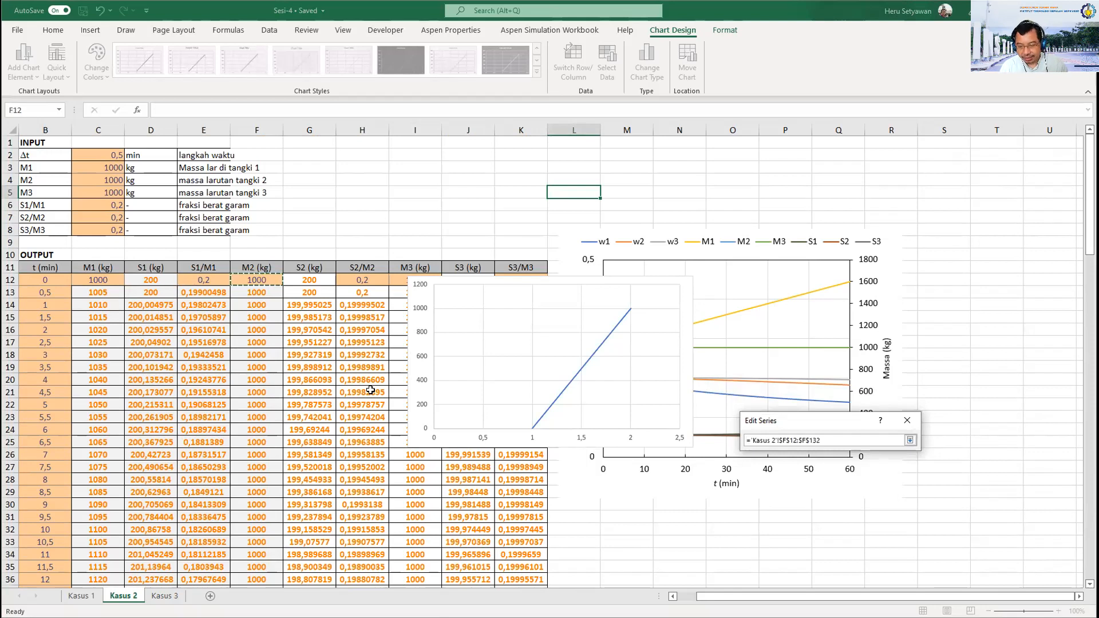
key(Return)
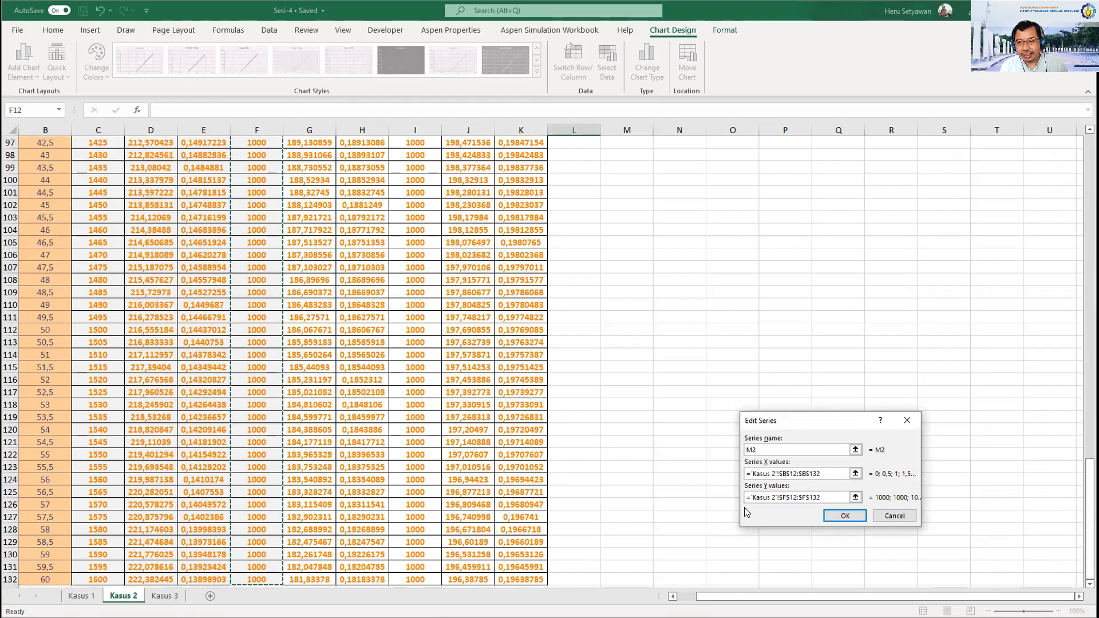
click(842, 517)
click(928, 554)
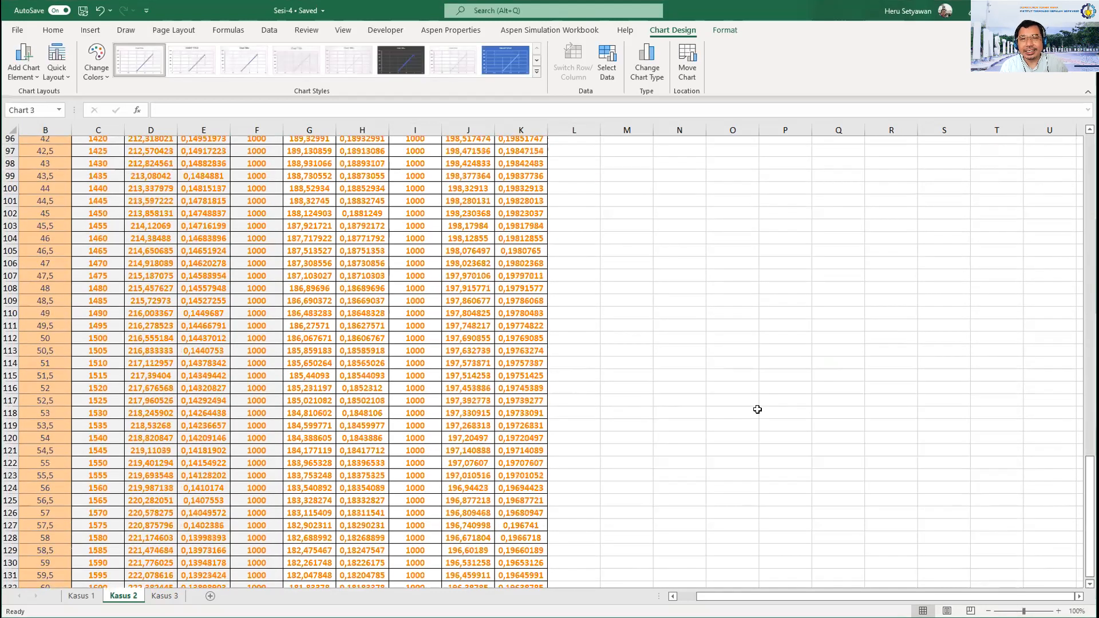
Move the new chart below the existing results chart so both can be seen.
scroll(758, 415, up, 10)
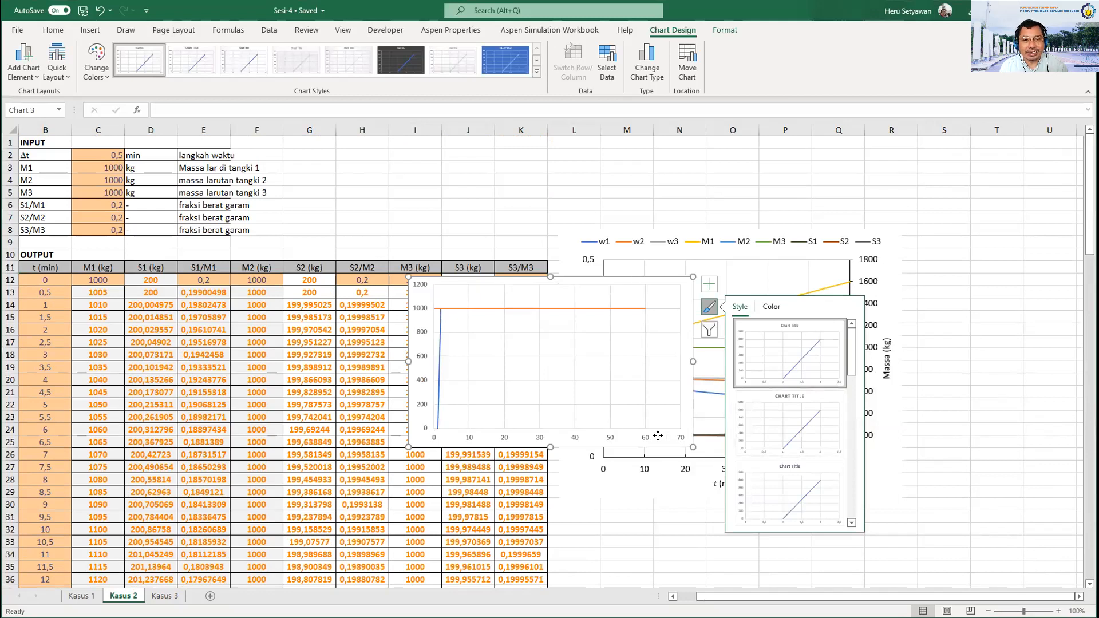
drag(658, 439, 836, 583)
Edit the new chart's M1 series so its X values are the times in B12:B132.
mouse_move(619, 467)
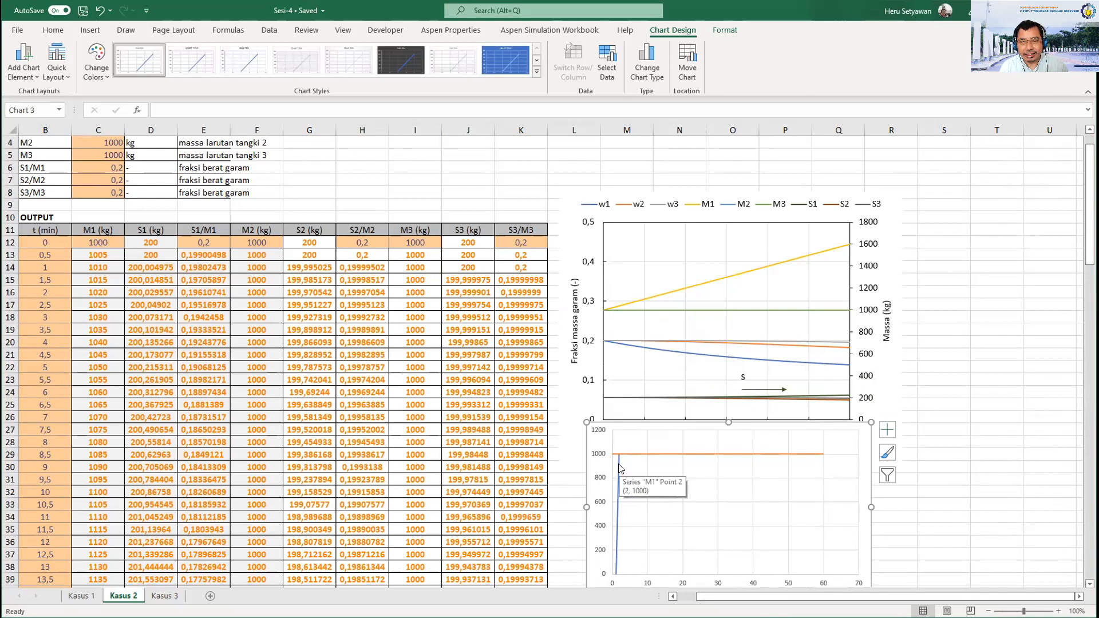
right_click(619, 467)
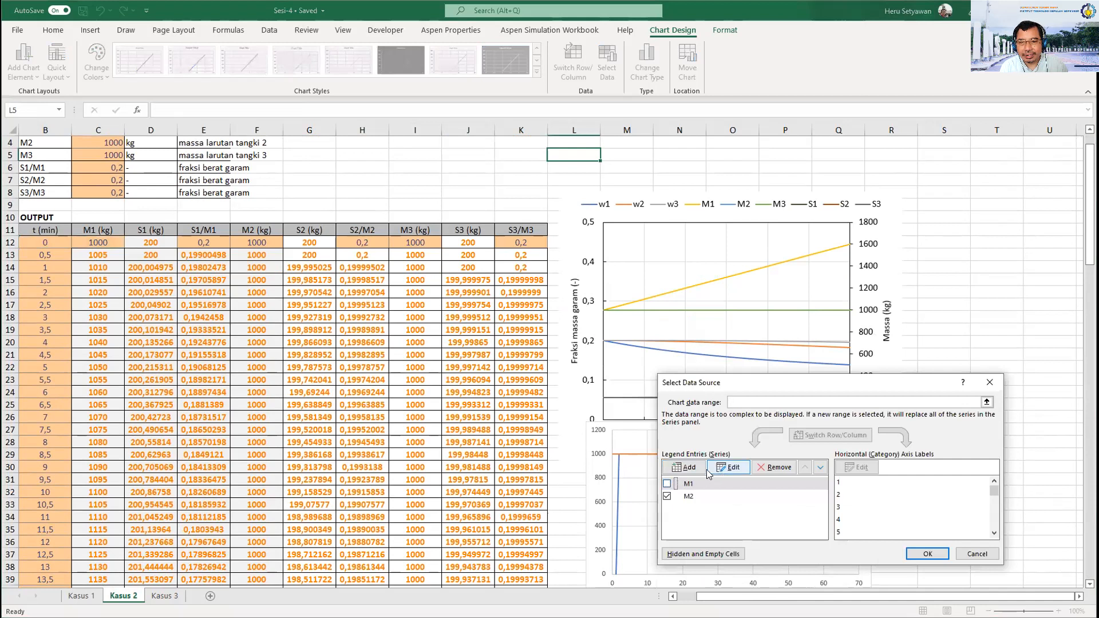
click(667, 483)
click(734, 470)
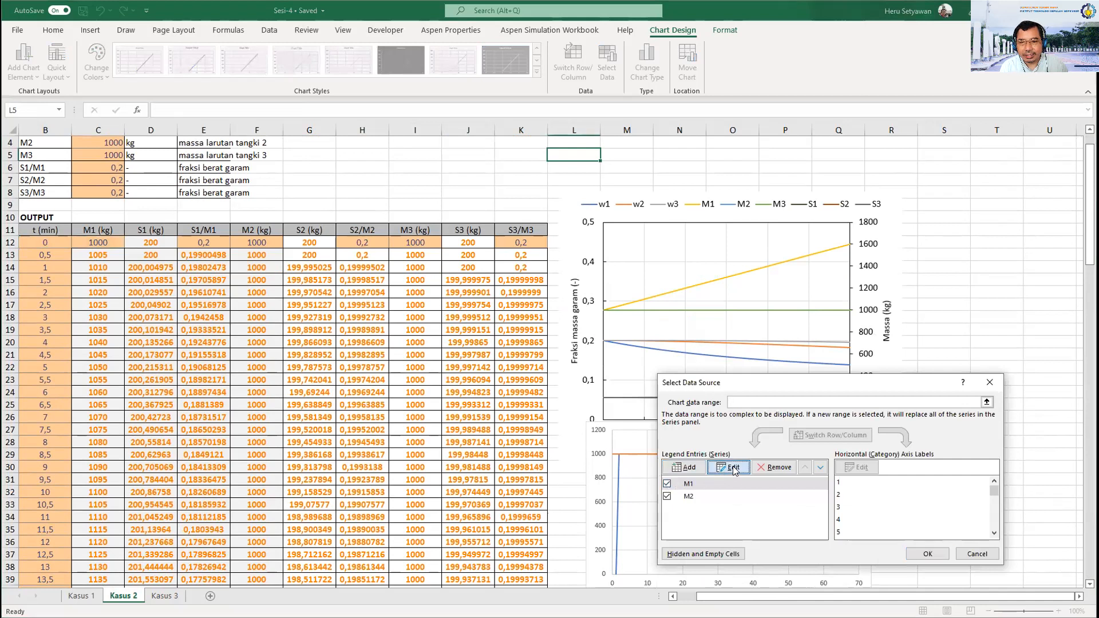
click(854, 474)
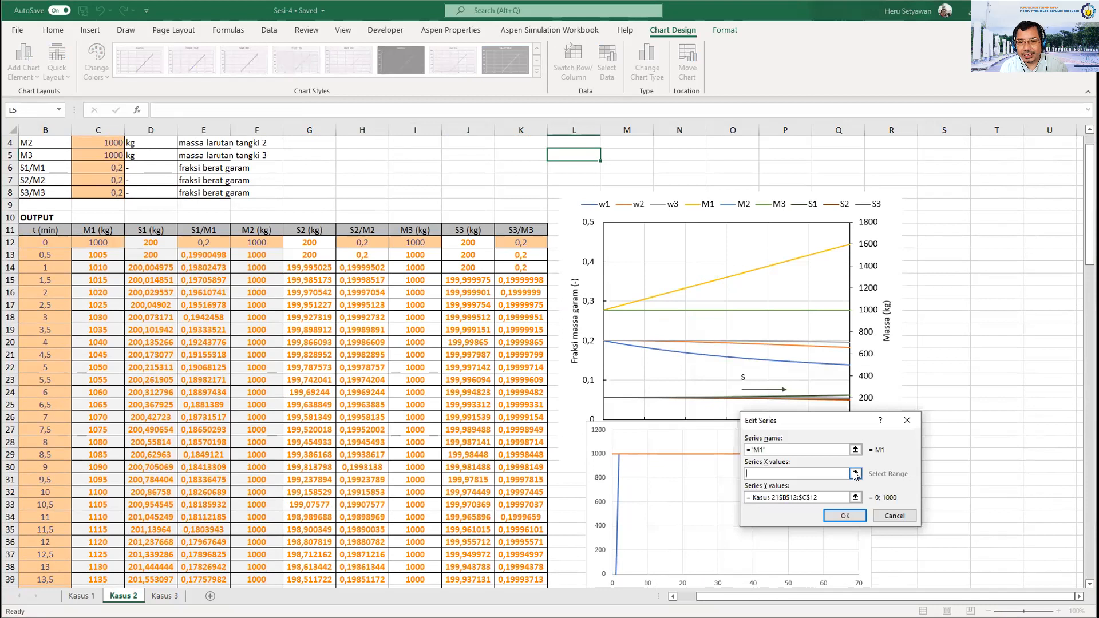
click(48, 247)
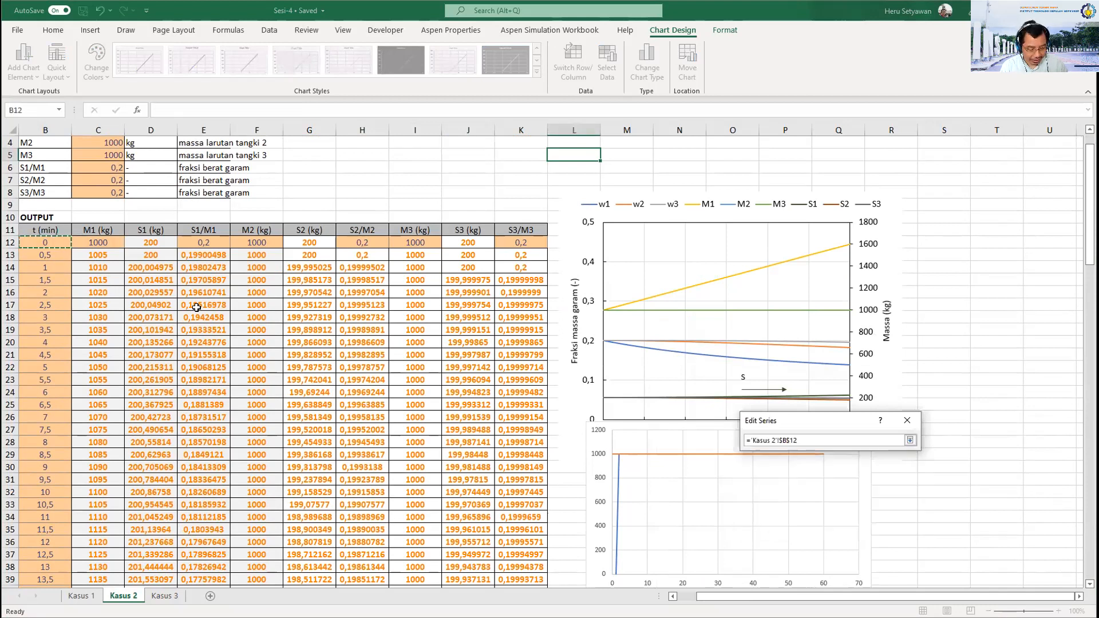
text(:$B$132)
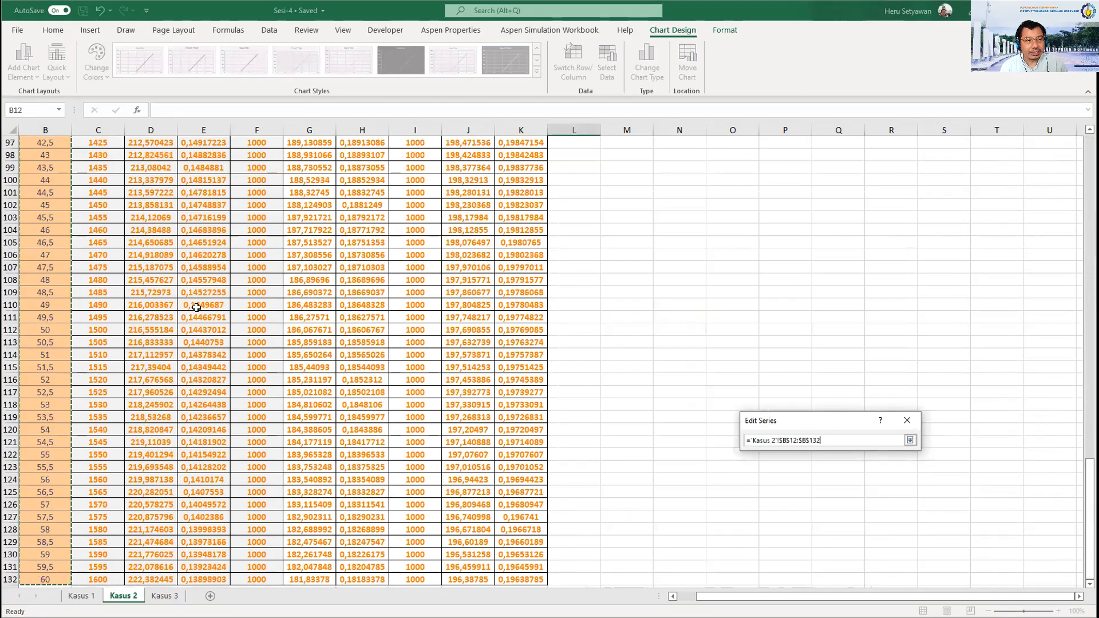
key(Return)
Set the Y values of the M1 series to the tank 1 masses in C12:C132 and accept the series.
click(856, 498)
scroll(166, 298, up, 4)
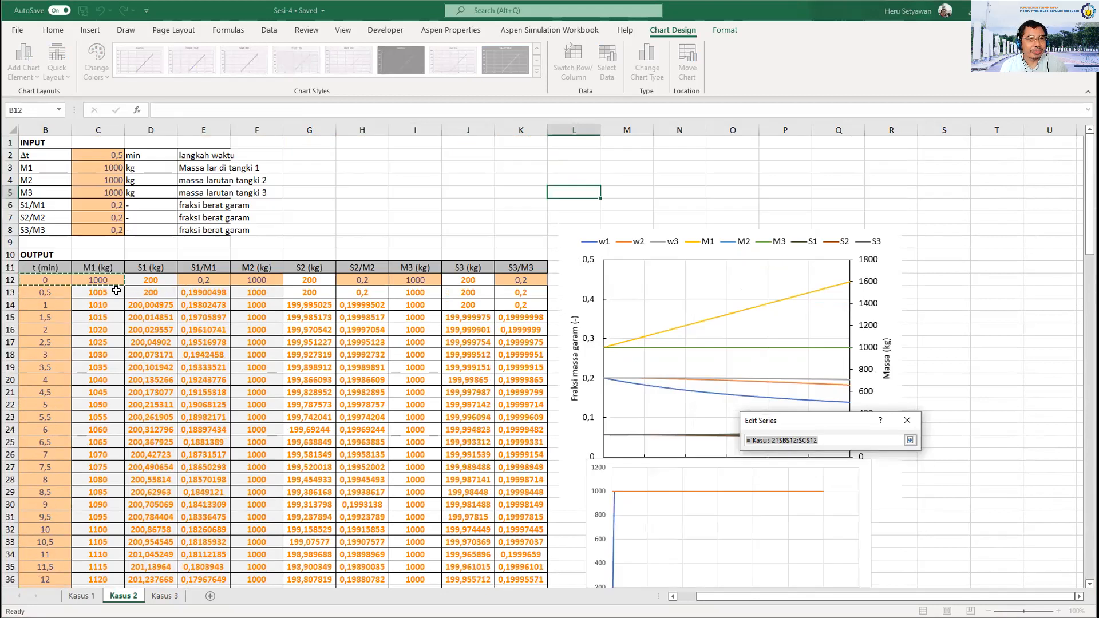
click(115, 281)
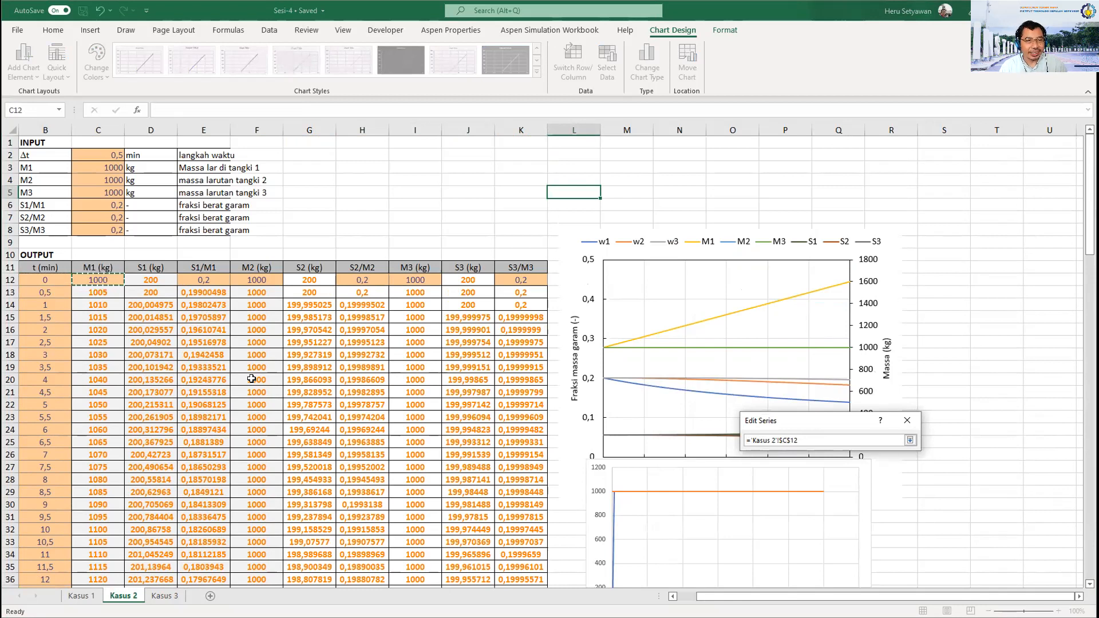
key(ctrl+shift+Down)
key(Return)
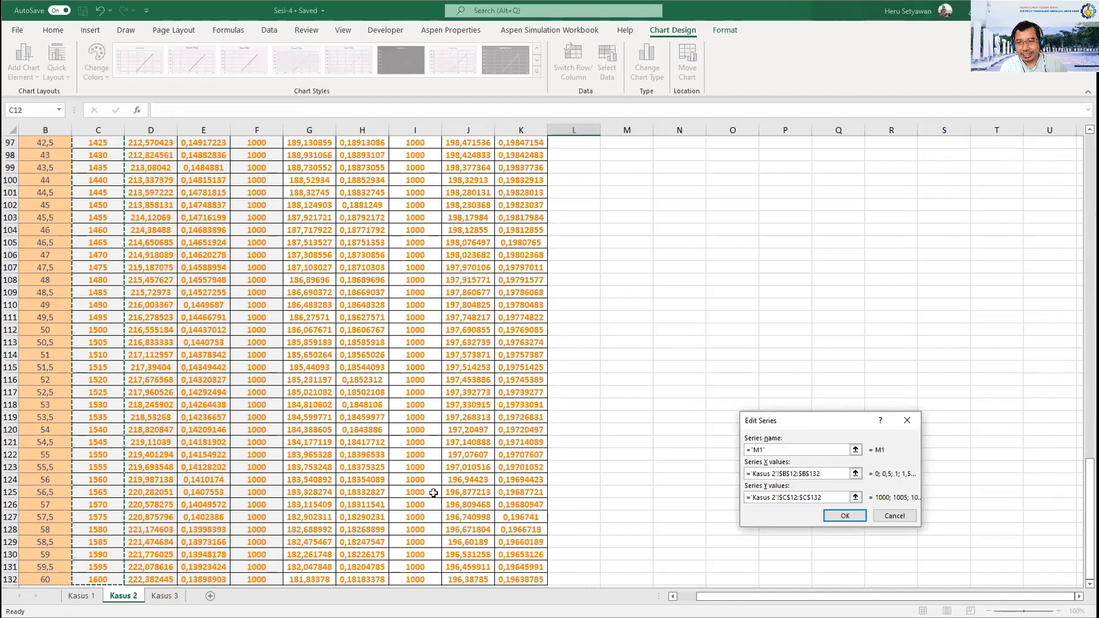
click(844, 516)
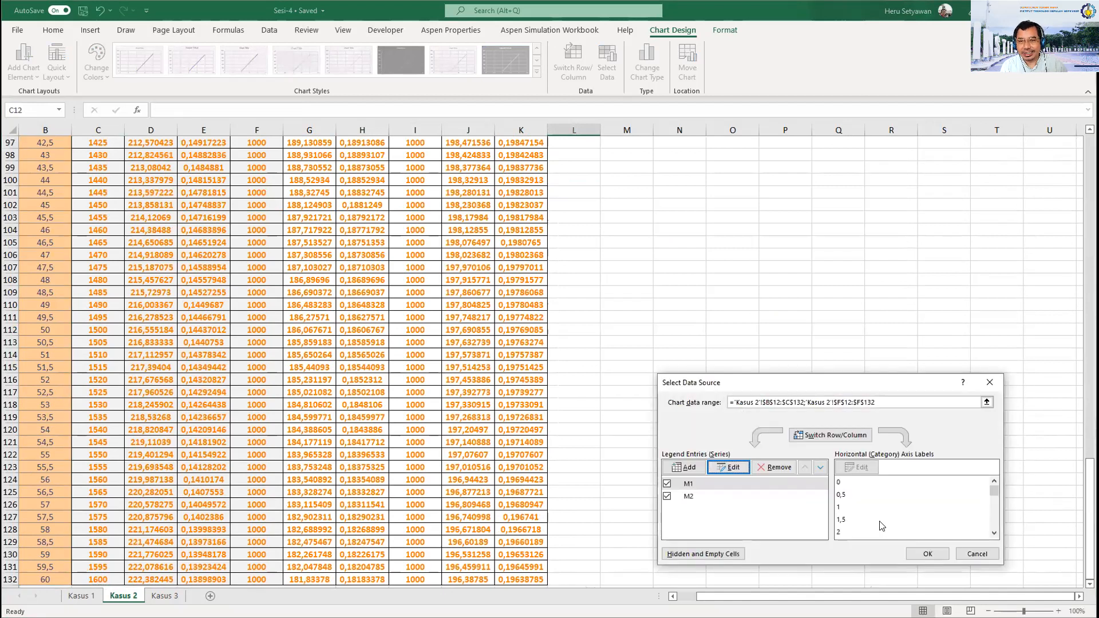
Add a data series named M3 to the new chart, using the times in B12:B132 as its X values.
click(698, 469)
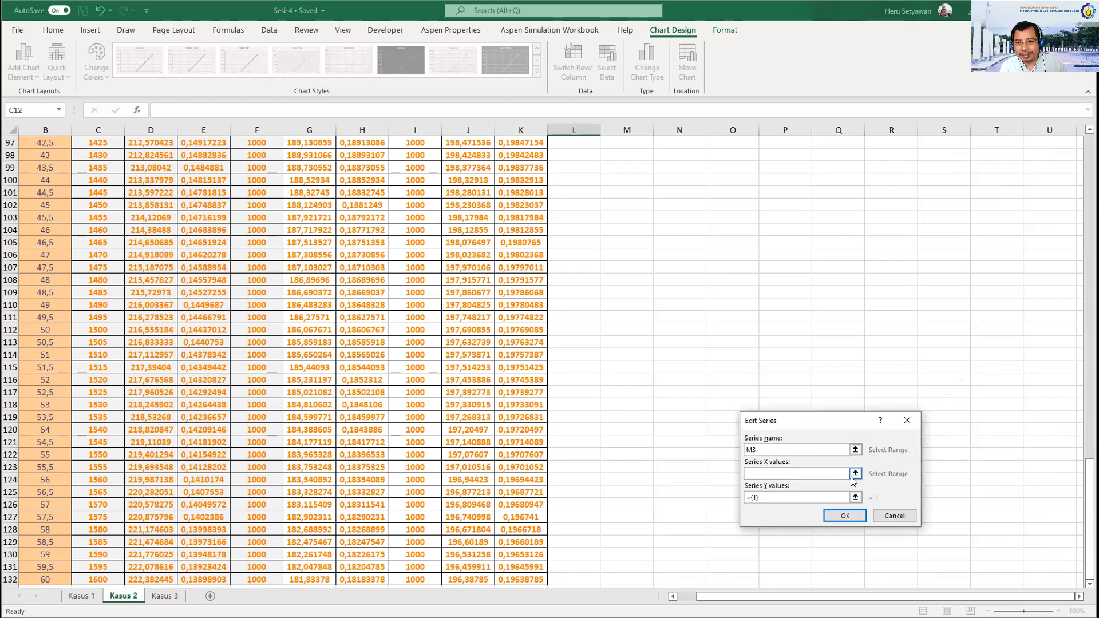
click(855, 474)
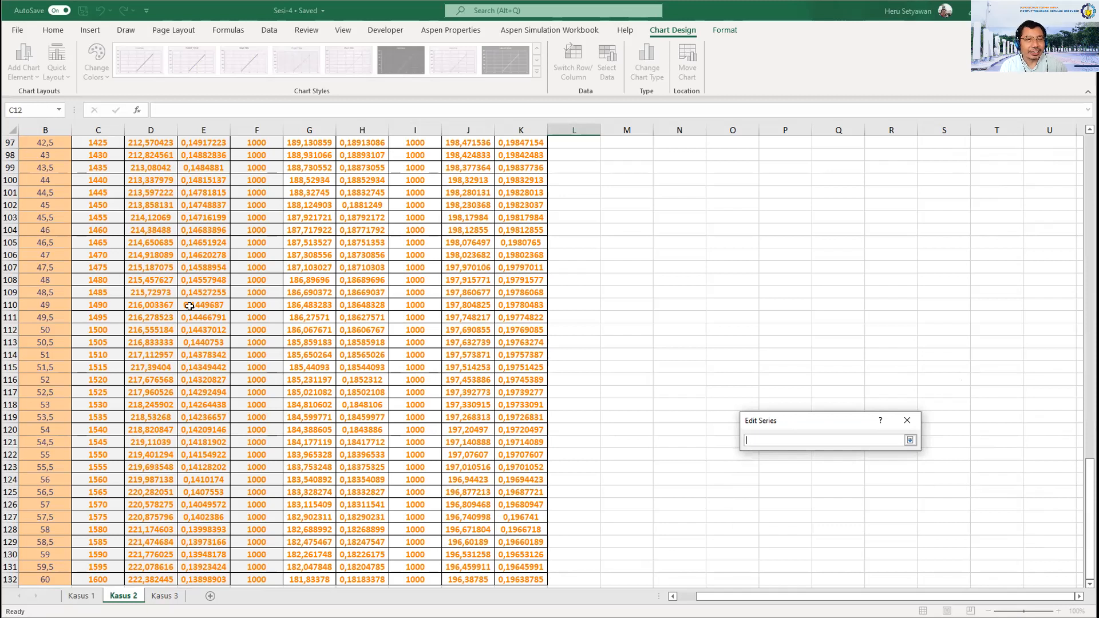
scroll(190, 306, up, 20)
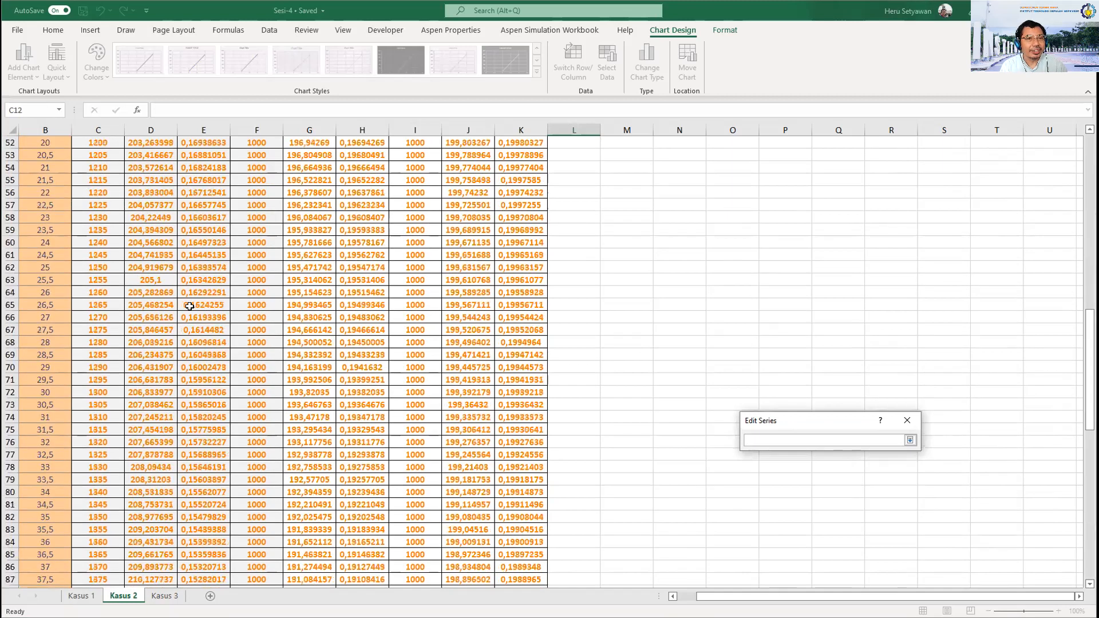
scroll(46, 281, up, 5)
click(44, 280)
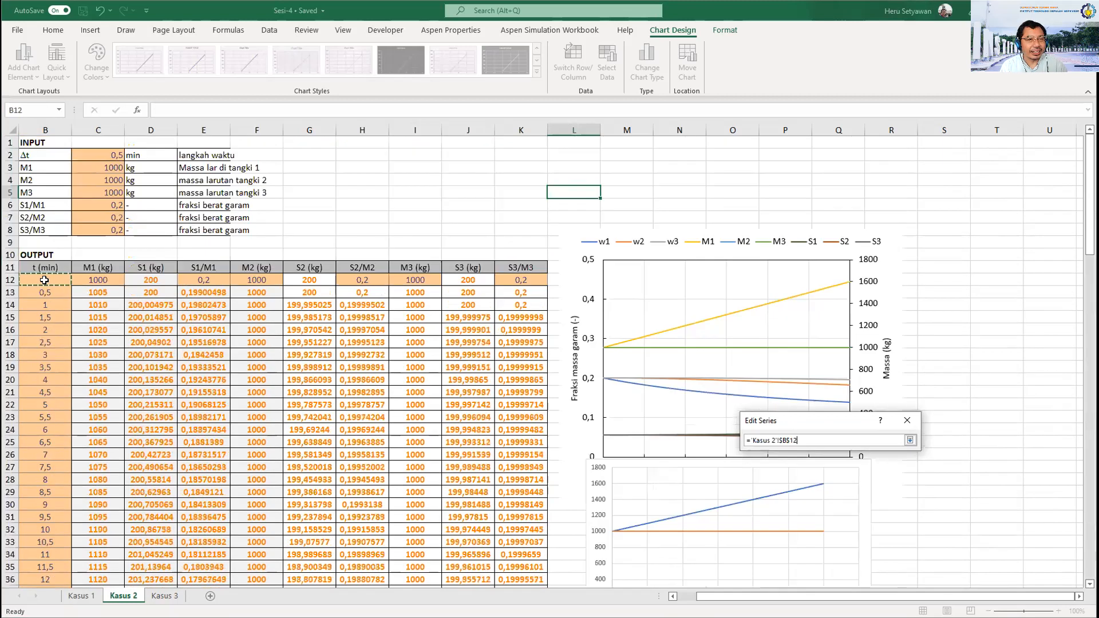
key(ctrl+shift+Down)
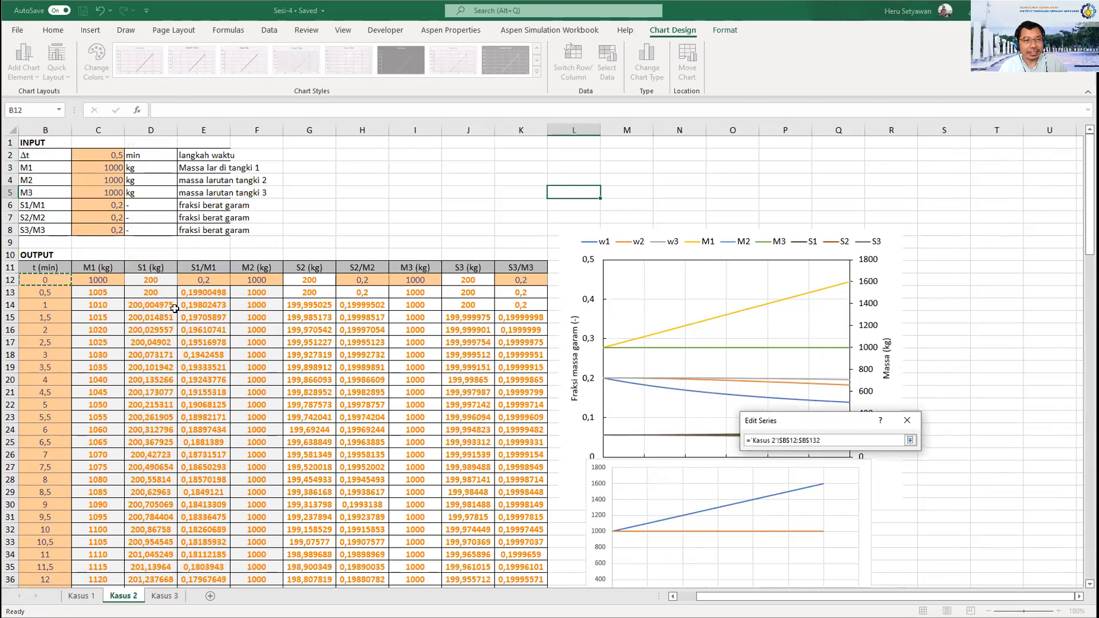
key(Return)
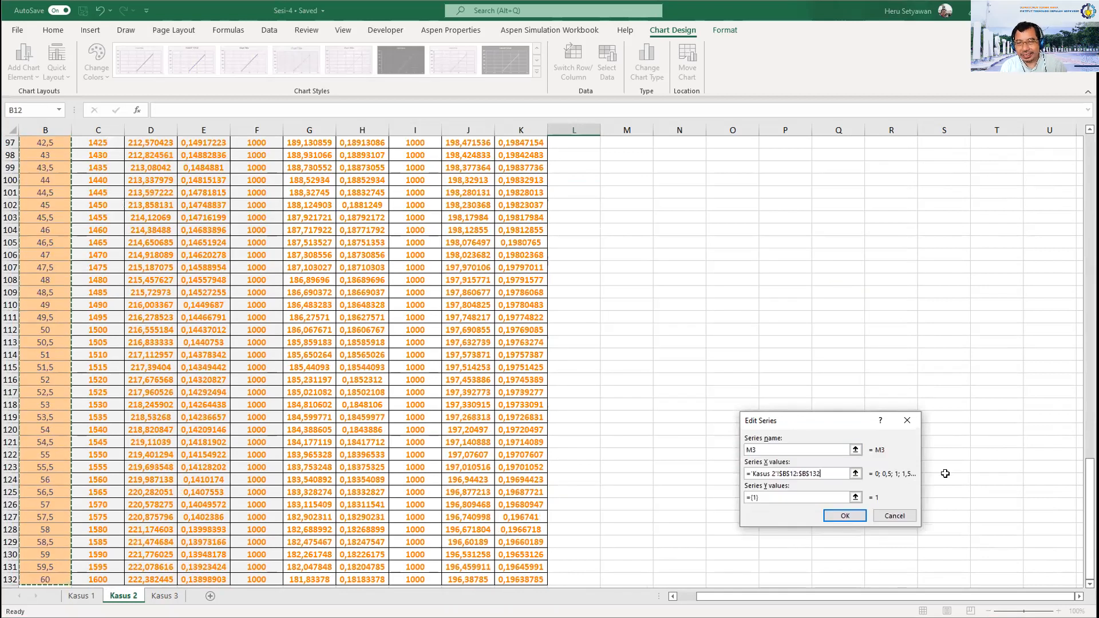
Set the M3 series' Y values to I12:I132, accept the data source, and move the new chart clear of the existing chart's time axis.
click(855, 498)
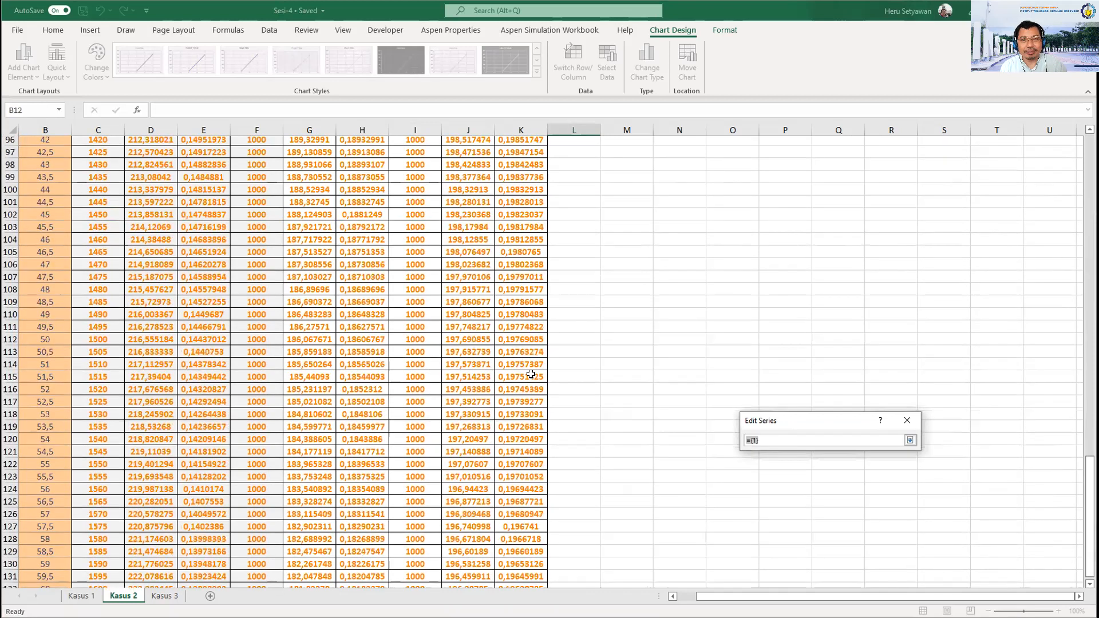
scroll(532, 374, up, 20)
click(420, 241)
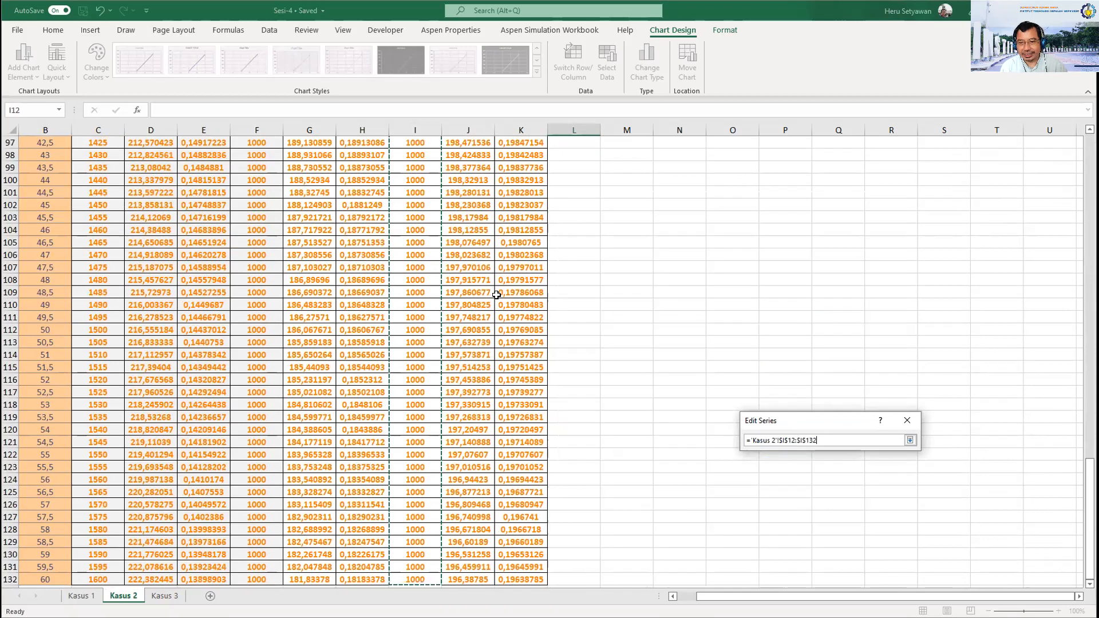
click(910, 440)
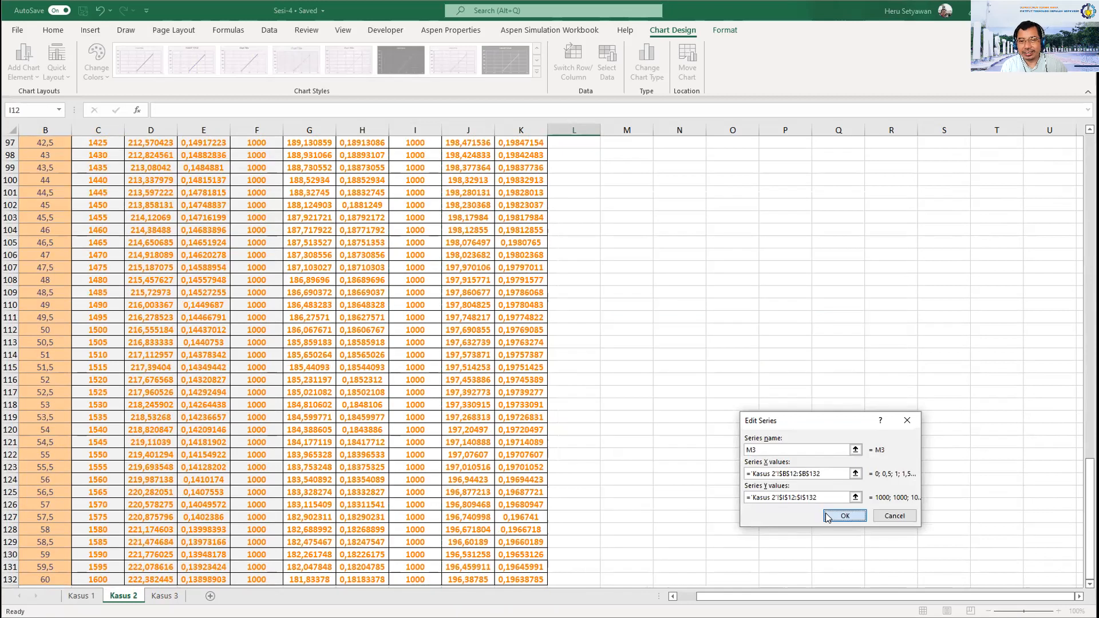
click(844, 517)
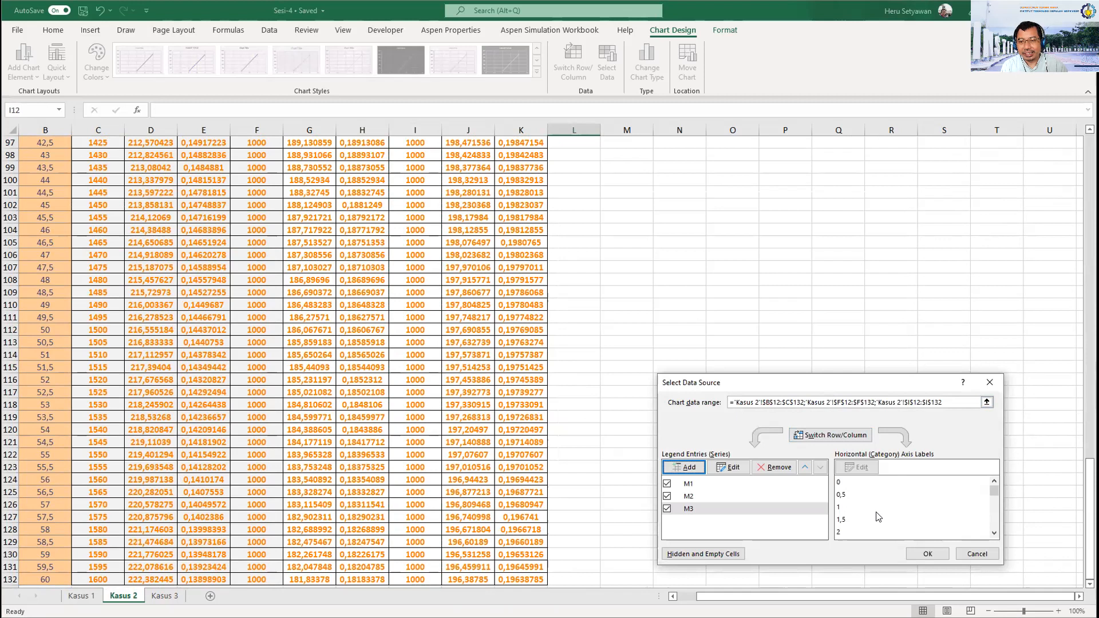
click(926, 554)
scroll(751, 321, up, 20)
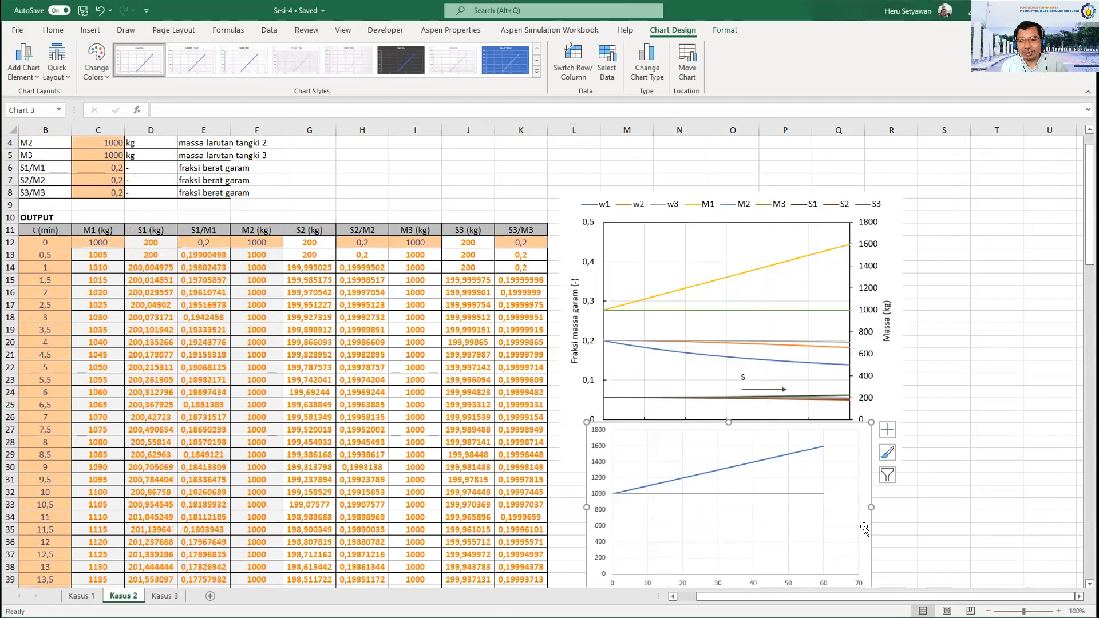
drag(863, 528, 868, 547)
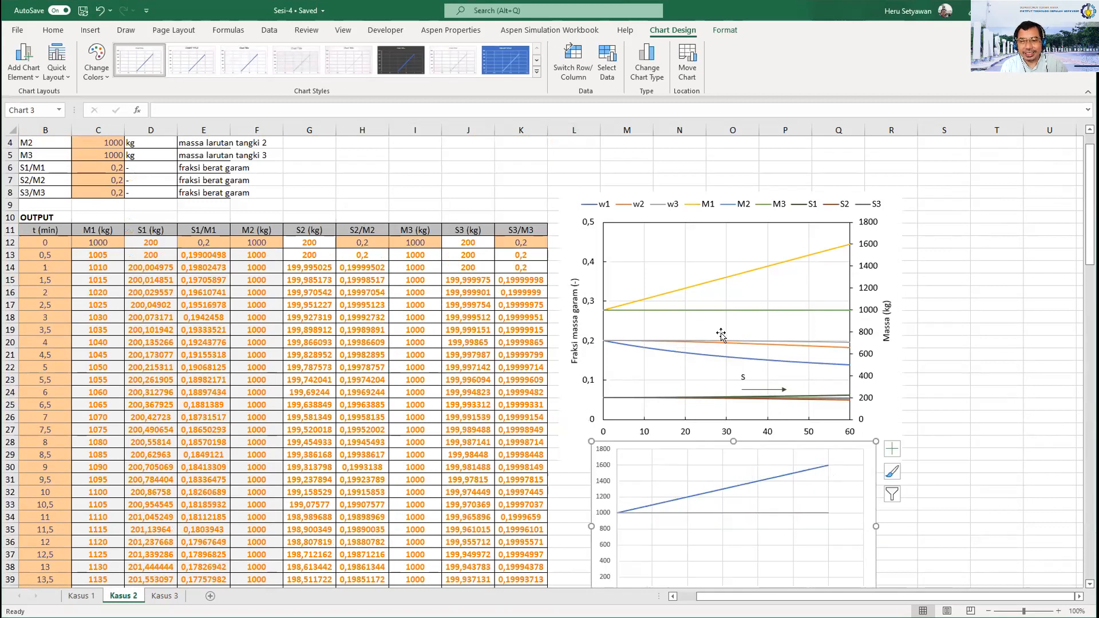
Examine the existing results chart's combination settings to see which of the w, M and S series use the secondary axis.
right_click(657, 300)
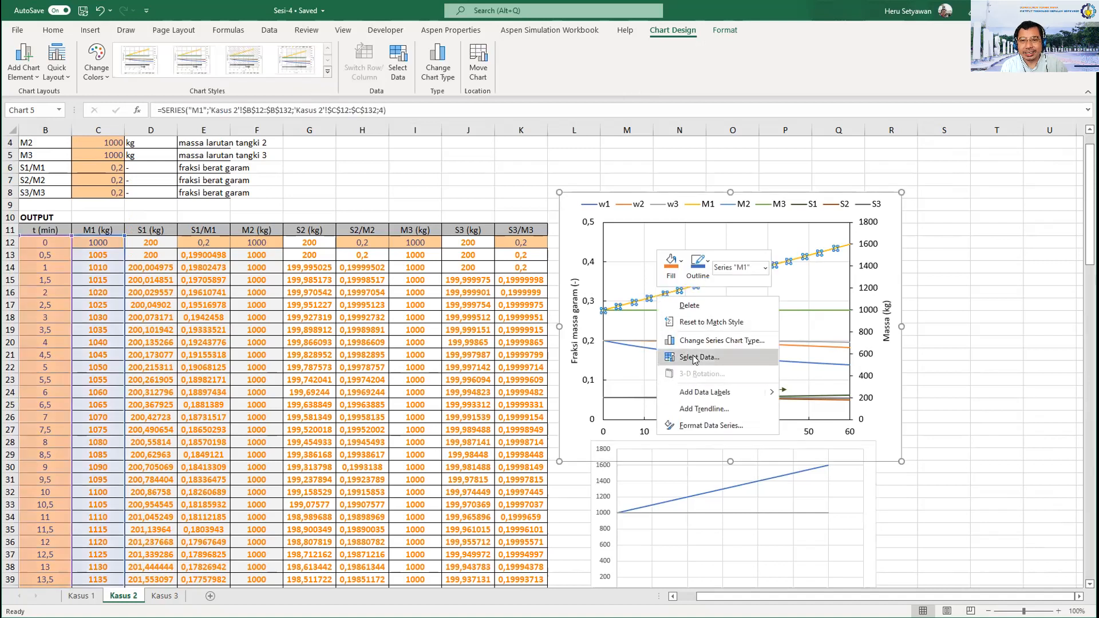
click(709, 342)
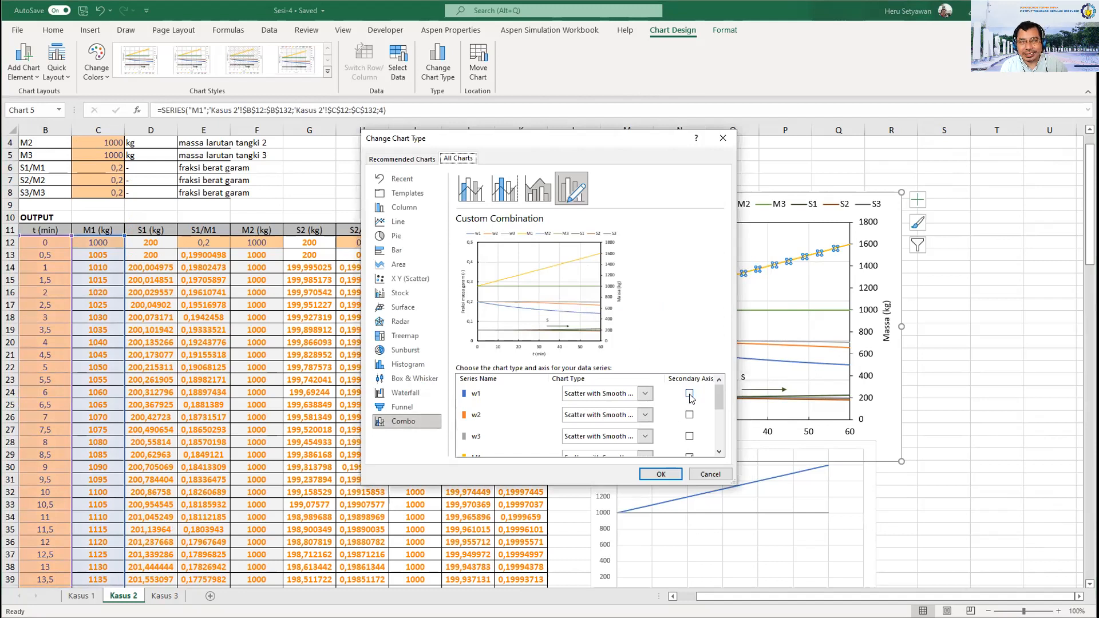
scroll(690, 401, down, 3)
scroll(694, 418, up, 3)
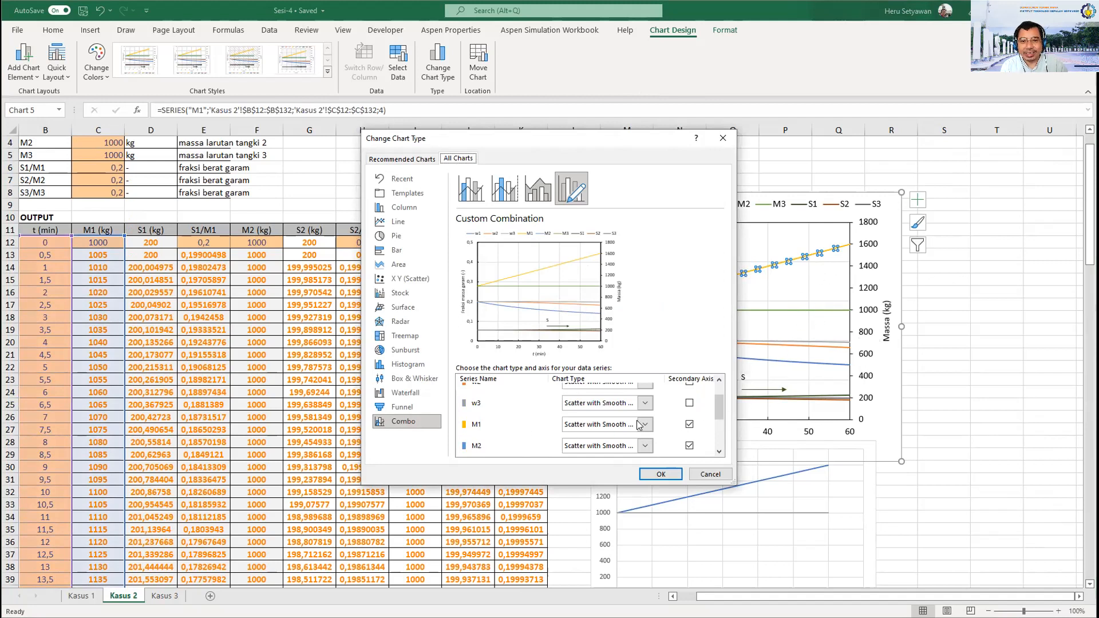
scroll(537, 415, down, 2)
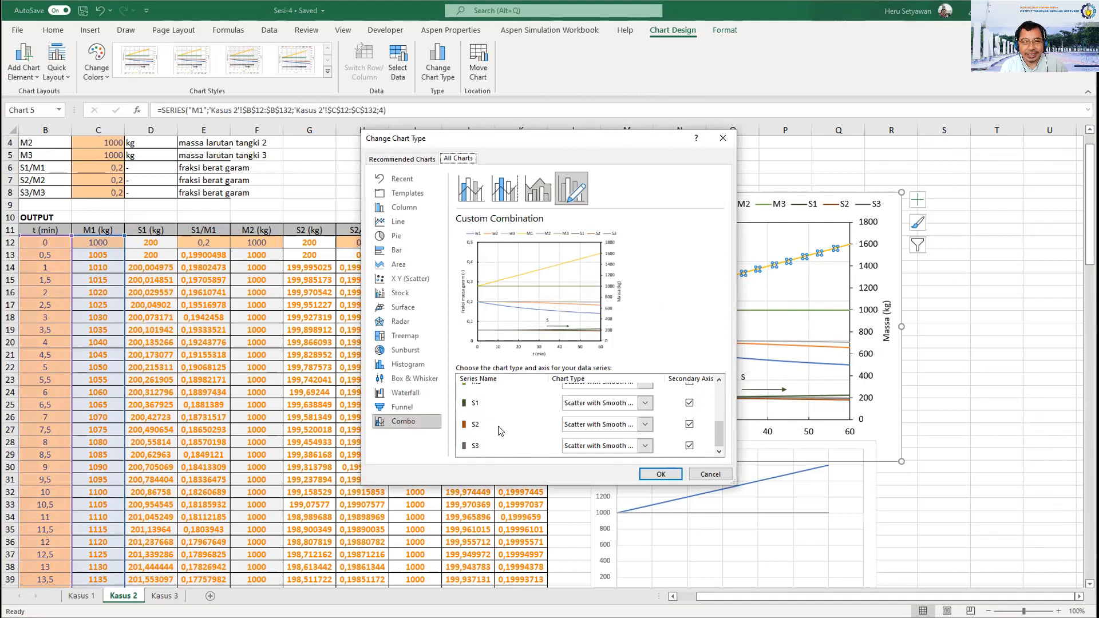
scroll(532, 410, up, 3)
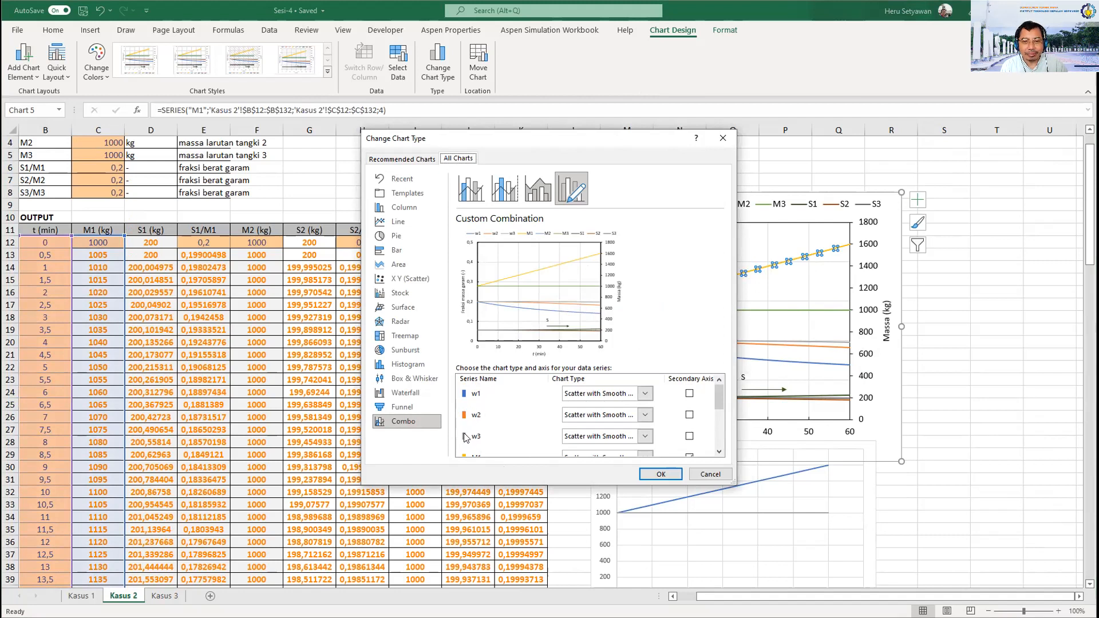
scroll(507, 438, down, 2)
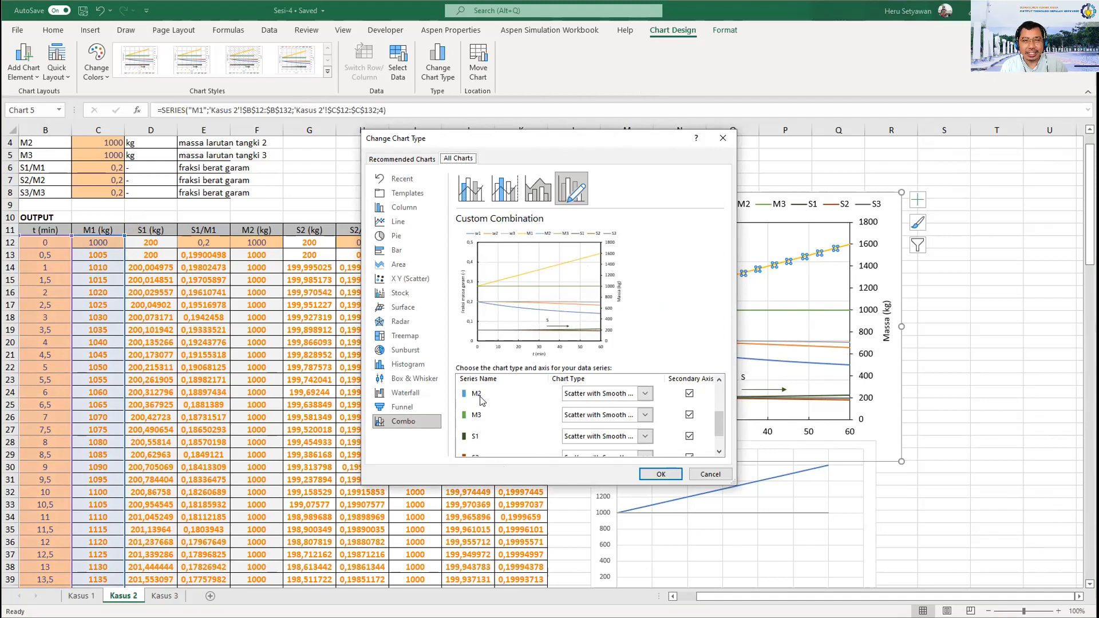
scroll(487, 417, down, 1)
scroll(484, 441, down, 1)
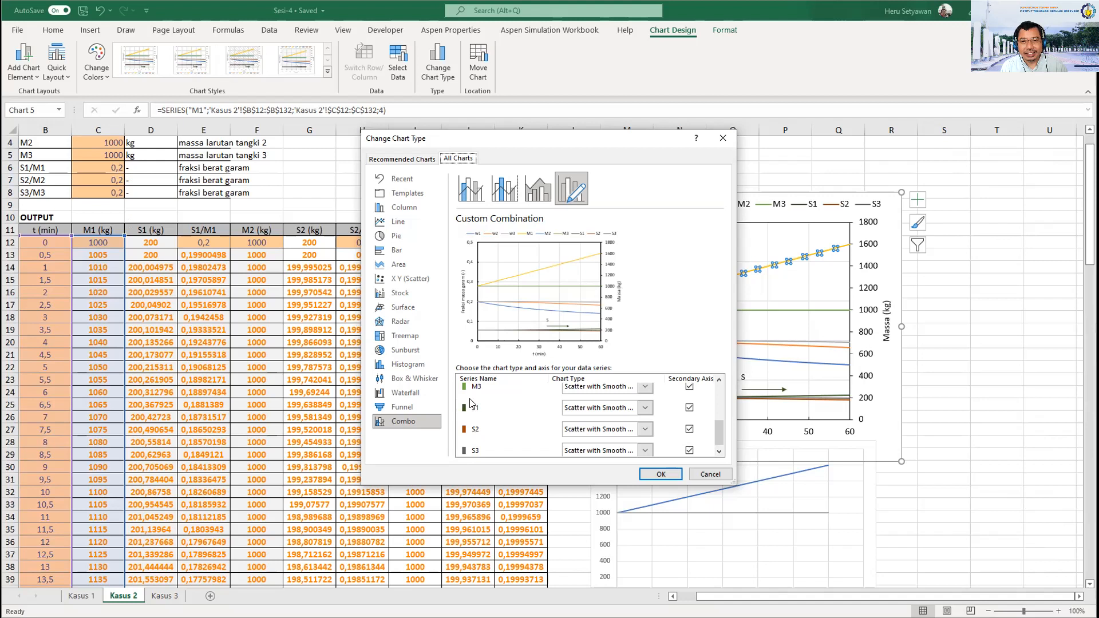
scroll(476, 393, up, 3)
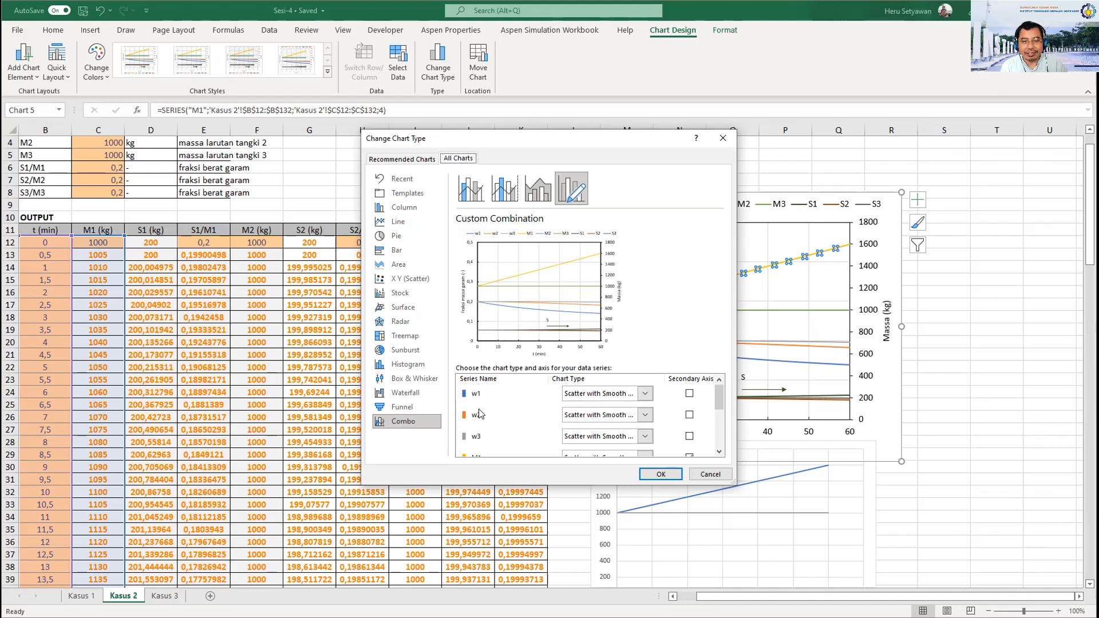
click(663, 473)
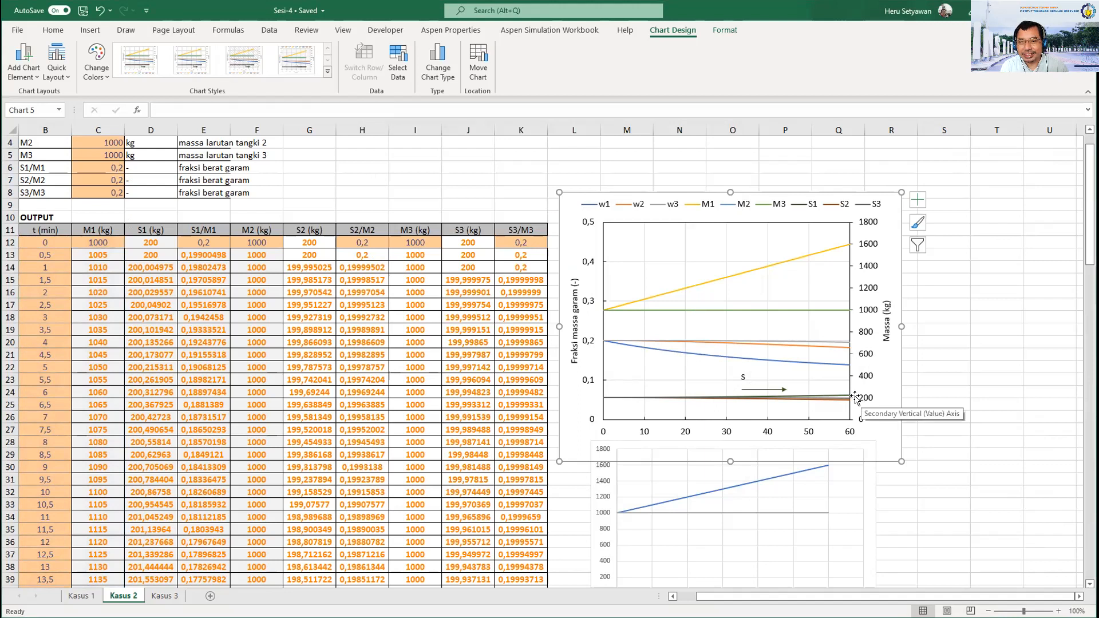
Compare the existing results chart with the new mass chart and inspect its mass, salt and salt-fraction curves at 60 minutes.
mouse_move(849, 403)
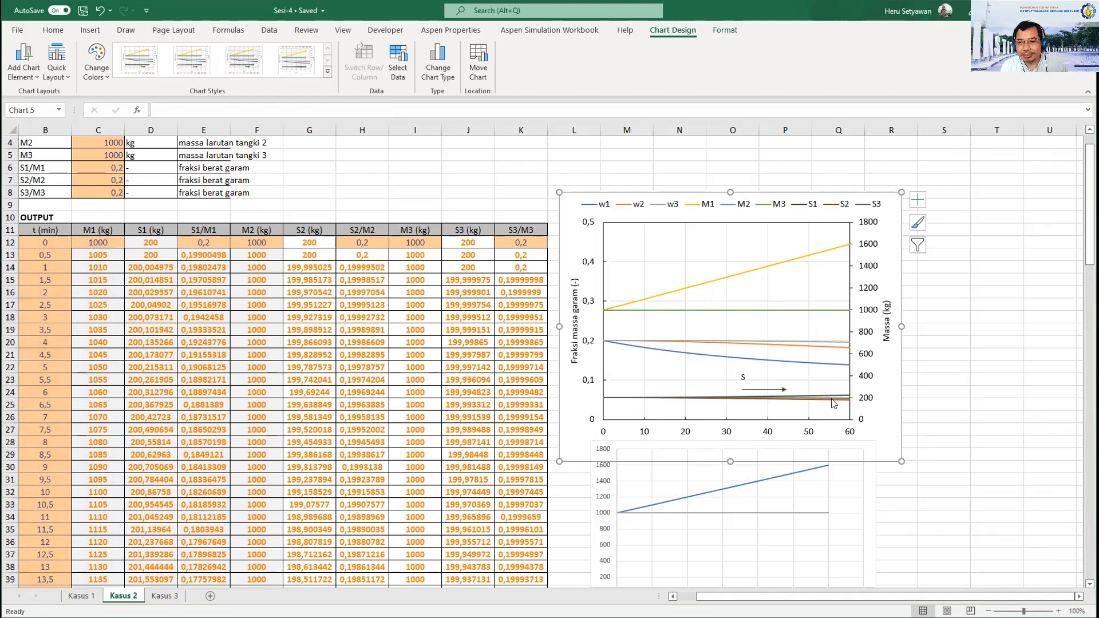
scroll(767, 491, down, 2)
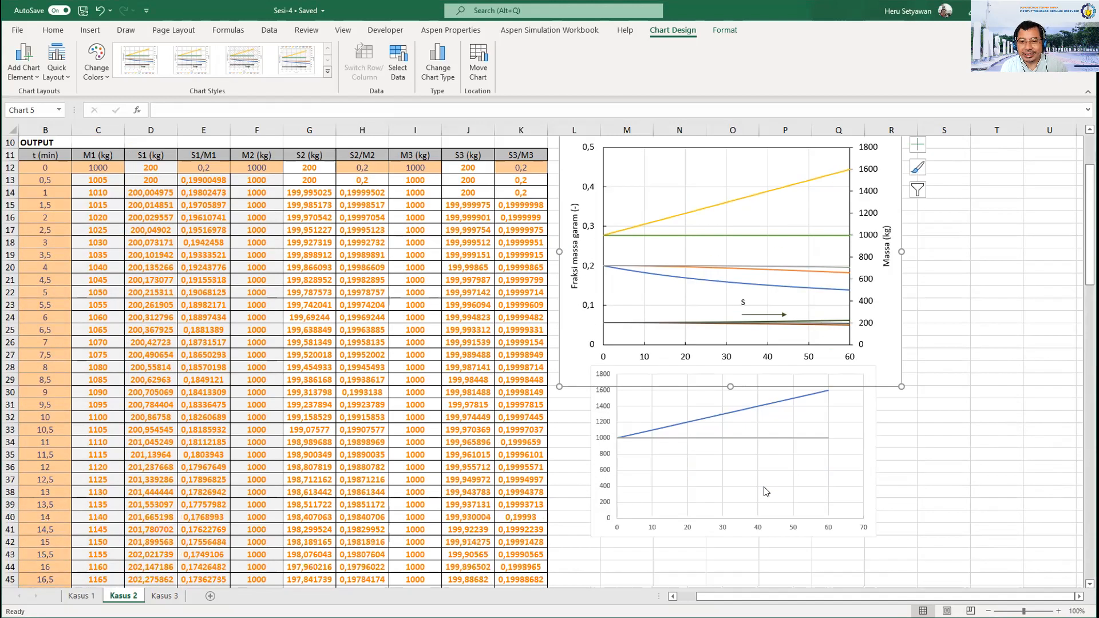
scroll(767, 492, up, 3)
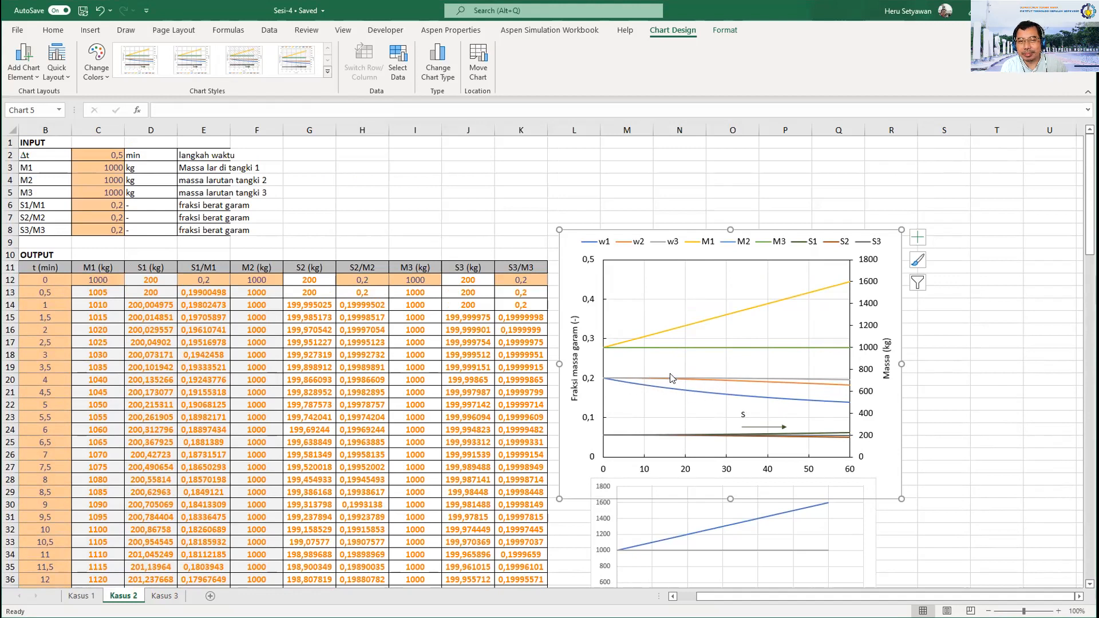
mouse_move(845, 382)
mouse_move(851, 285)
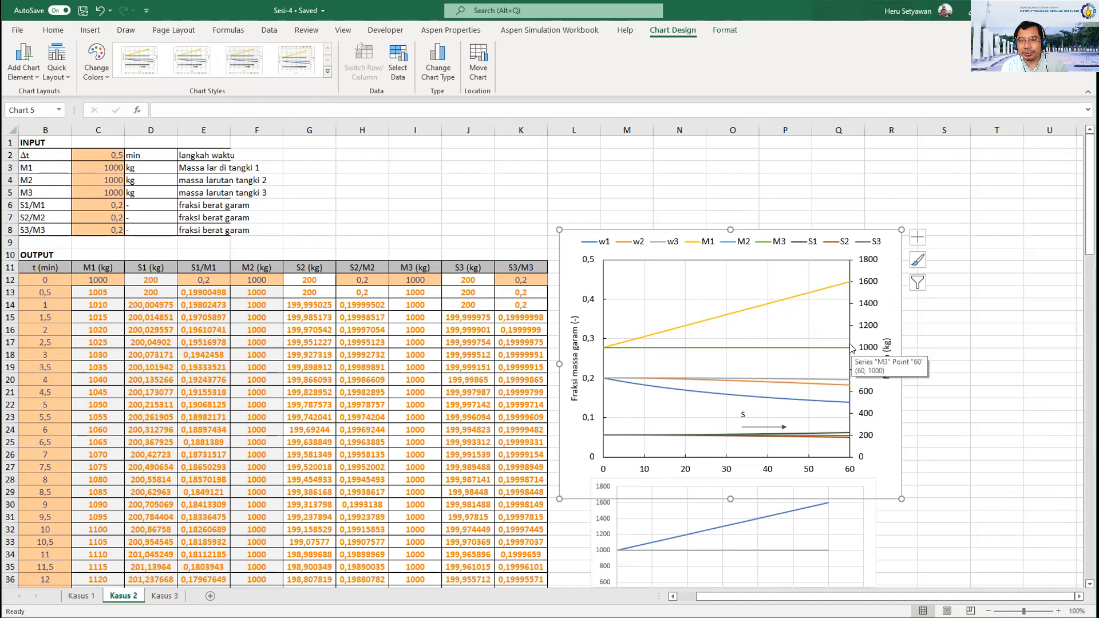
Examine the Kasus 2 output table down to its 60-minute row and return to the input section and charts.
mouse_move(849, 436)
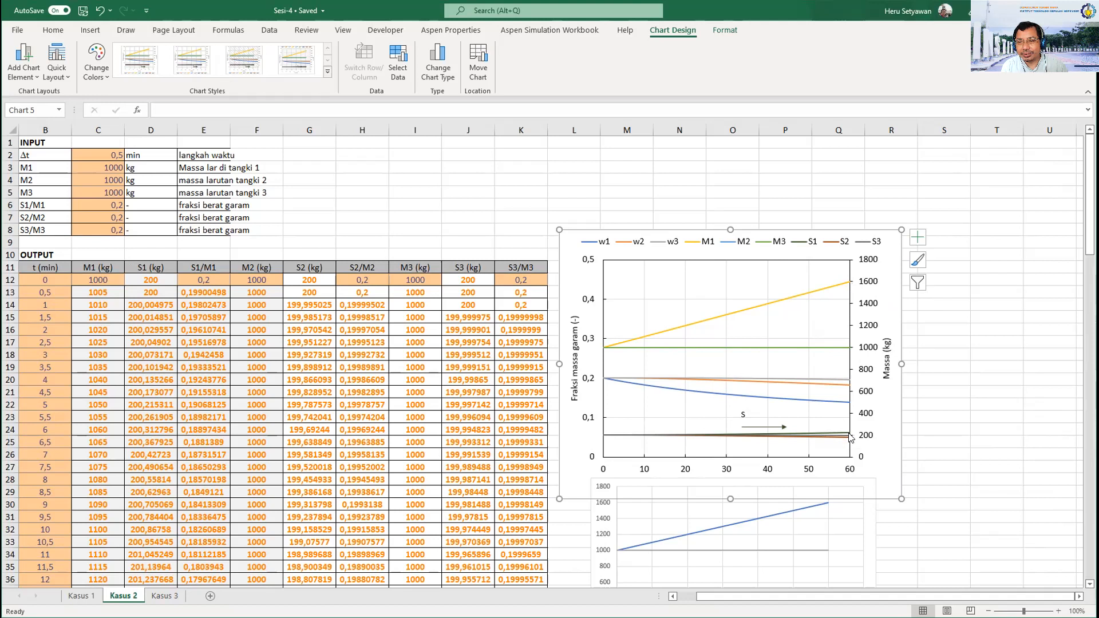
scroll(503, 421, down, 18)
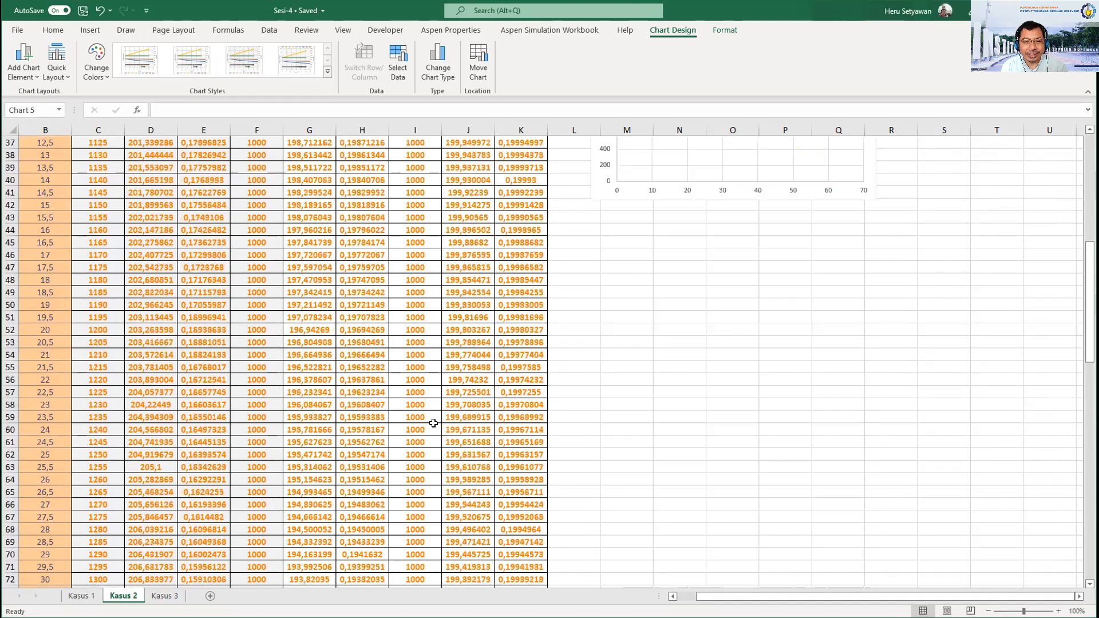
scroll(454, 431, down, 9)
scroll(478, 480, down, 11)
scroll(470, 401, up, 1)
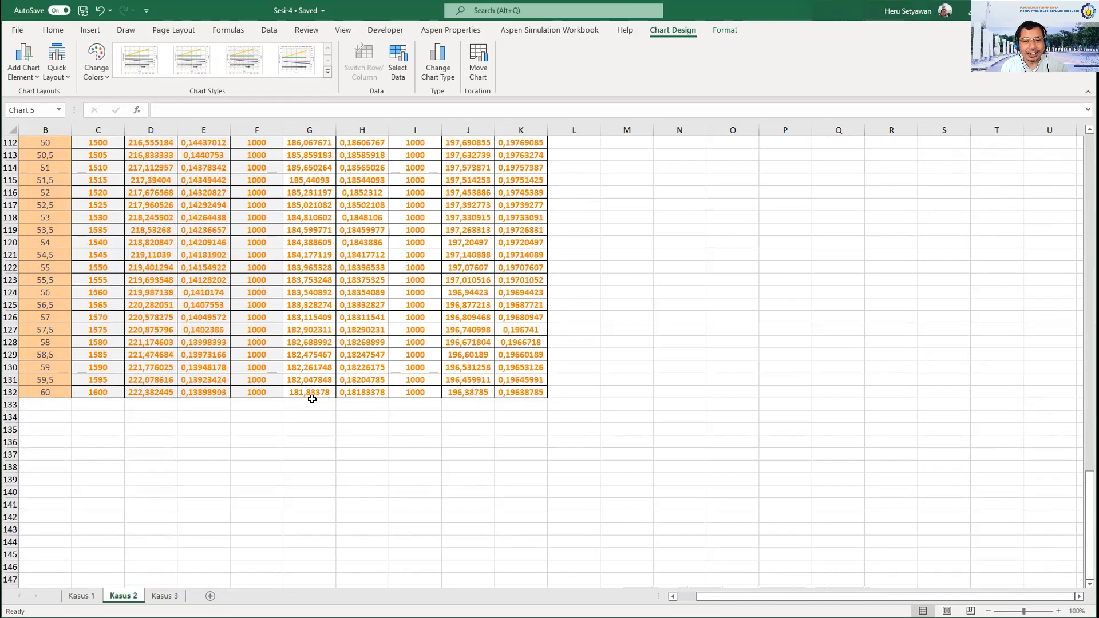
scroll(317, 389, up, 14)
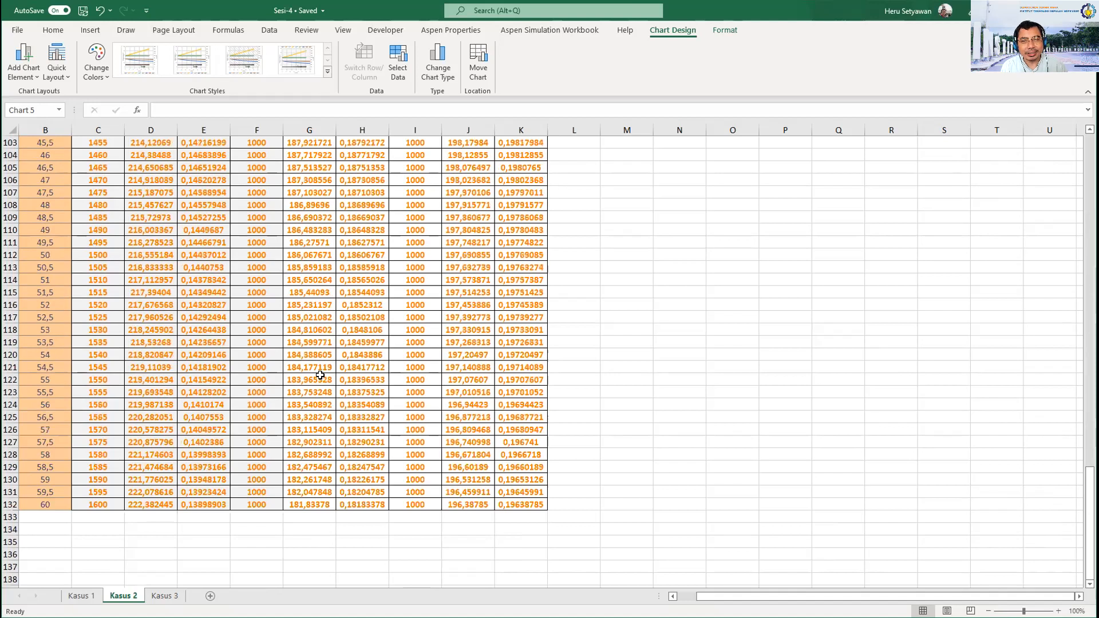
scroll(321, 375, up, 18)
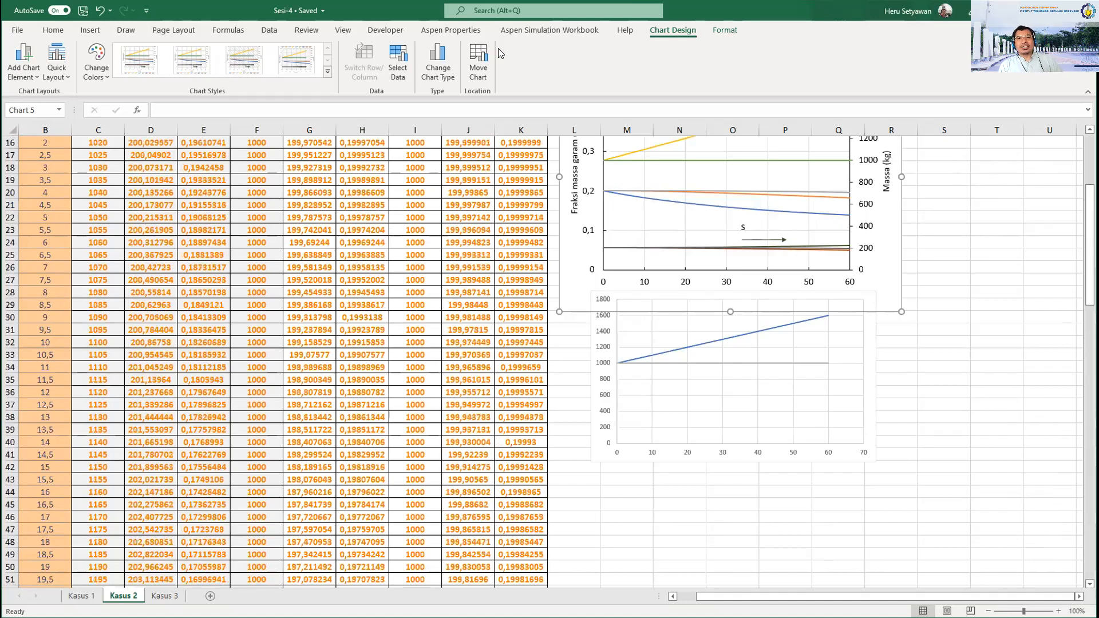
scroll(320, 375, up, 5)
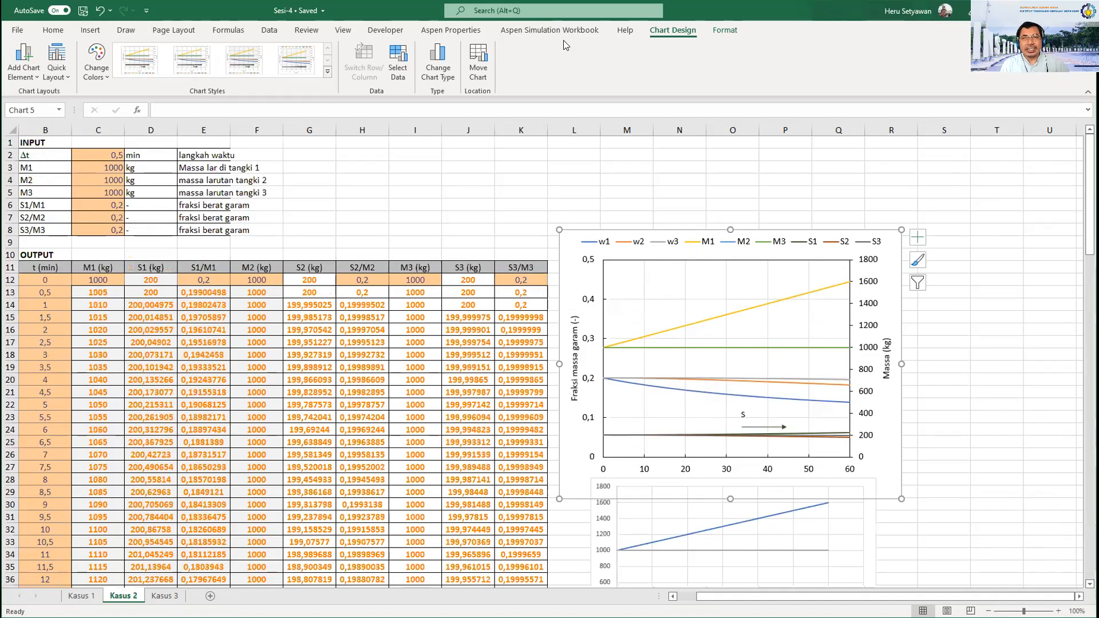